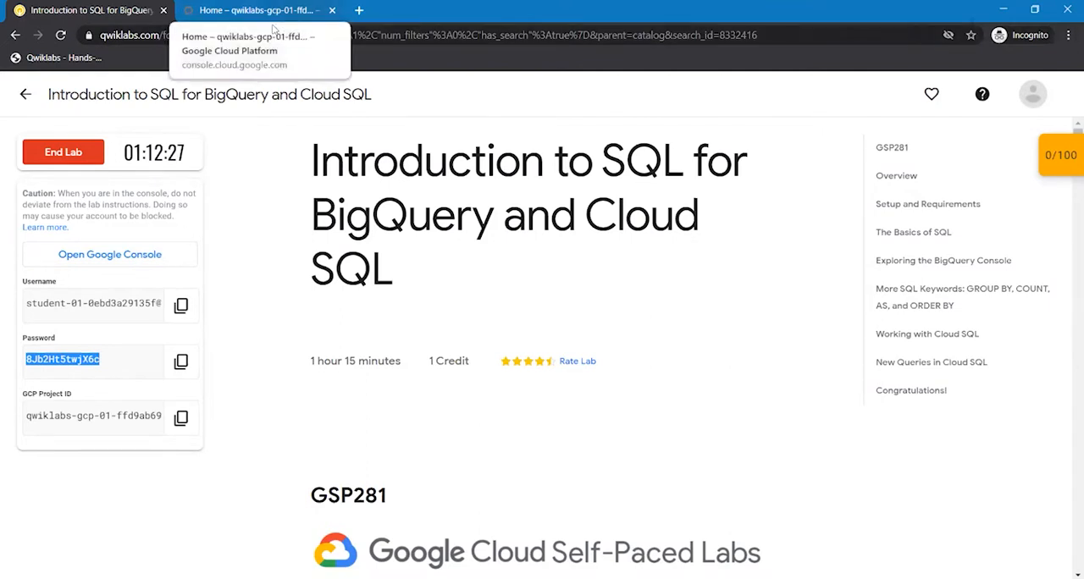
- Check the cloud console dashboard, then read the lab's Overview and Setup and Requirements sections
click(268, 11)
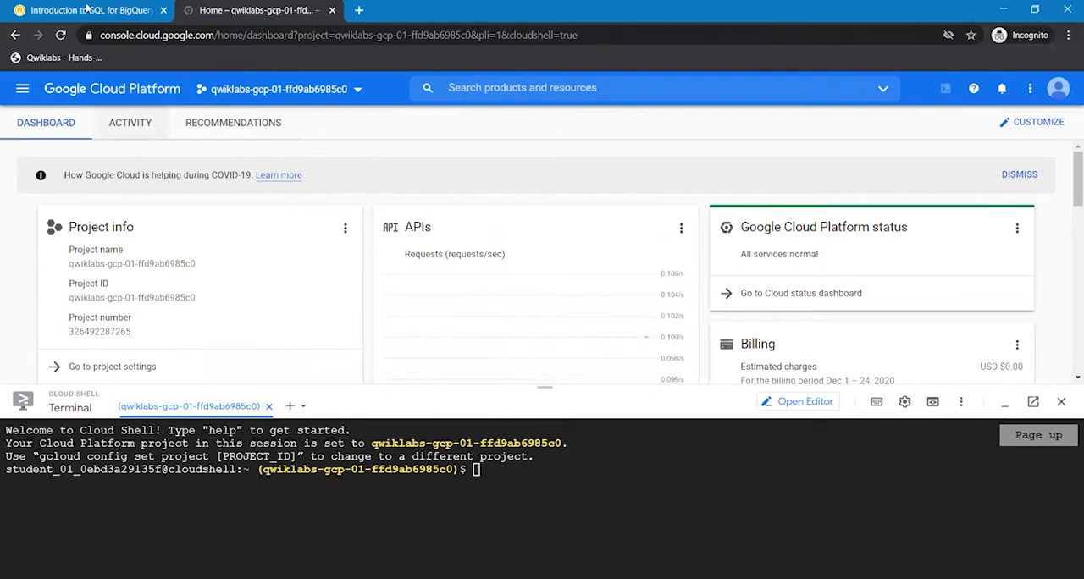
click(87, 9)
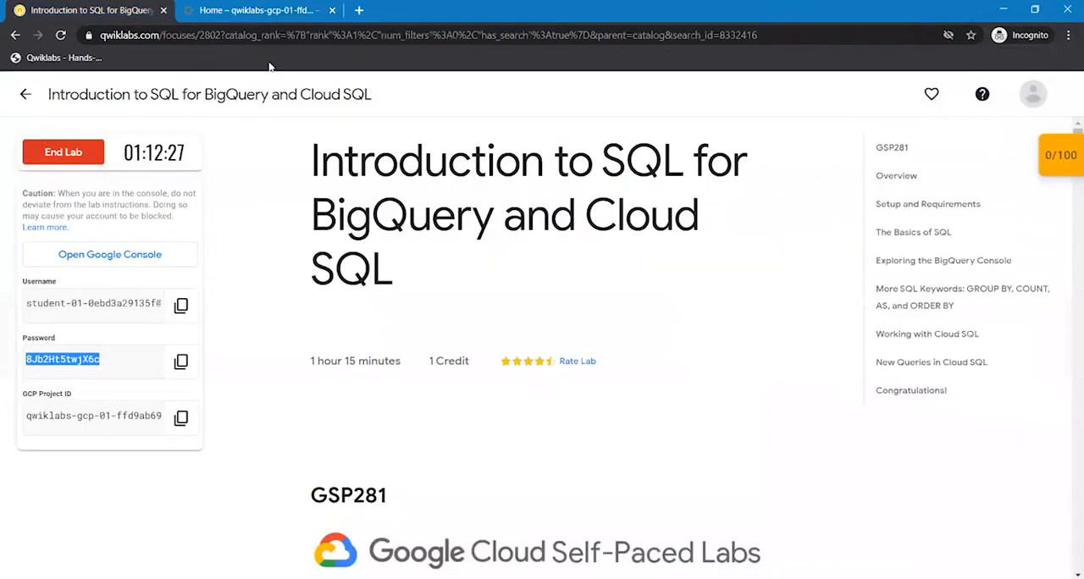
click(734, 353)
scroll(733, 353, down, 4)
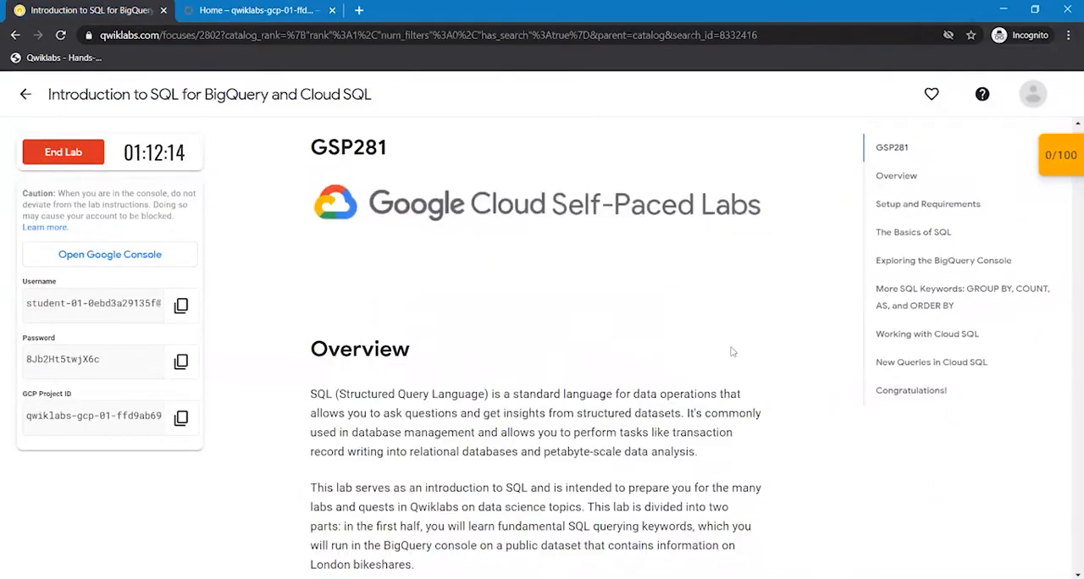
scroll(733, 351, down, 2)
scroll(732, 348, down, 4)
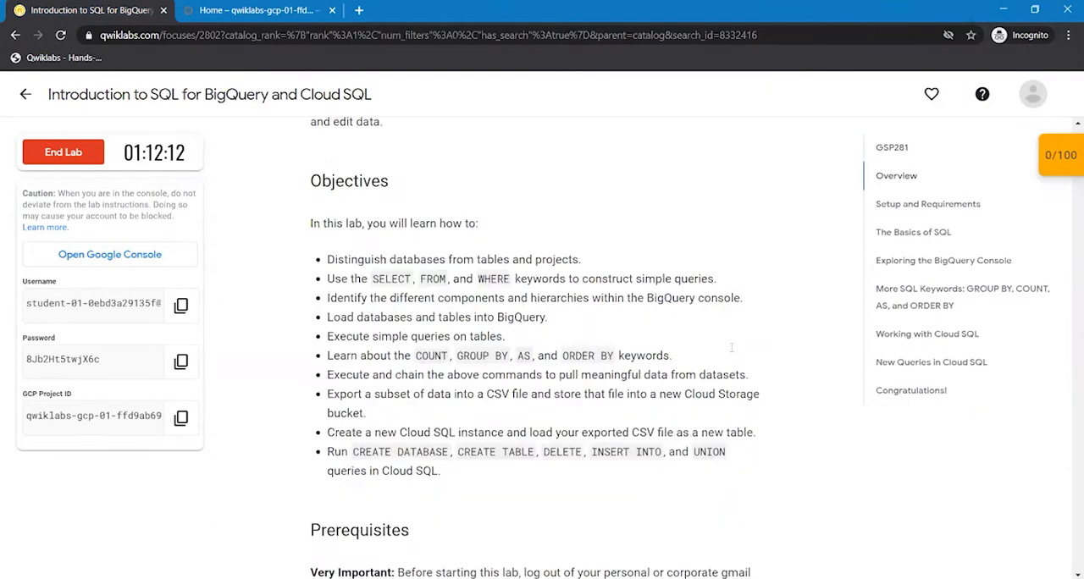
scroll(732, 347, down, 5)
scroll(732, 352, down, 5)
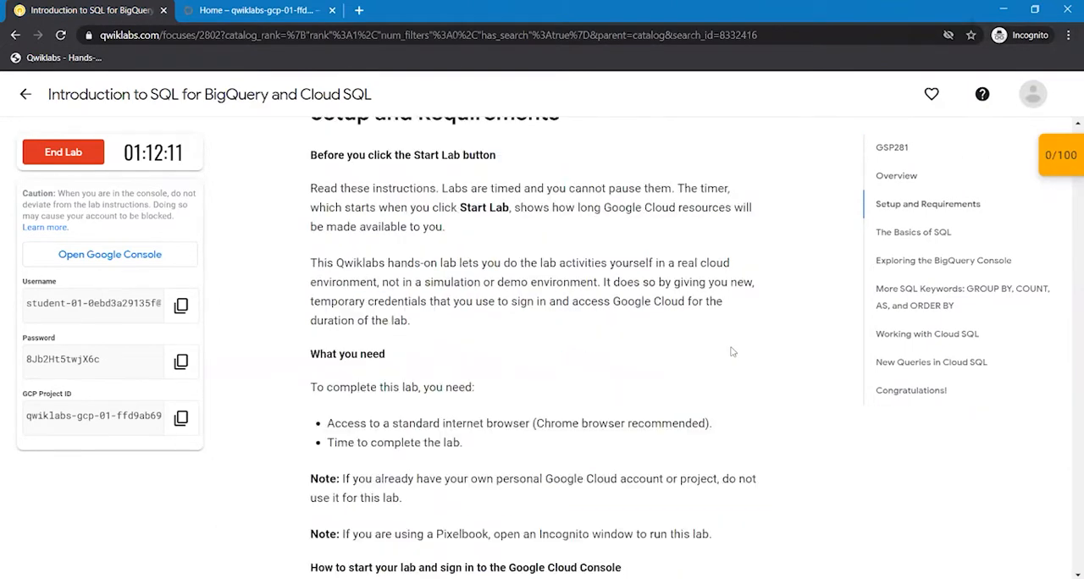
scroll(733, 352, down, 1)
scroll(733, 351, down, 5)
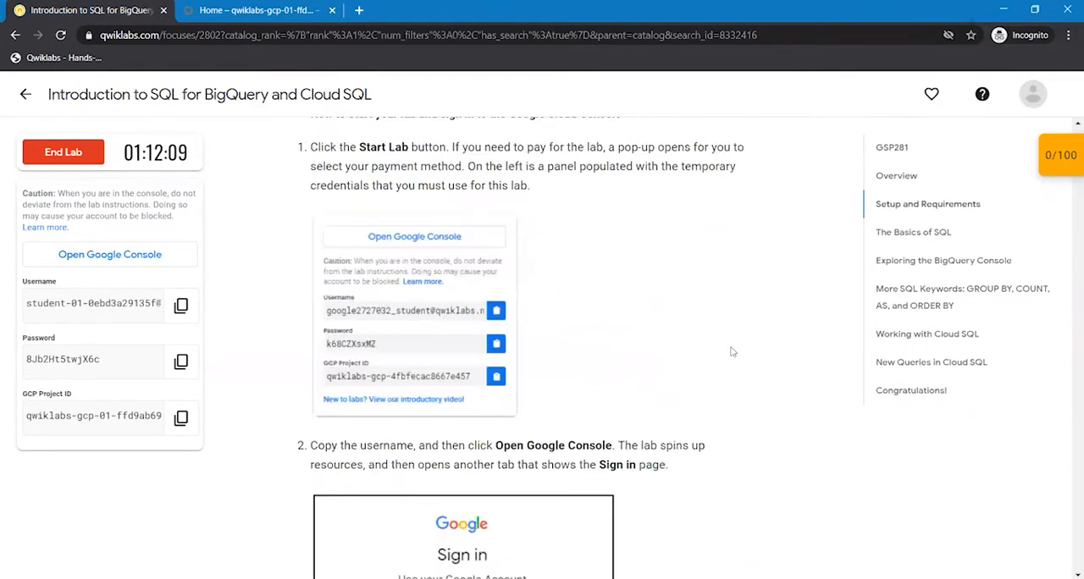
scroll(733, 351, down, 5)
scroll(733, 351, down, 4)
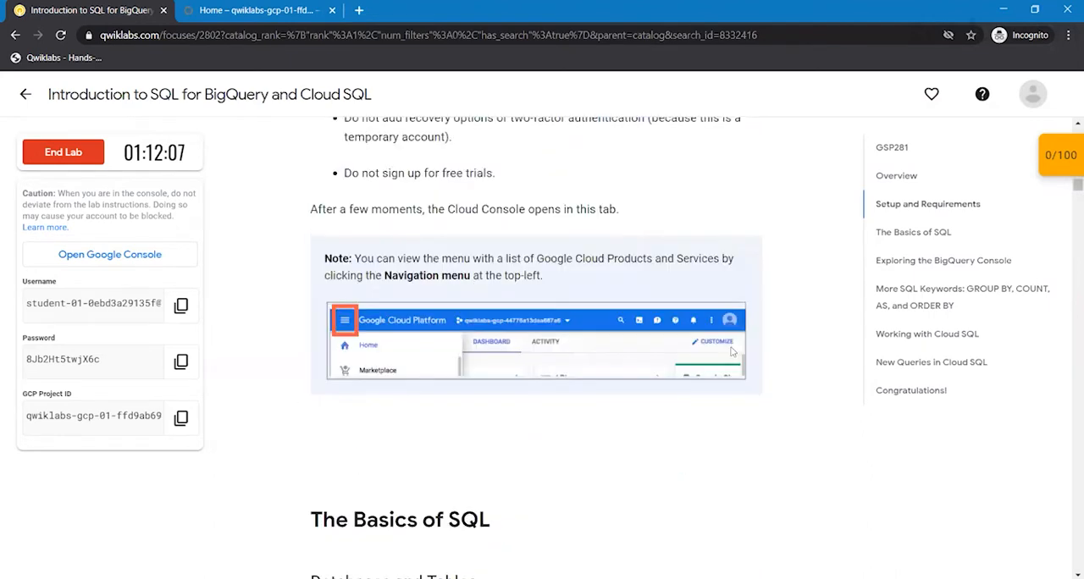
- Read through The Basics of SQL section, covering SELECT, FROM and WHERE, as far as the multiple-choice questions
scroll(732, 352, down, 5)
scroll(733, 351, down, 1)
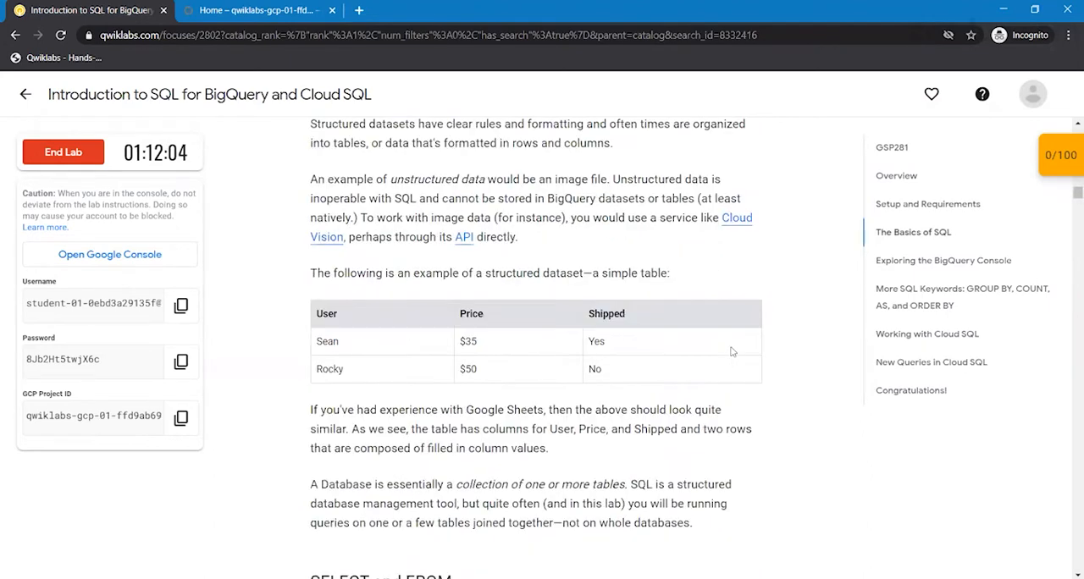
scroll(733, 352, down, 5)
scroll(733, 352, down, 6)
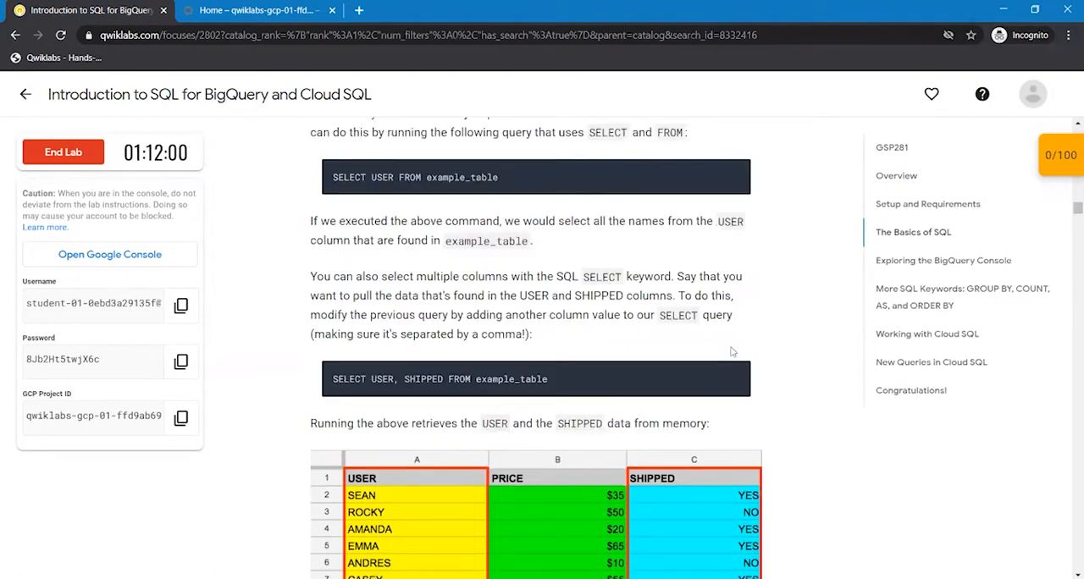
scroll(733, 352, down, 1)
scroll(730, 347, down, 2)
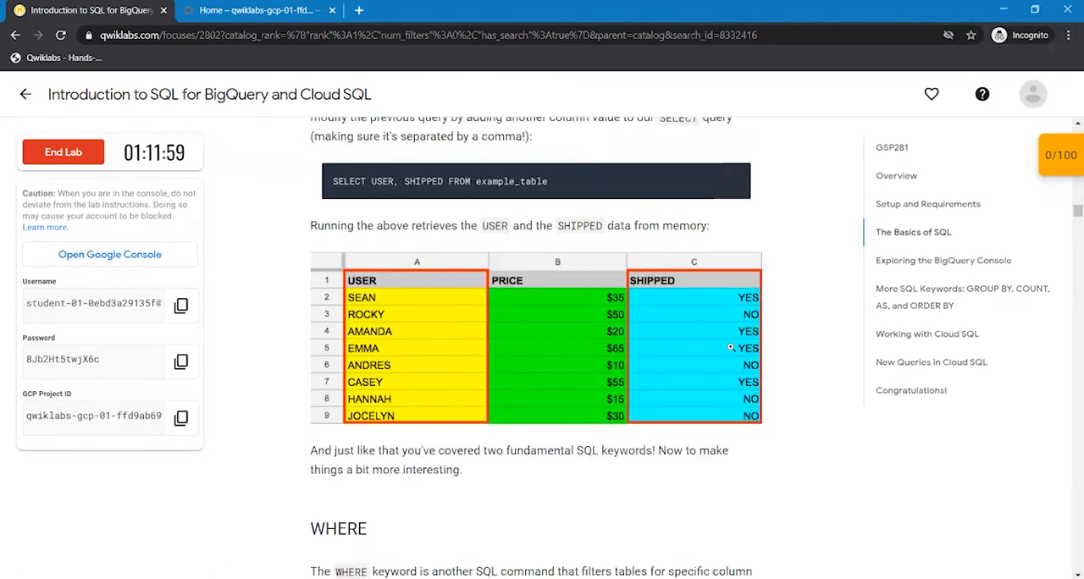
scroll(730, 348, down, 1)
scroll(732, 352, down, 3)
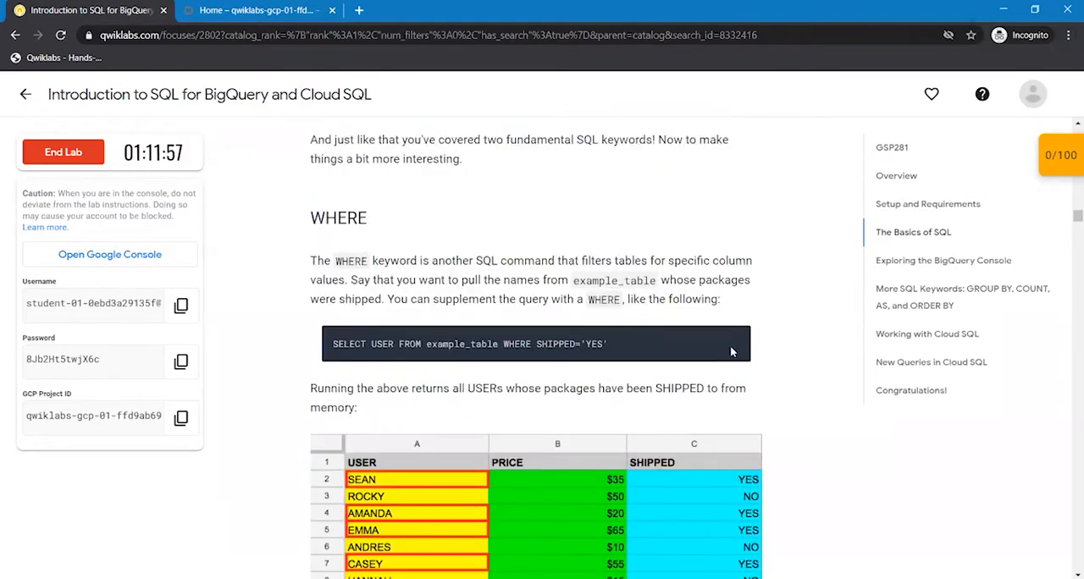
scroll(732, 351, down, 1)
scroll(732, 349, down, 4)
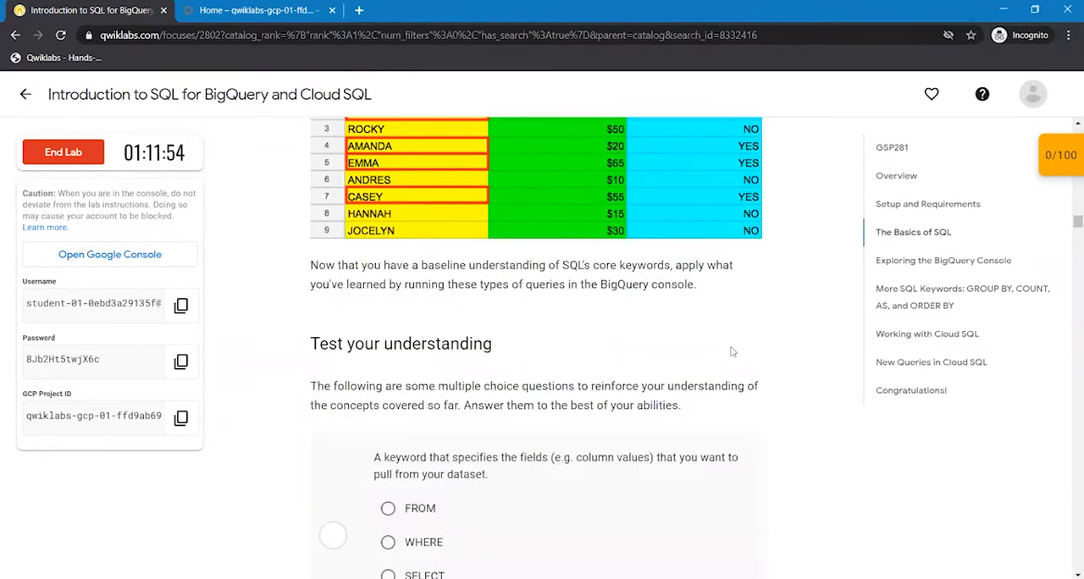
scroll(732, 347, down, 1)
scroll(732, 352, down, 5)
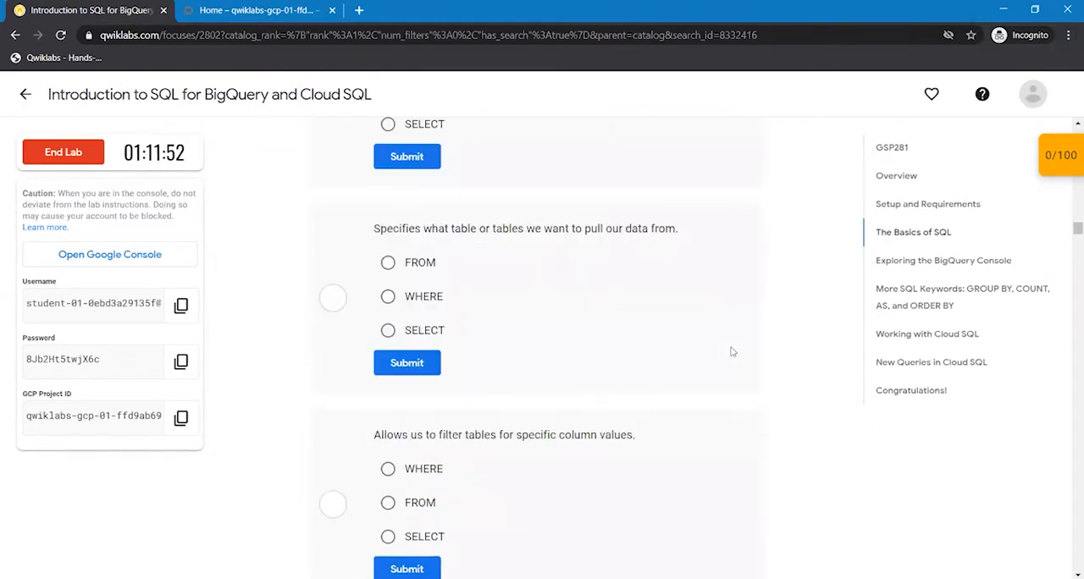
scroll(732, 352, down, 1)
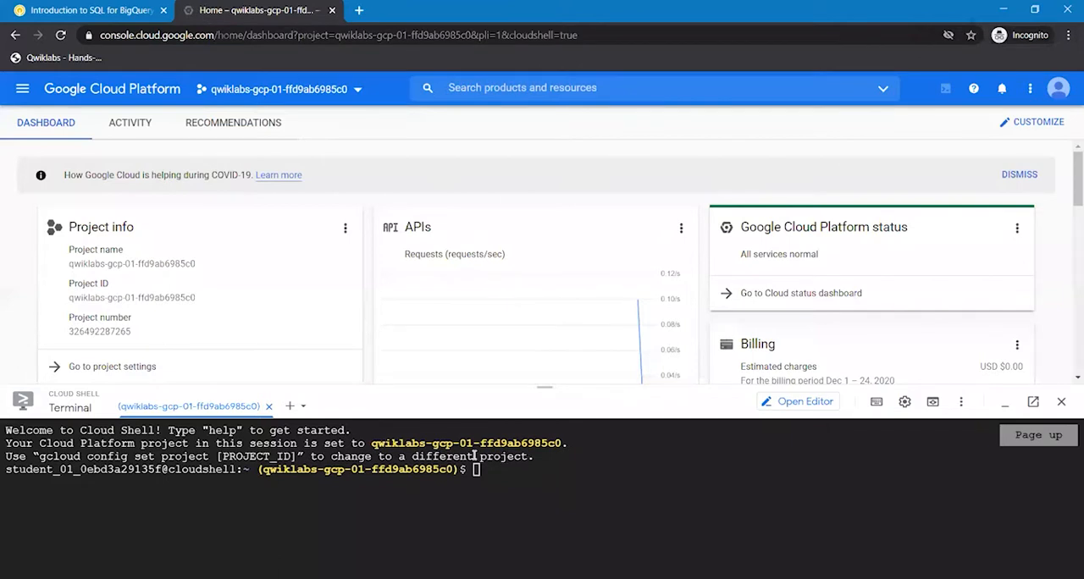
- Search the cloud console for London Bicycle Hires, open its Marketplace page and view the dataset in BigQuery
click(478, 89)
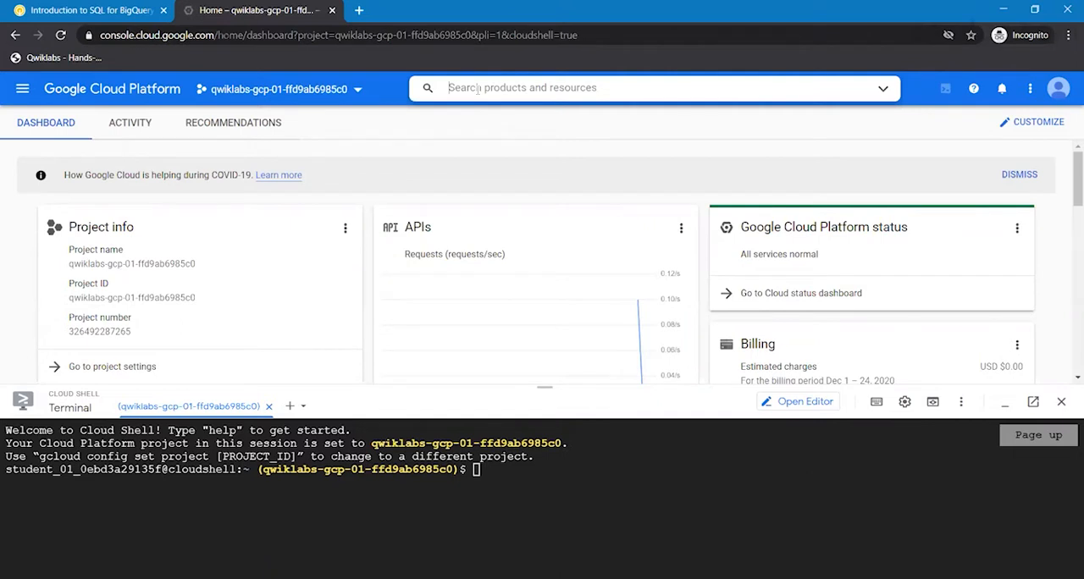
text(London Bicycle Hires)
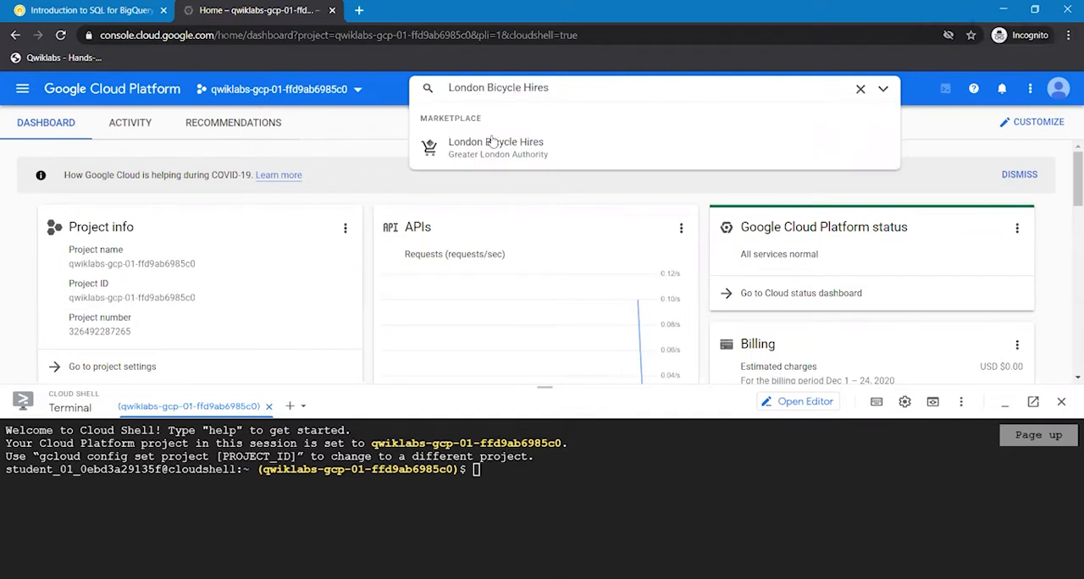
click(492, 141)
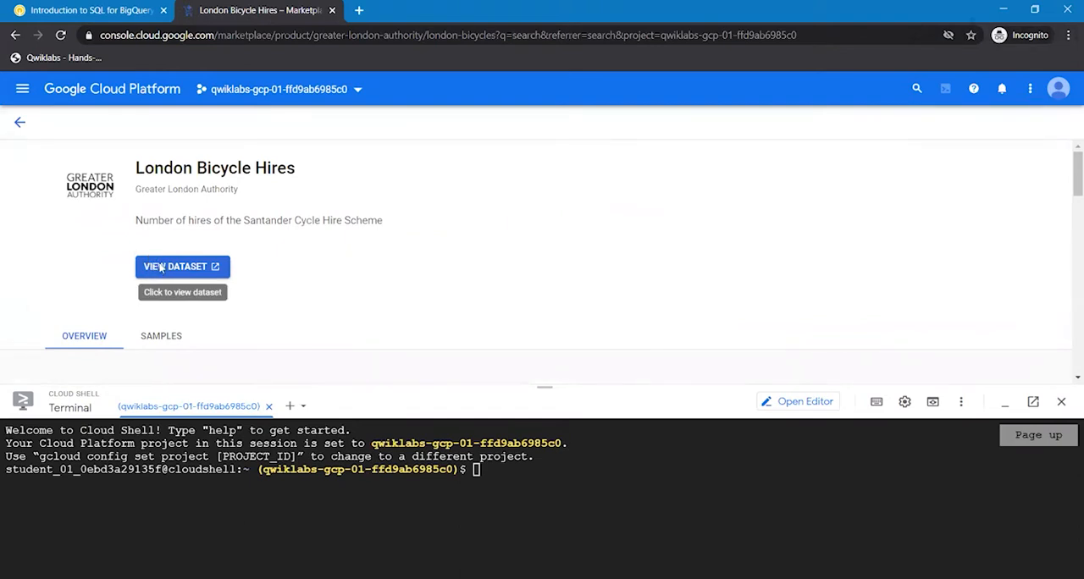
click(160, 268)
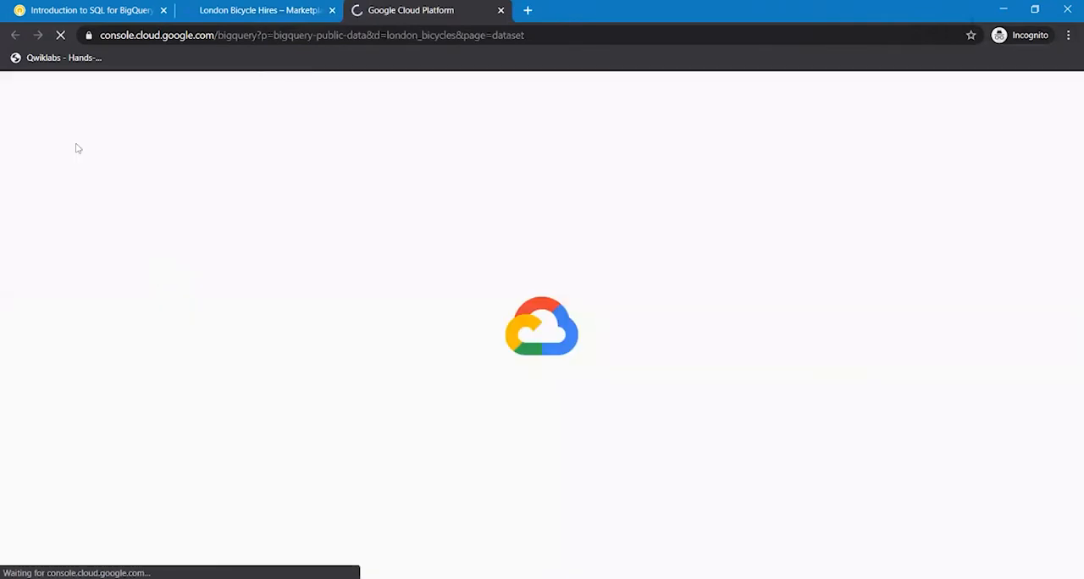
- Return to the lab instructions and highlight the bigquery-public-data project name in the passage on the Resources panel
click(67, 11)
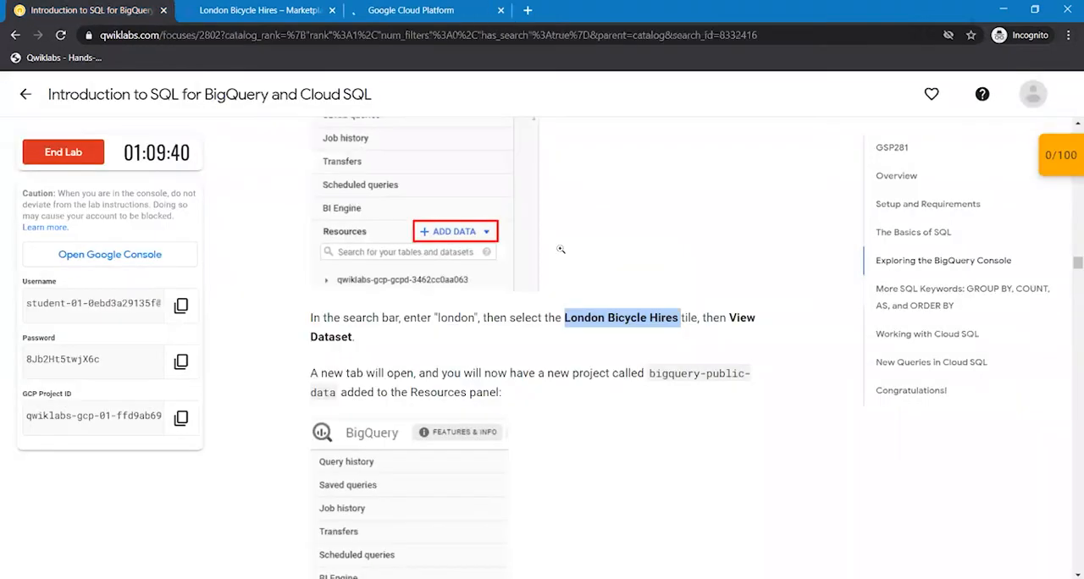
click(765, 435)
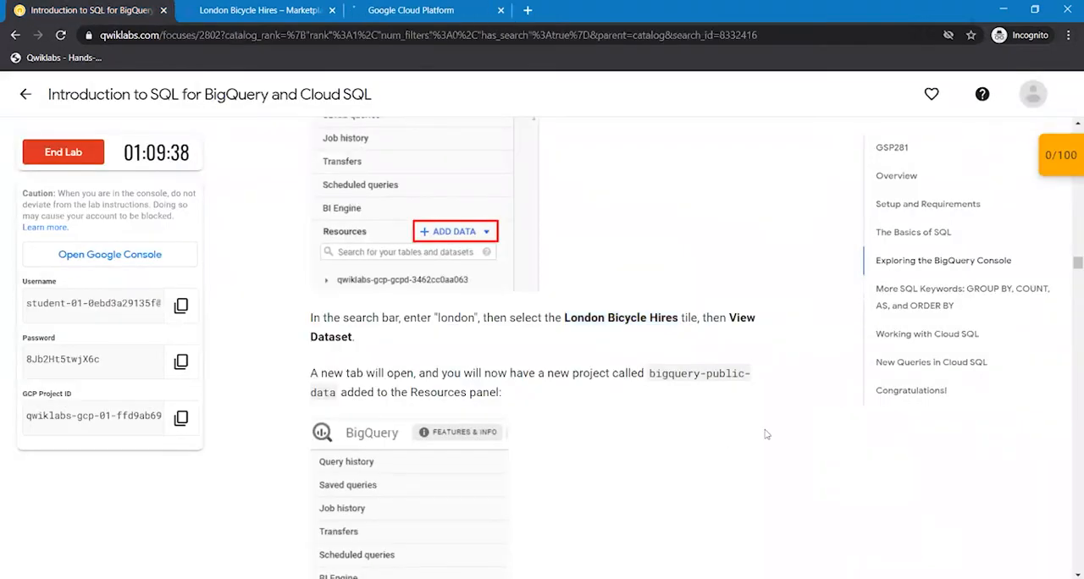
scroll(766, 435, down, 1)
scroll(765, 434, down, 1)
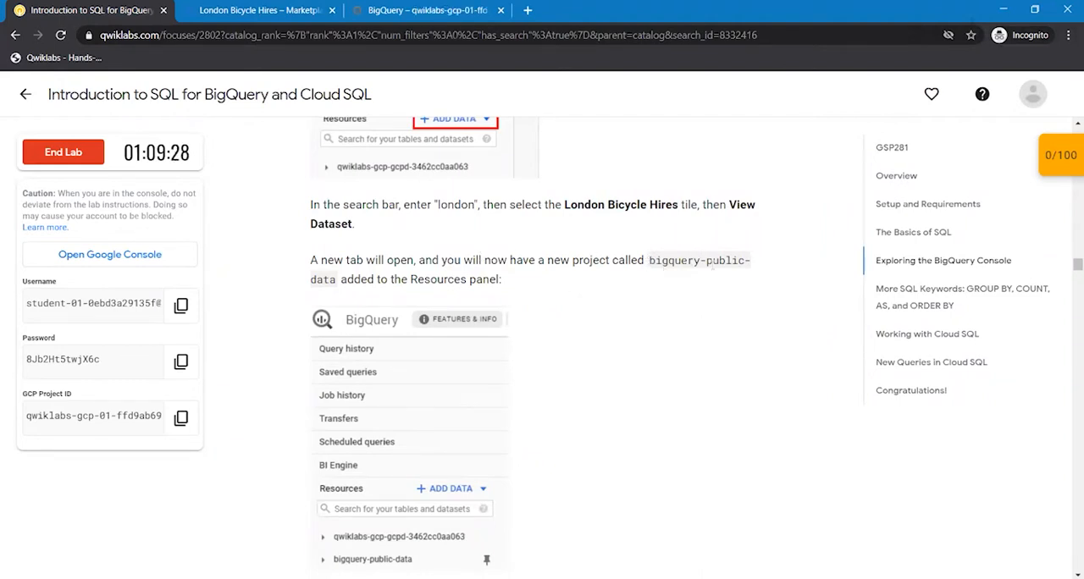
drag(649, 262, 757, 280)
click(600, 286)
drag(649, 261, 337, 280)
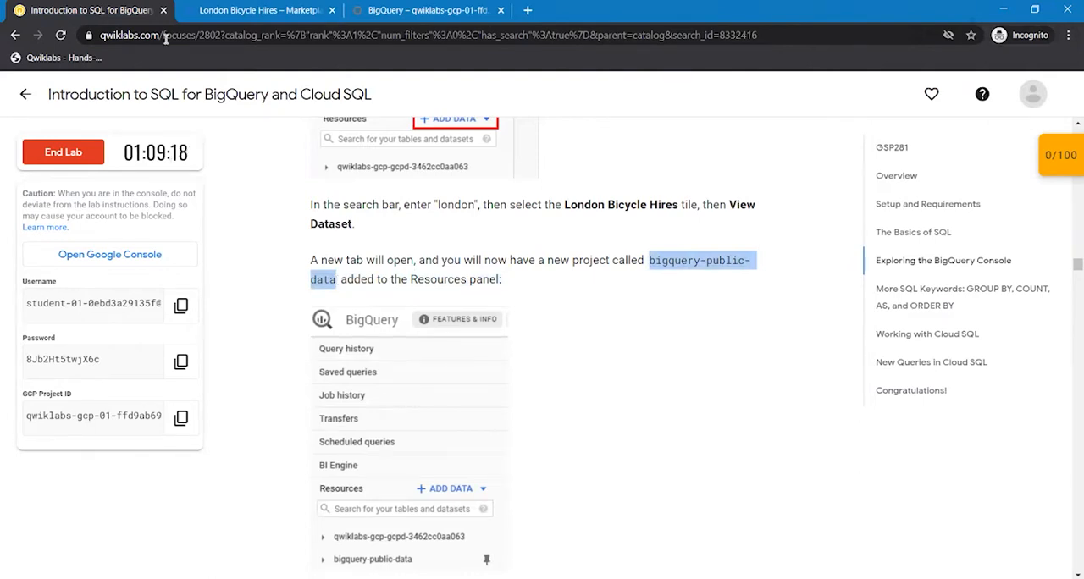
- Switch to the BigQuery console and dismiss its welcome message
key(ctrl+Tab)
key(ctrl+Tab)
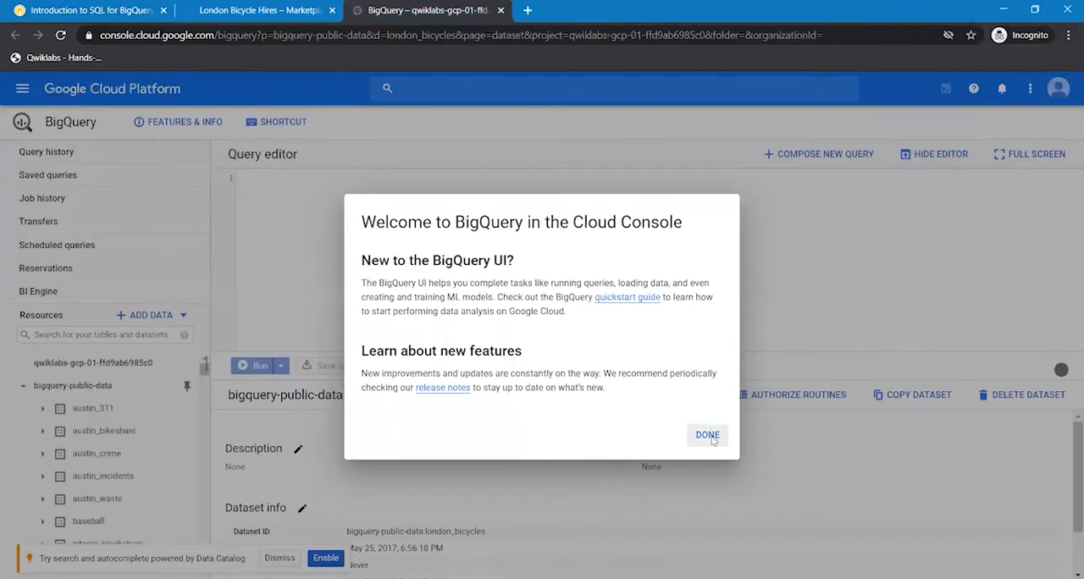
click(708, 436)
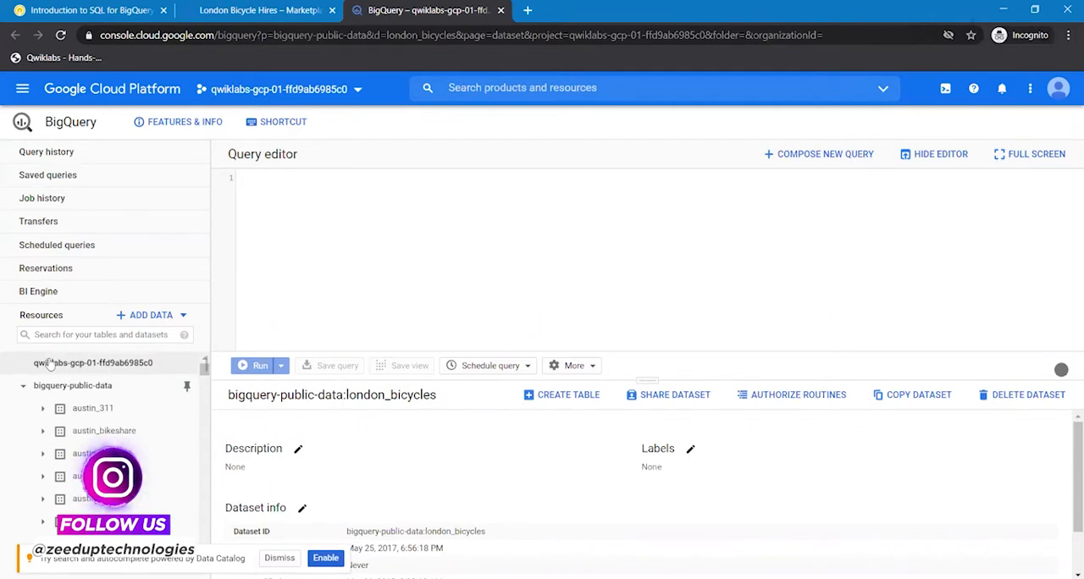
- Read the lab's note on the active project and compare it with the project field in the BigQuery console
click(99, 9)
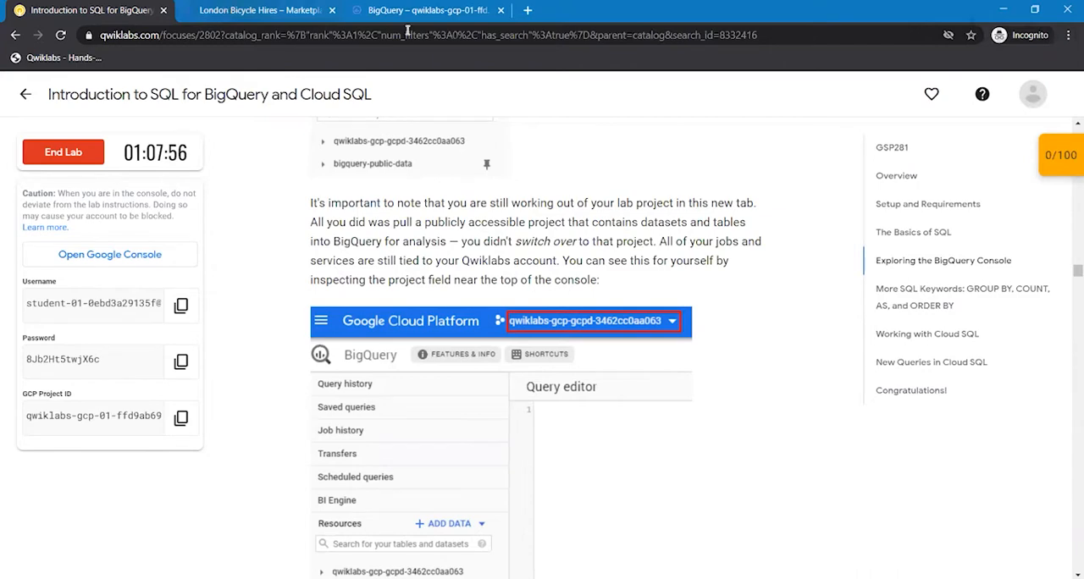
key(ctrl+Tab)
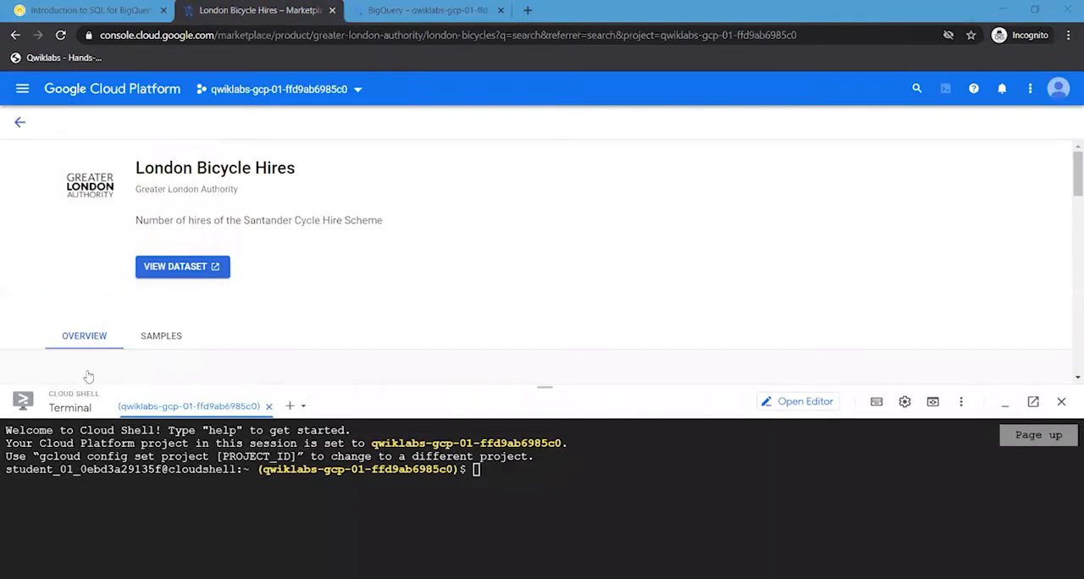
key(ctrl+Tab)
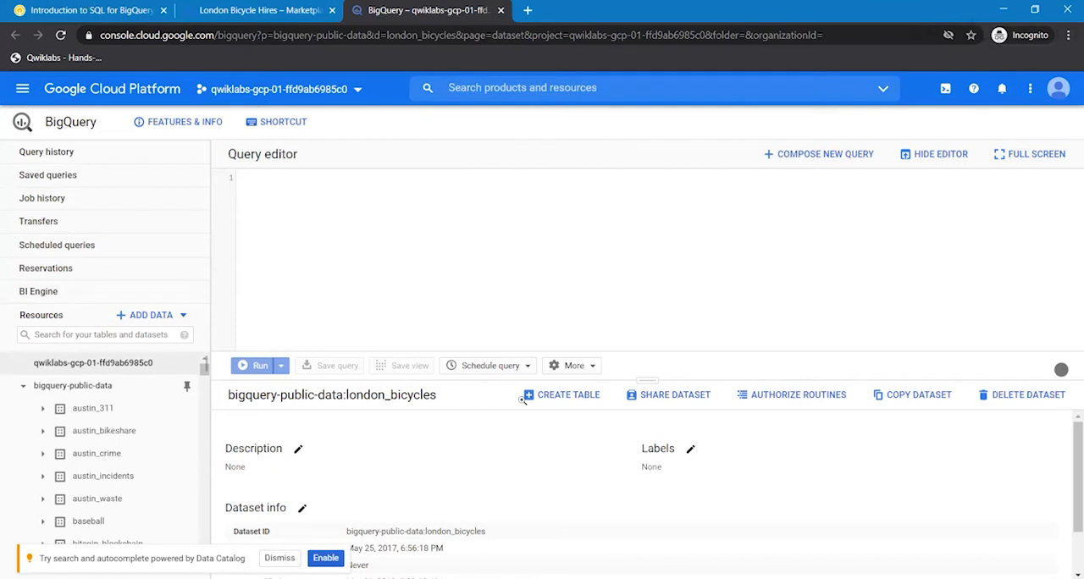
- Read the lab instructions on opening and previewing the cycle_hire table in the london_bicycles dataset
key(ctrl+Tab)
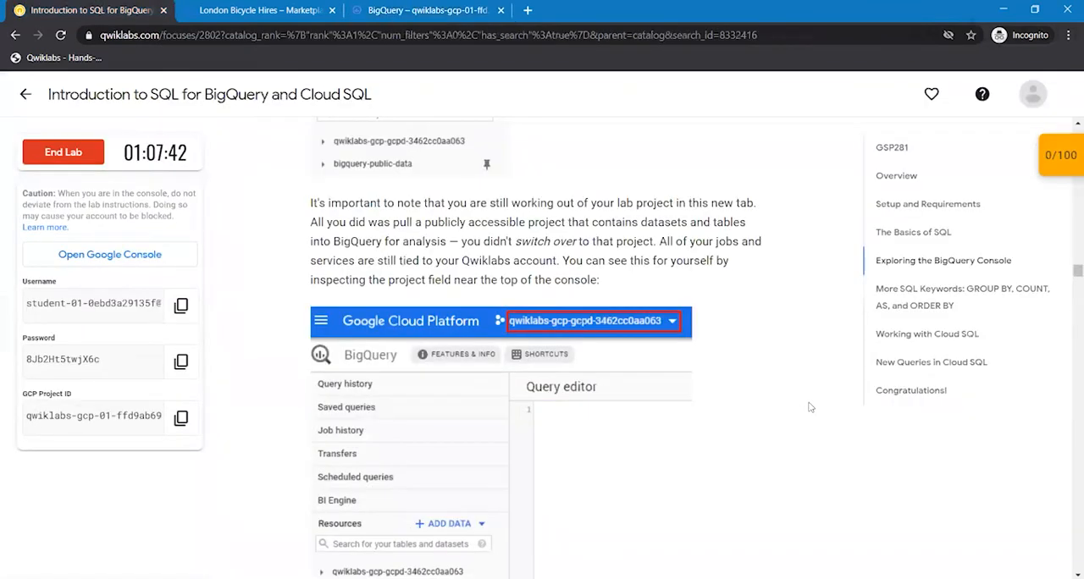
scroll(810, 407, down, 1)
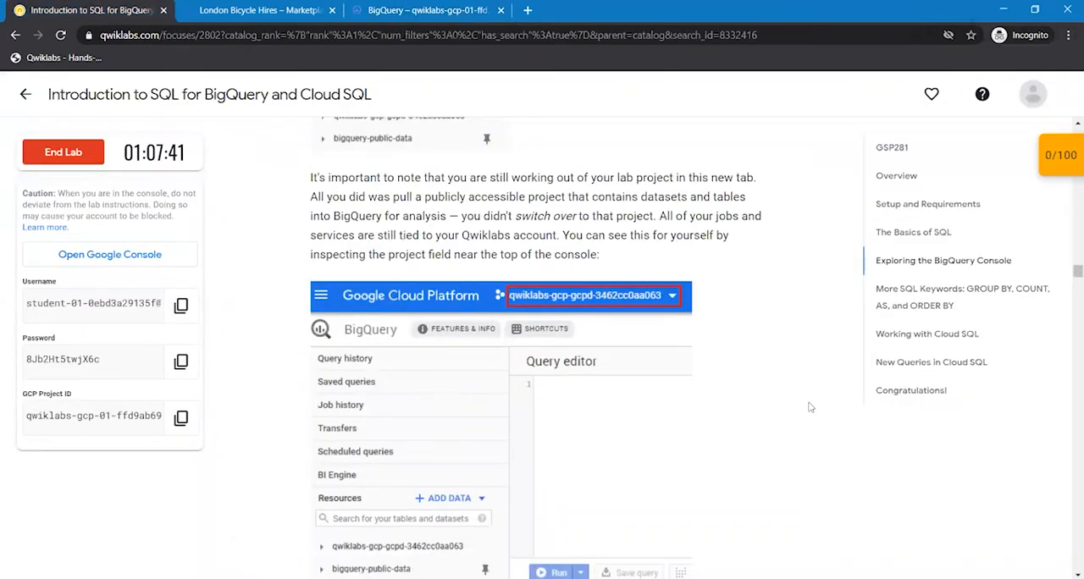
scroll(810, 408, down, 3)
scroll(810, 407, down, 4)
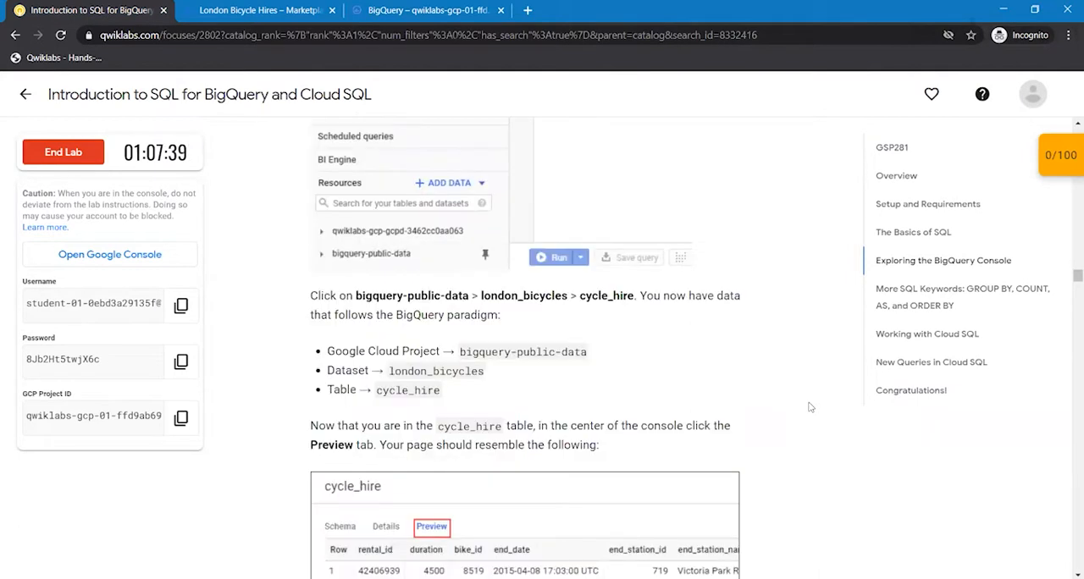
scroll(810, 408, down, 1)
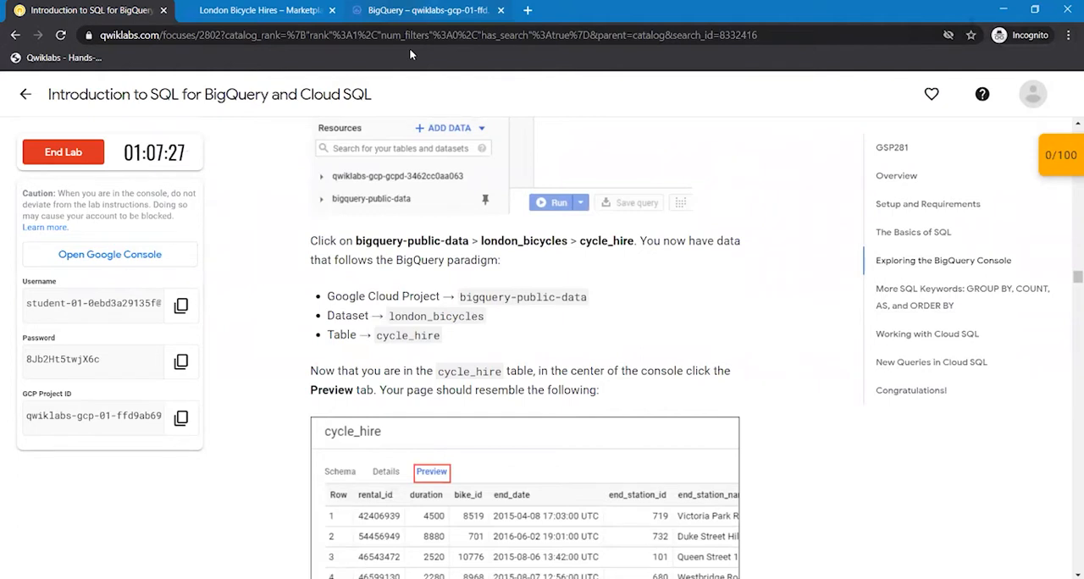
- Switch to the BigQuery console and expand the london_bicycles dataset under bigquery-public-data to show its tables
click(424, 10)
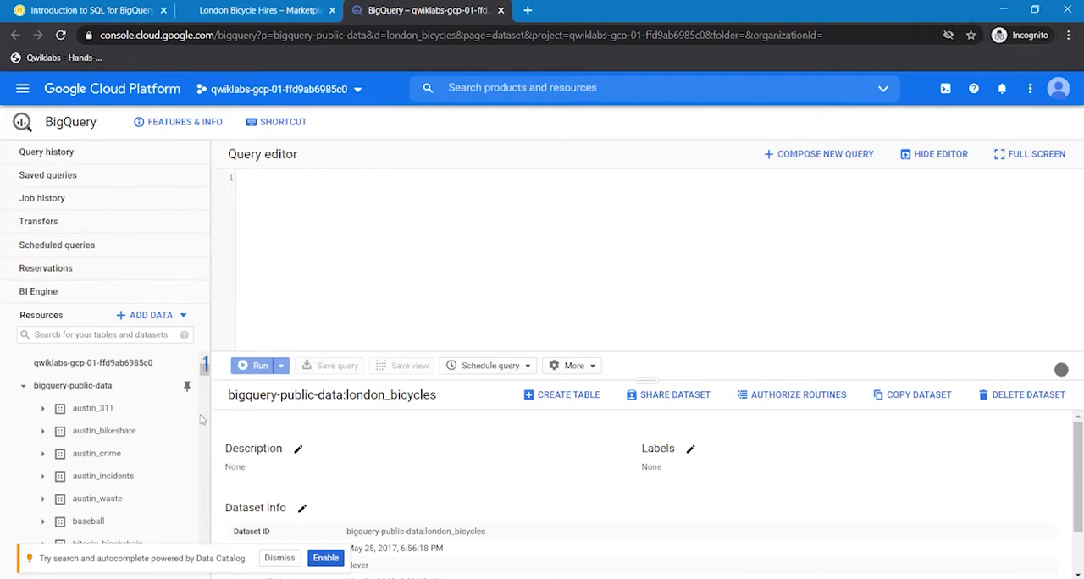
scroll(202, 419, down, 5)
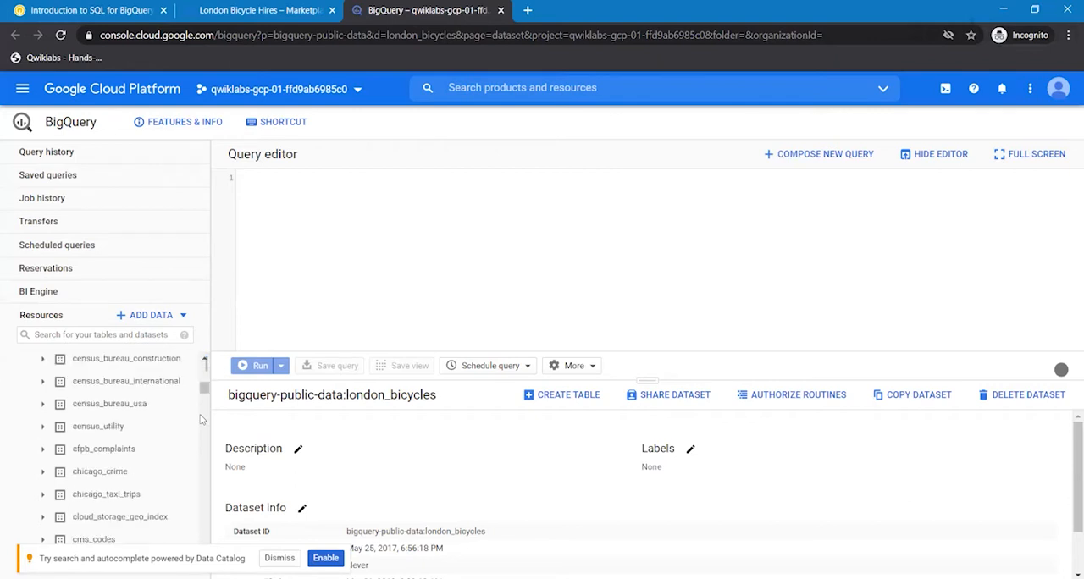
scroll(201, 420, down, 5)
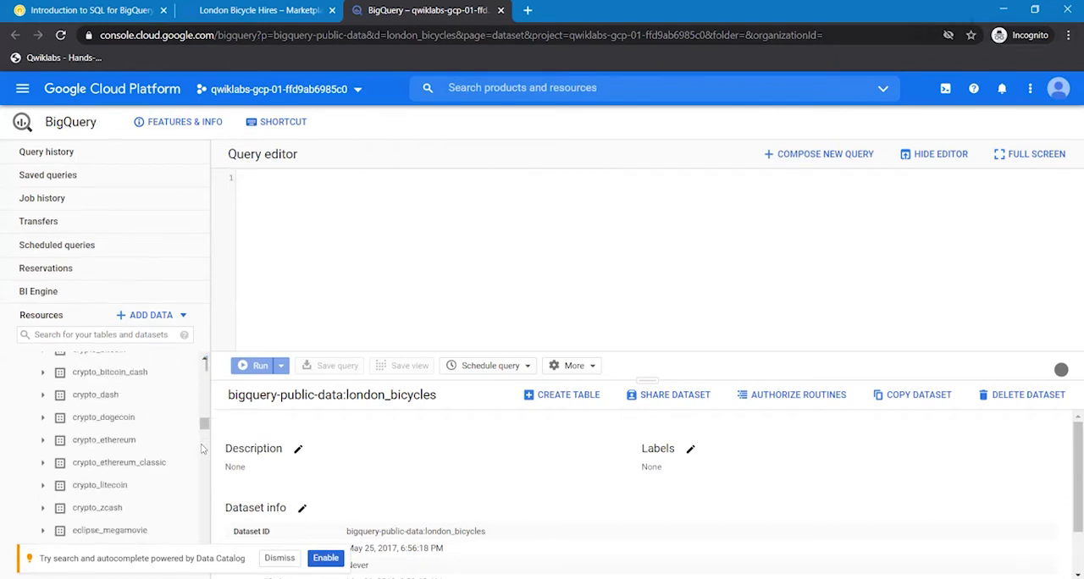
scroll(201, 449, down, 2)
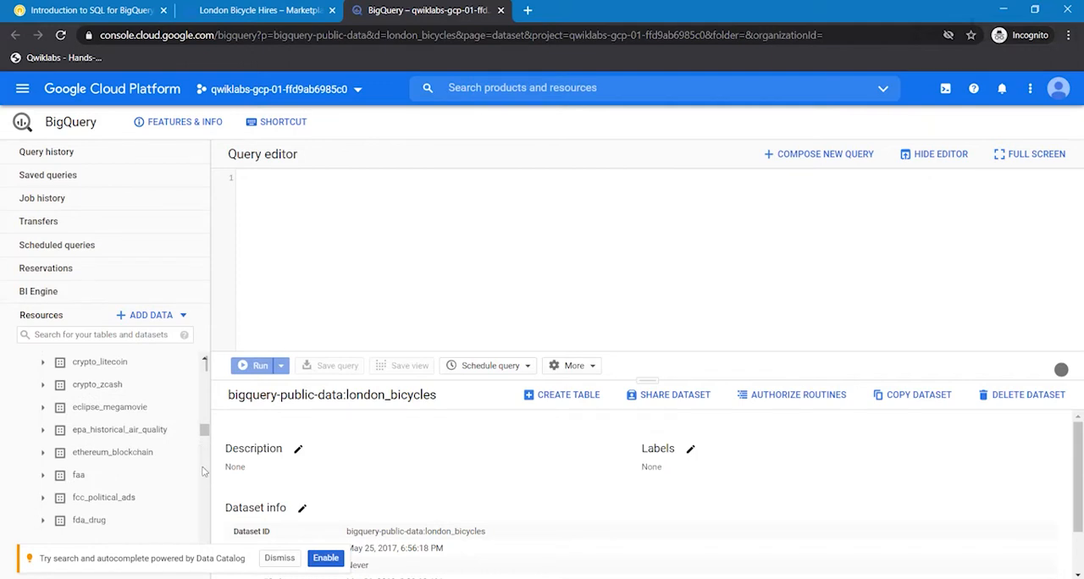
scroll(204, 466, down, 3)
scroll(203, 471, down, 3)
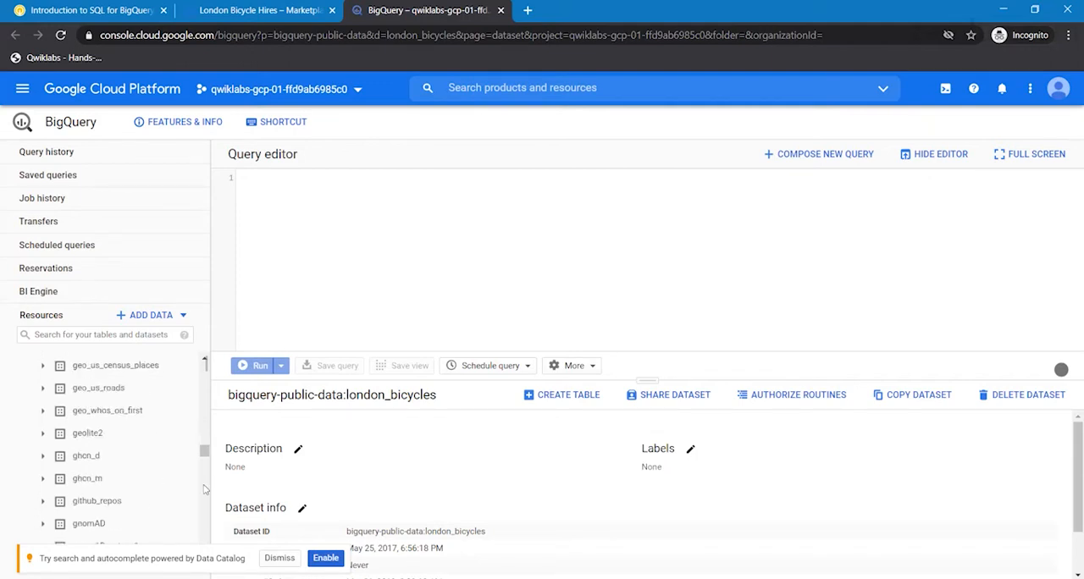
scroll(164, 492, down, 3)
scroll(161, 494, down, 3)
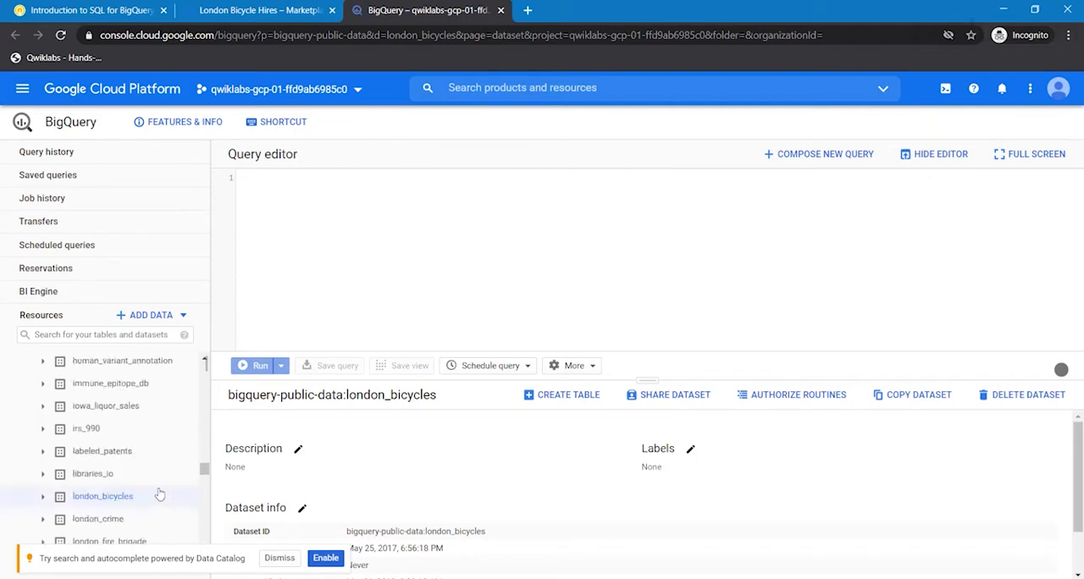
click(160, 494)
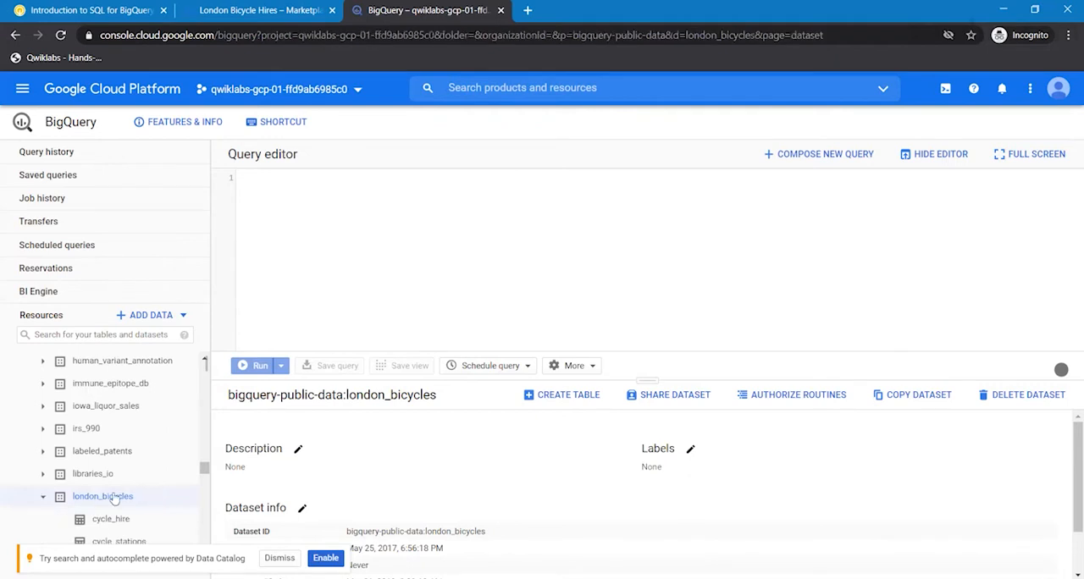
scroll(204, 496, down, 2)
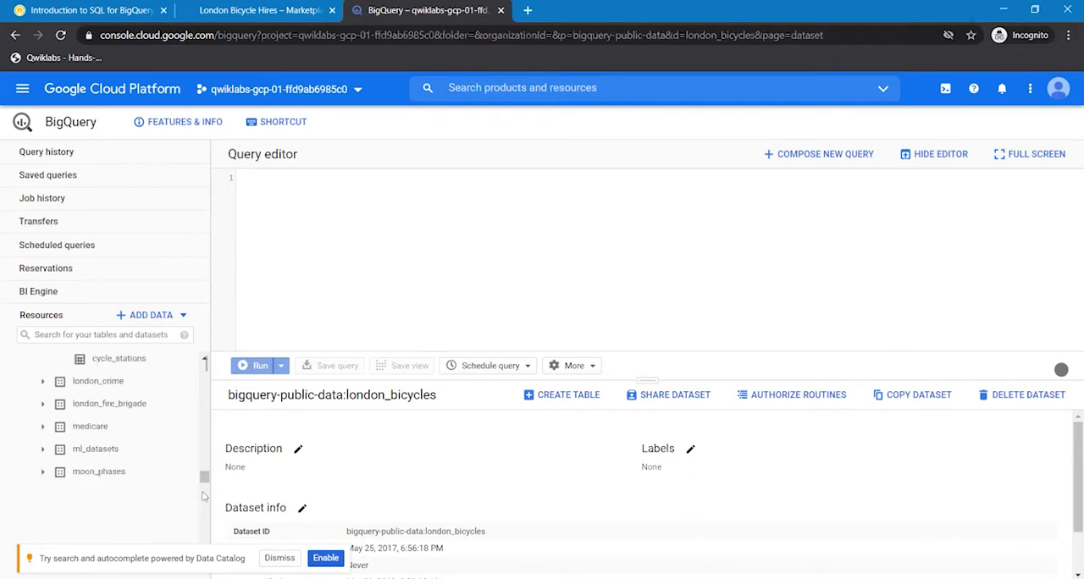
drag(204, 477, 203, 471)
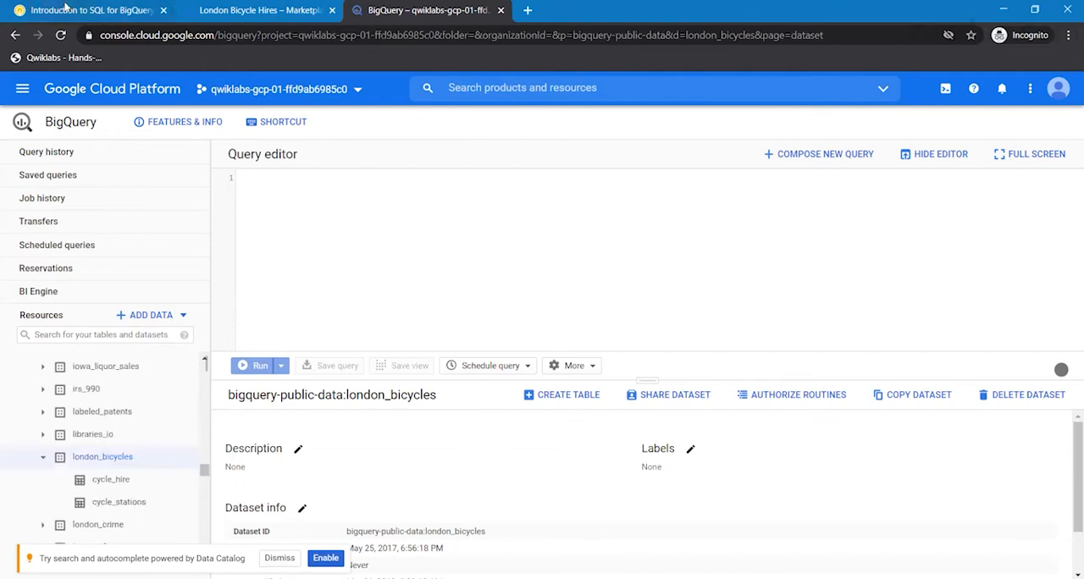
- Recheck the table path in the lab instructions, open the cycle_hire table in BigQuery and review its schema fields
click(67, 7)
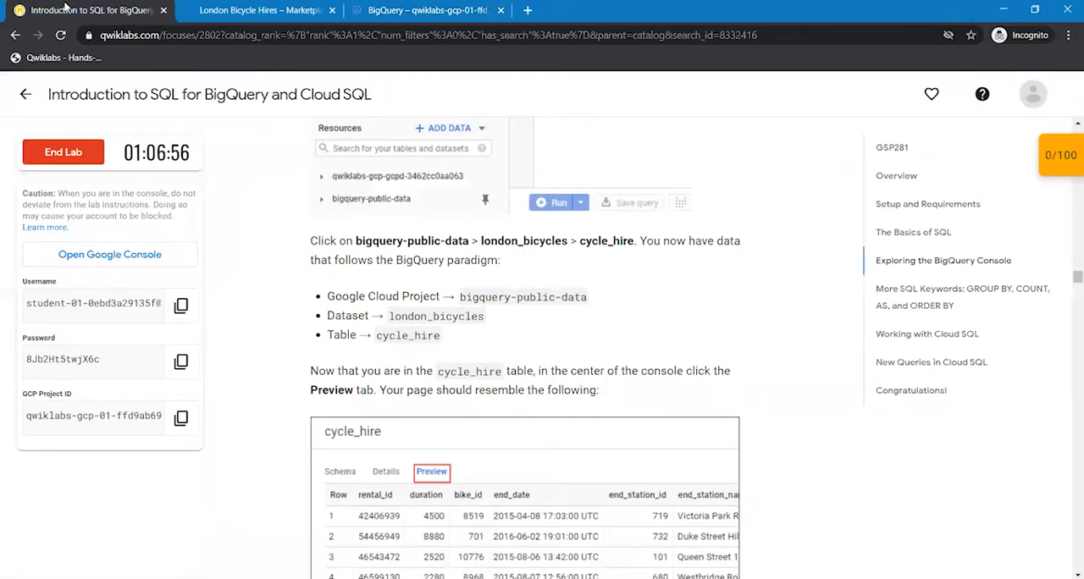
key(ctrl+shift+Tab)
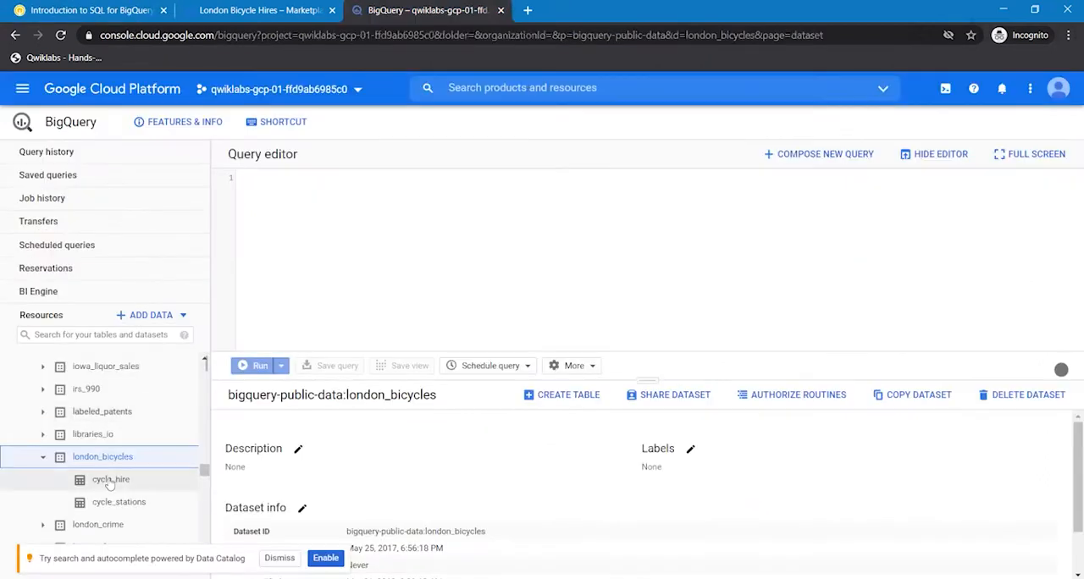
click(109, 482)
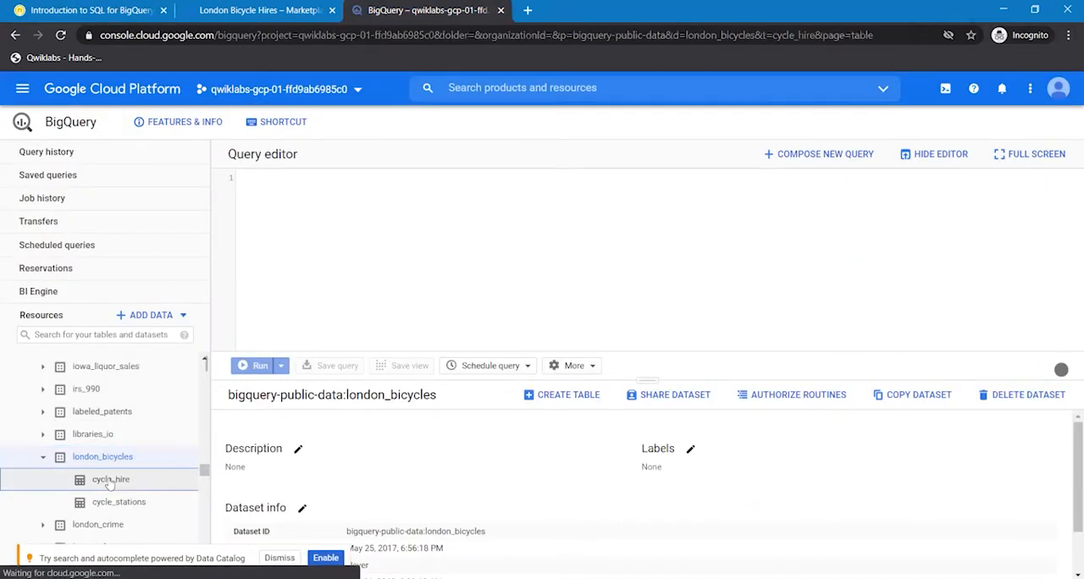
double_click(109, 481)
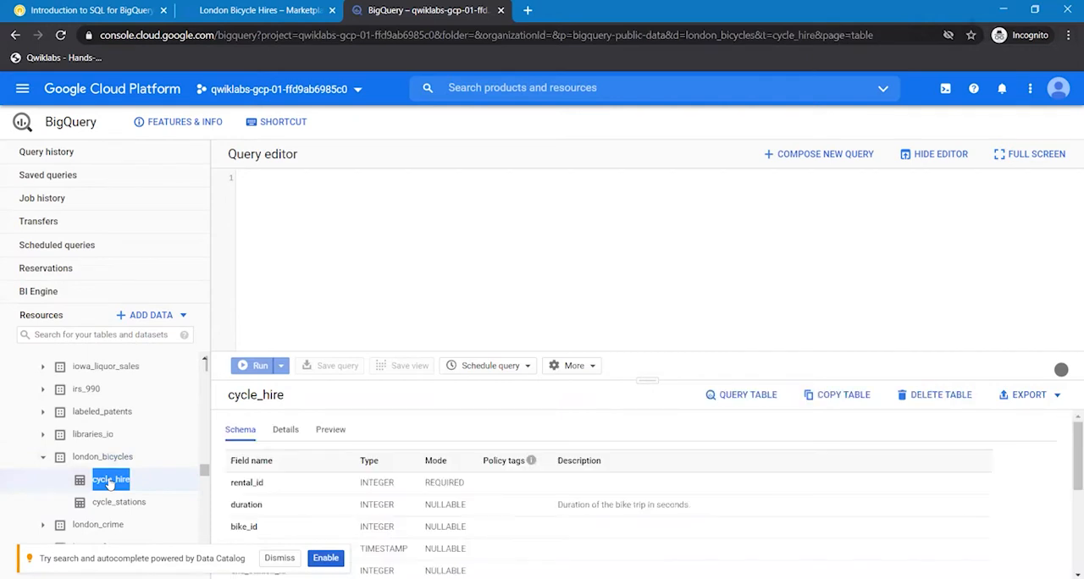
click(171, 480)
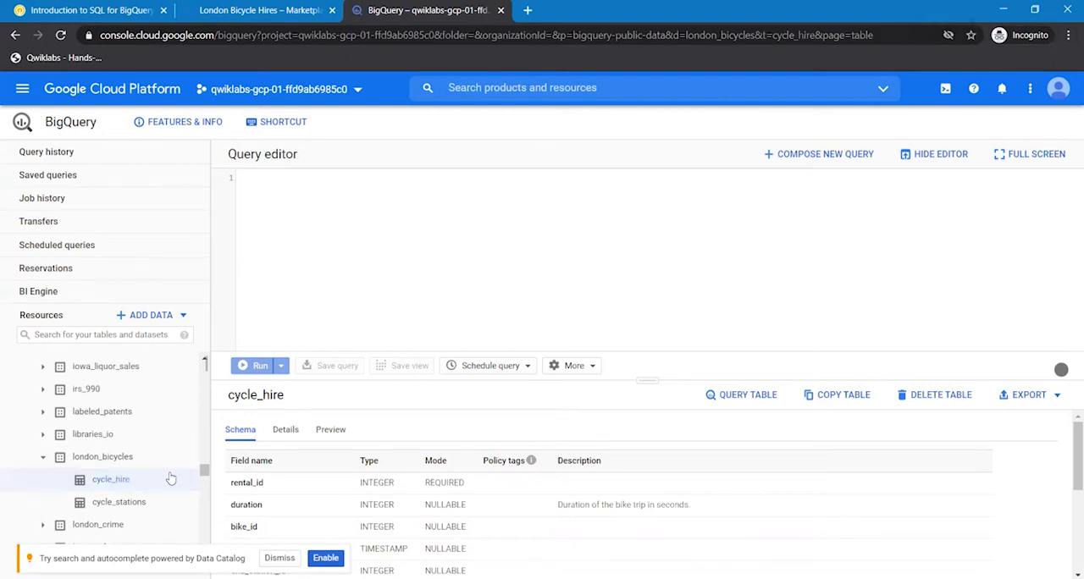
double_click(115, 487)
click(162, 479)
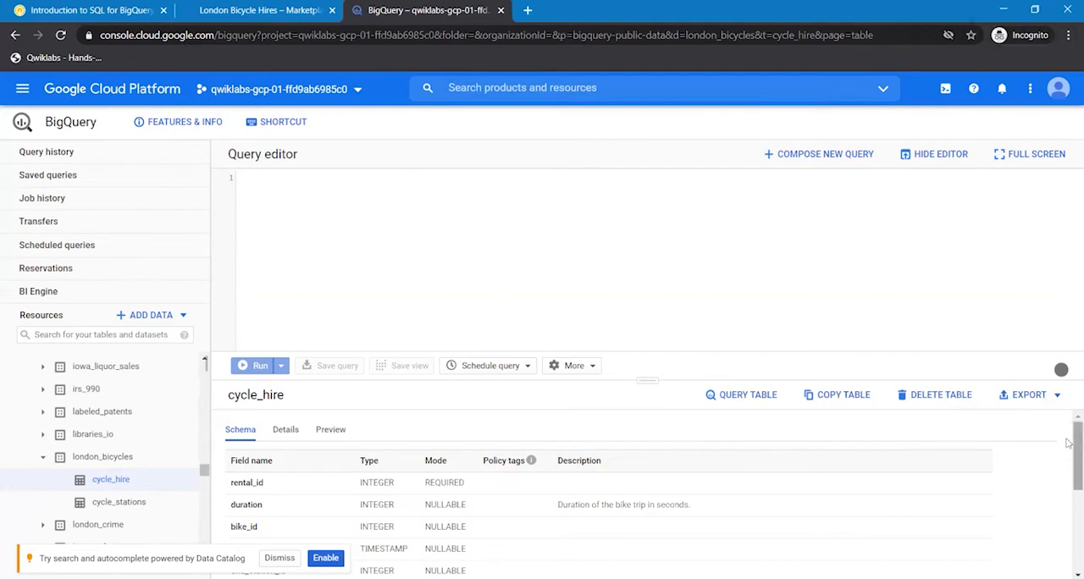
scroll(1069, 456, down, 1)
scroll(1069, 456, down, 5)
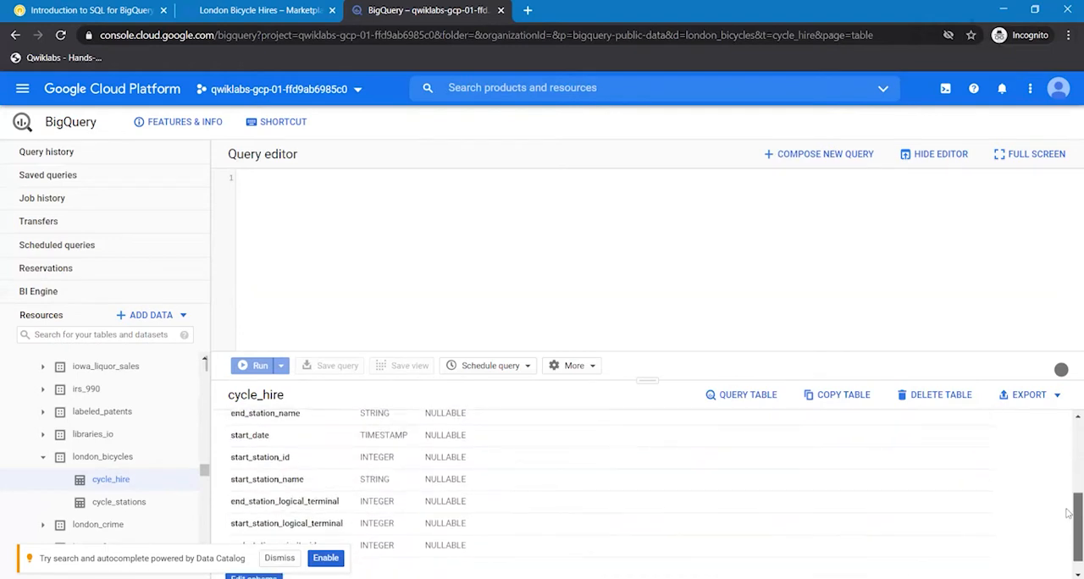
scroll(1069, 509, up, 6)
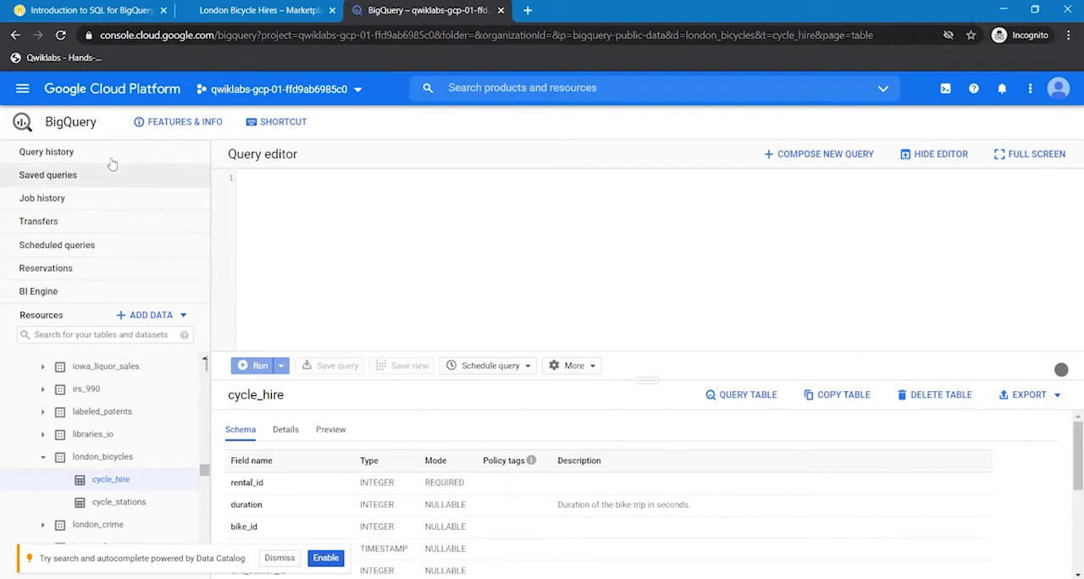
- Copy the lab's query SELECT end_station_name FROM `bigquery-public-data.london_bicycles.cycle_hire`; into the BigQuery query editor and run it
click(89, 12)
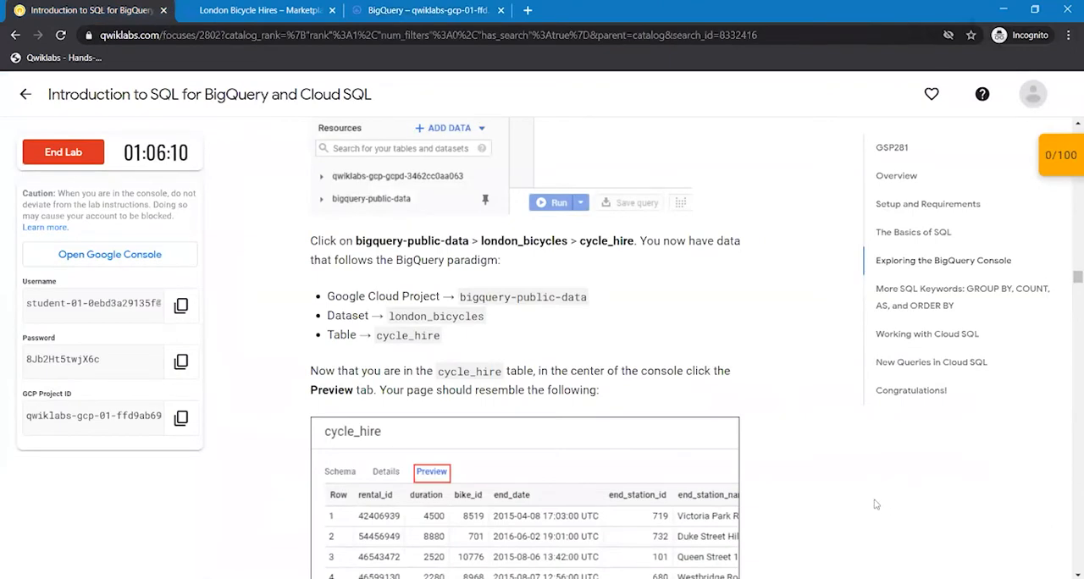
scroll(877, 503, down, 7)
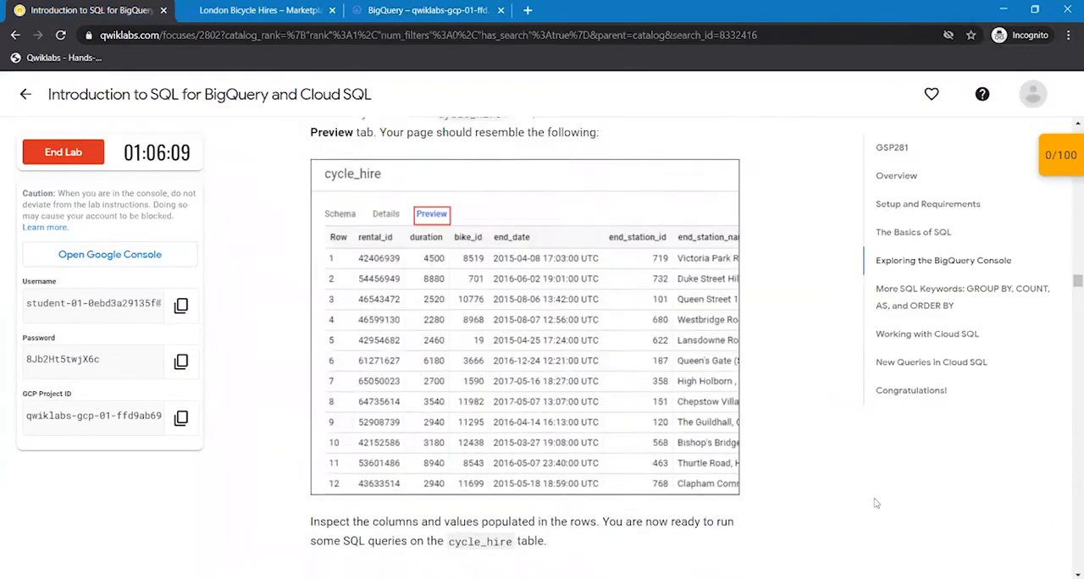
scroll(876, 503, down, 3)
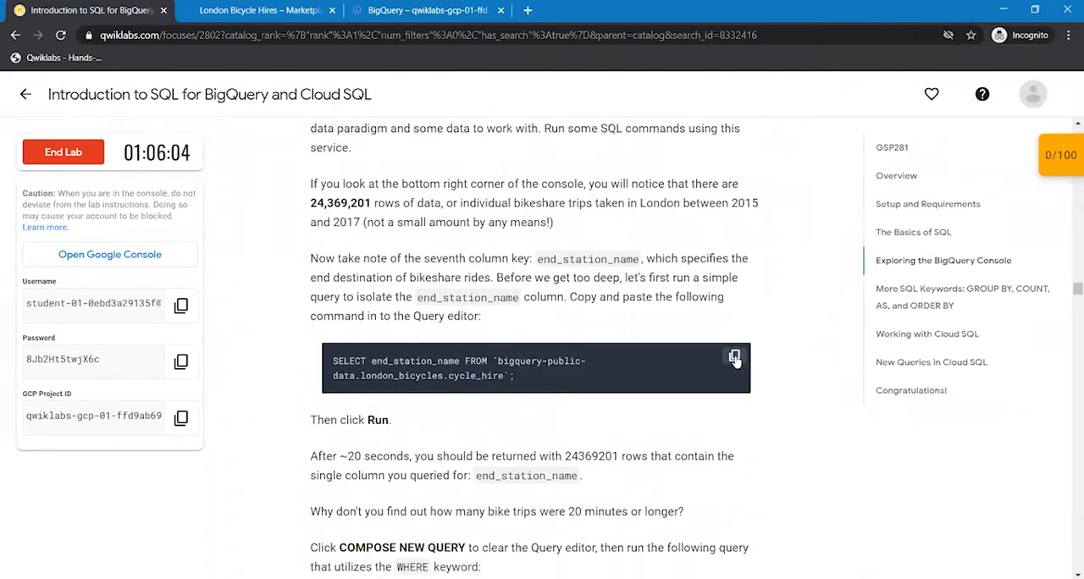
click(734, 359)
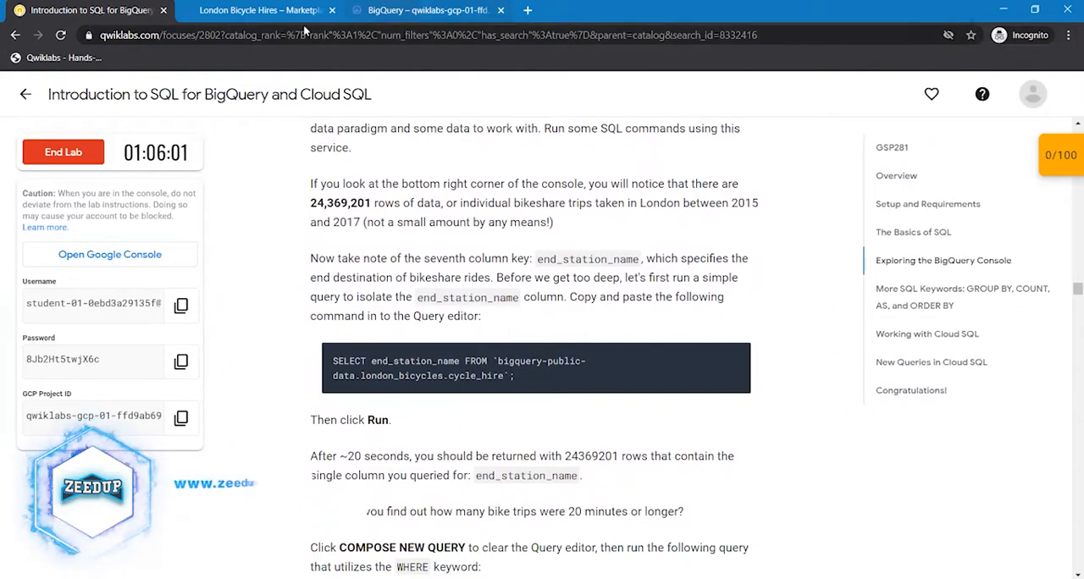
click(428, 10)
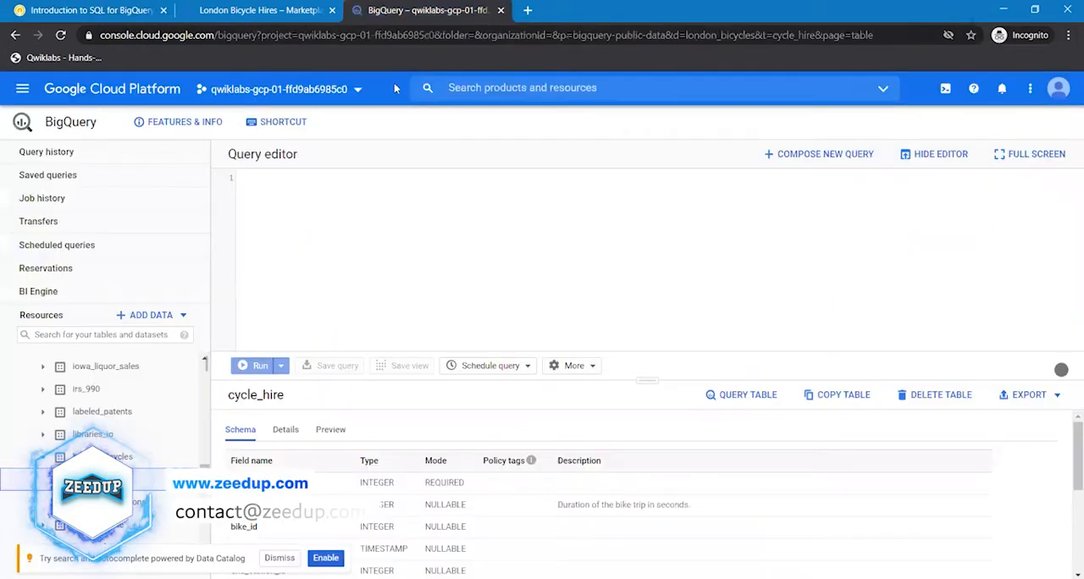
click(332, 224)
key(ctrl+v)
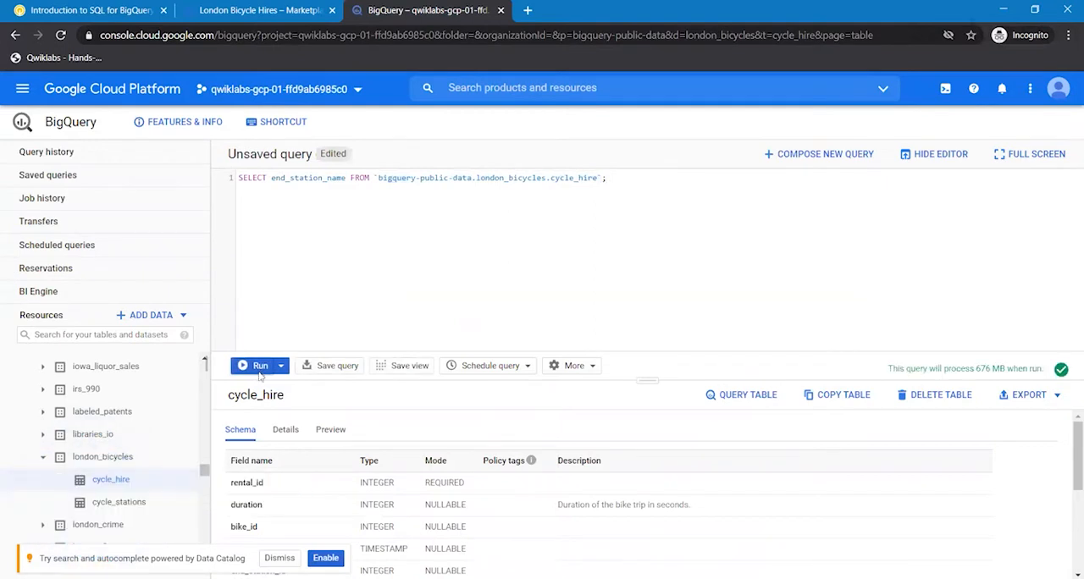
click(260, 367)
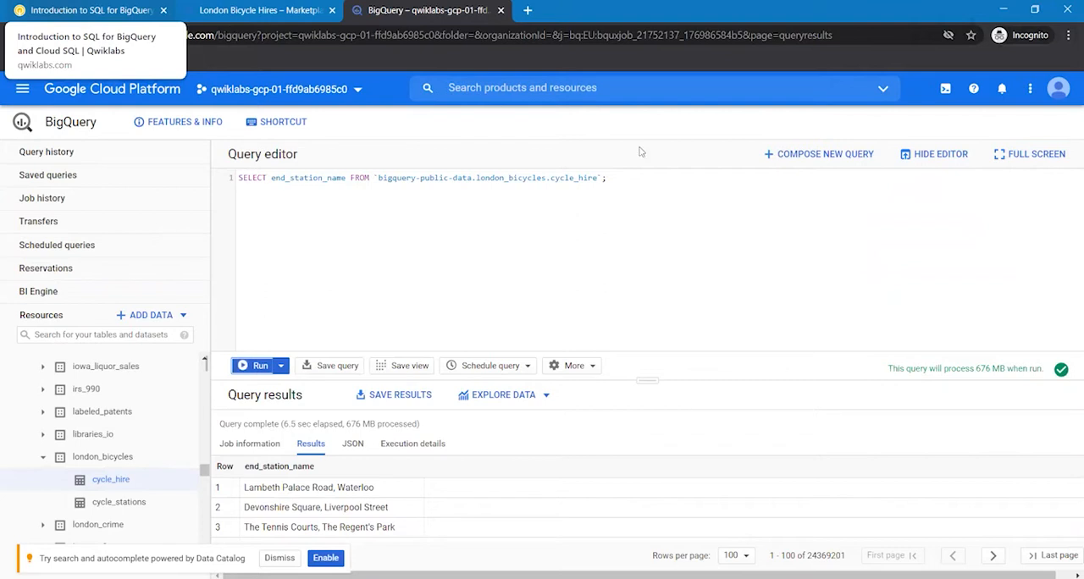
- Compose a new query with the lab's statement SELECT * FROM `bigquery-public-data.london_bicycles.cycle_hire` WHERE duration>=1200; and run it
click(821, 153)
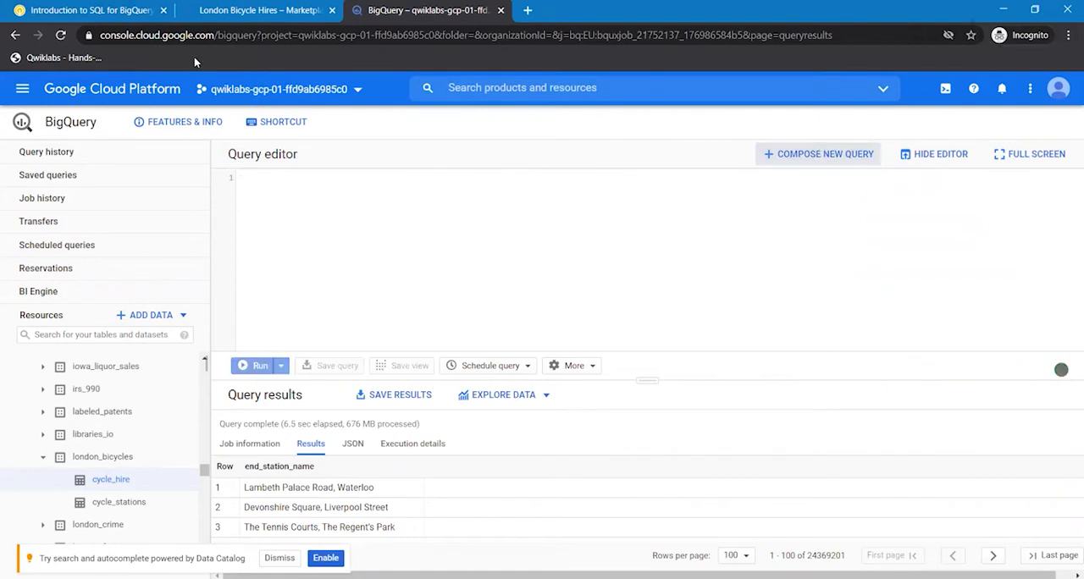
click(51, 6)
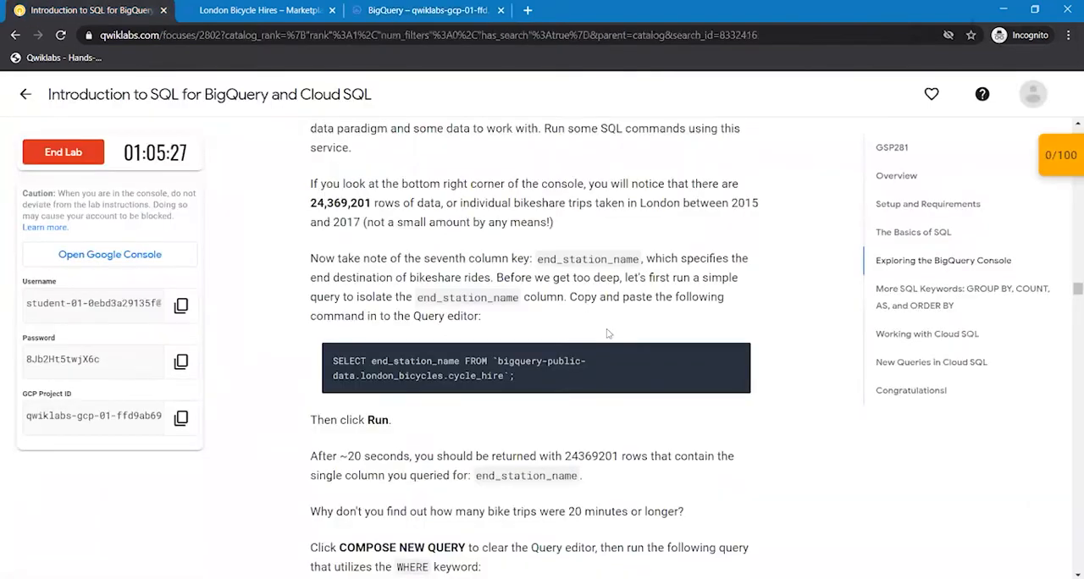
scroll(811, 473, down, 3)
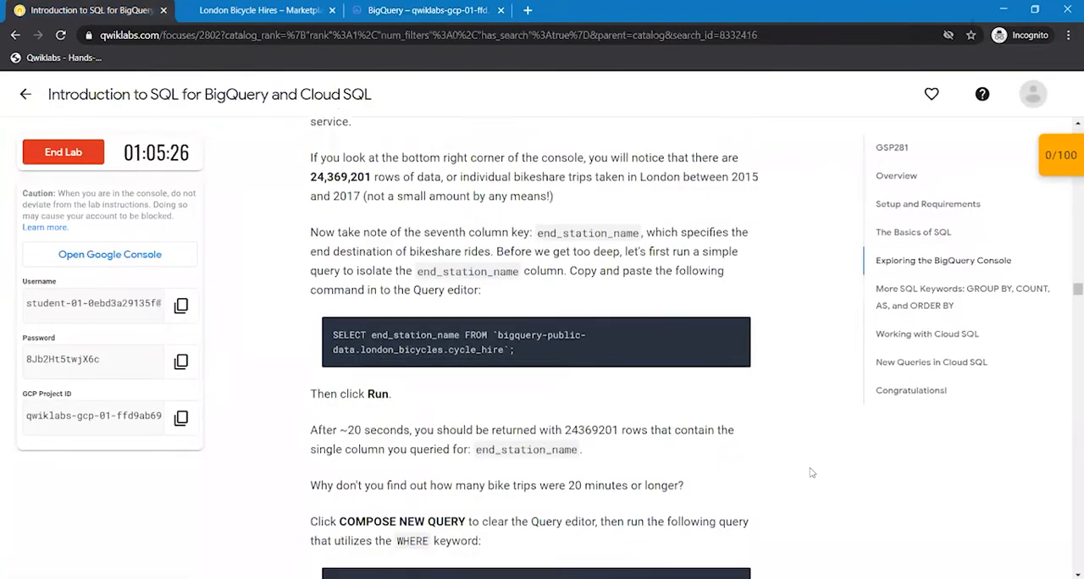
scroll(810, 472, down, 2)
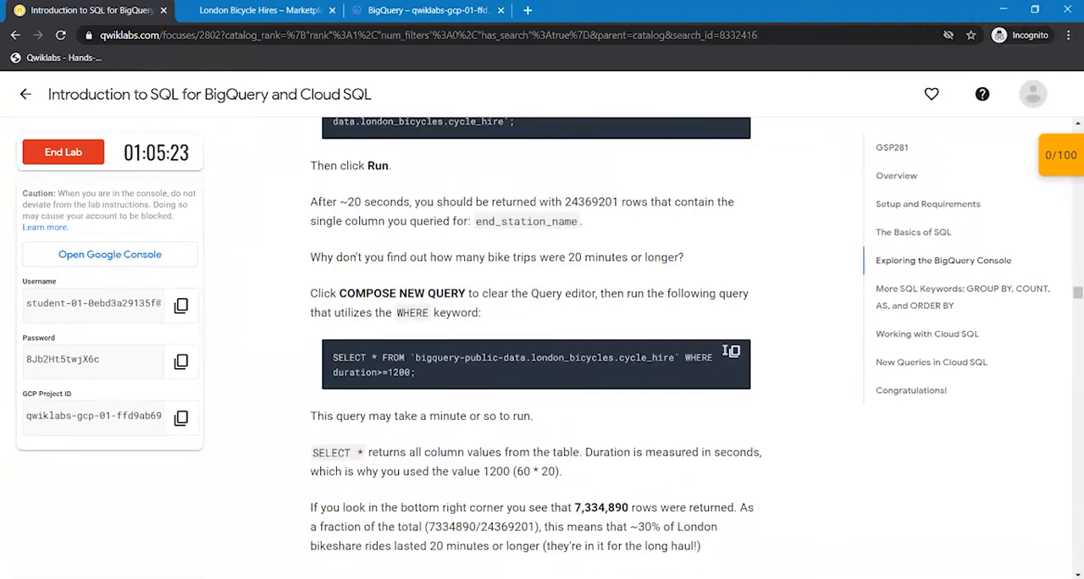
click(735, 354)
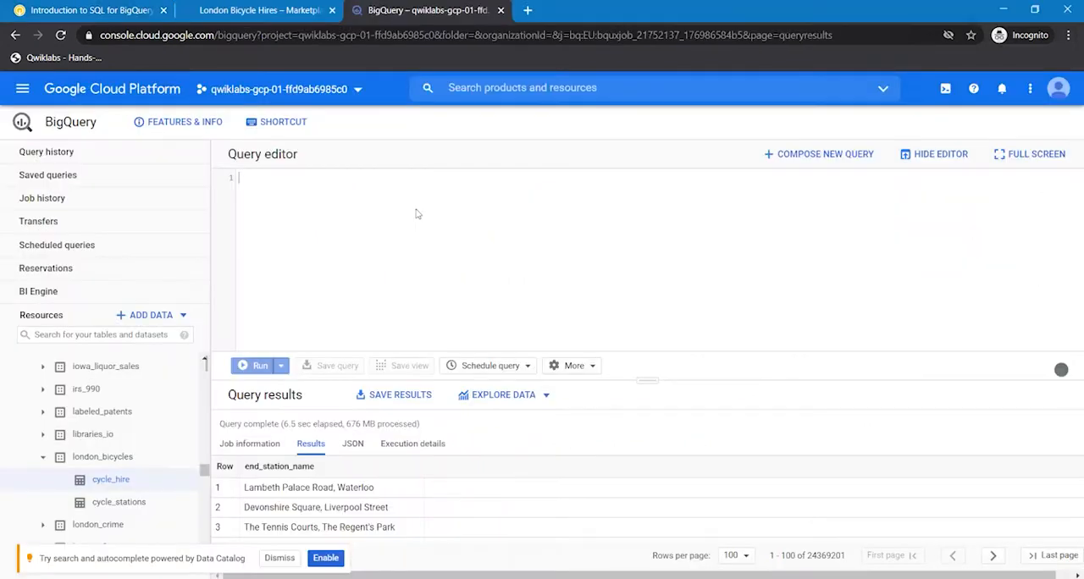
key(ctrl+v)
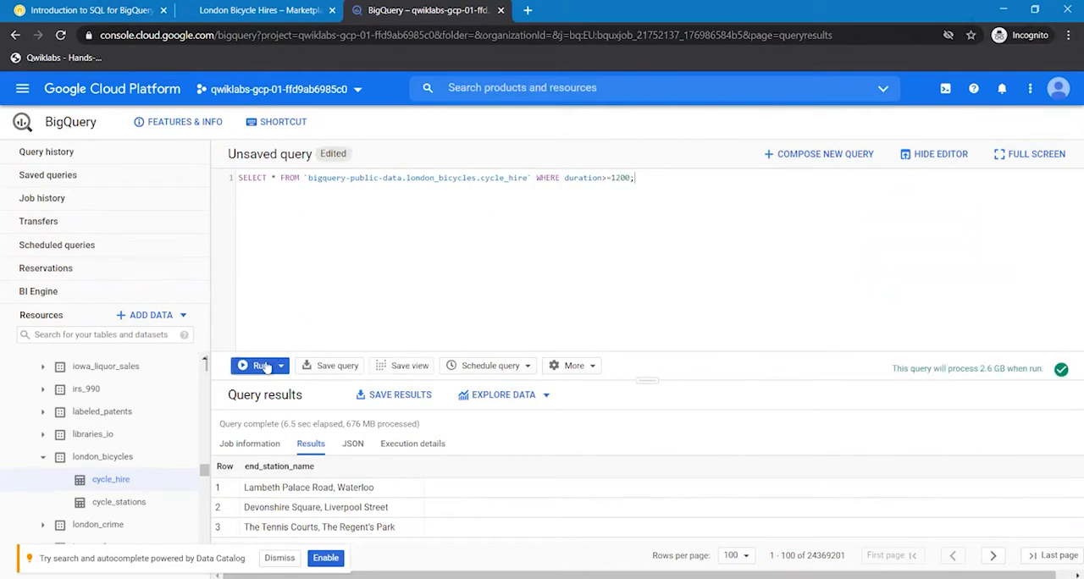
click(266, 366)
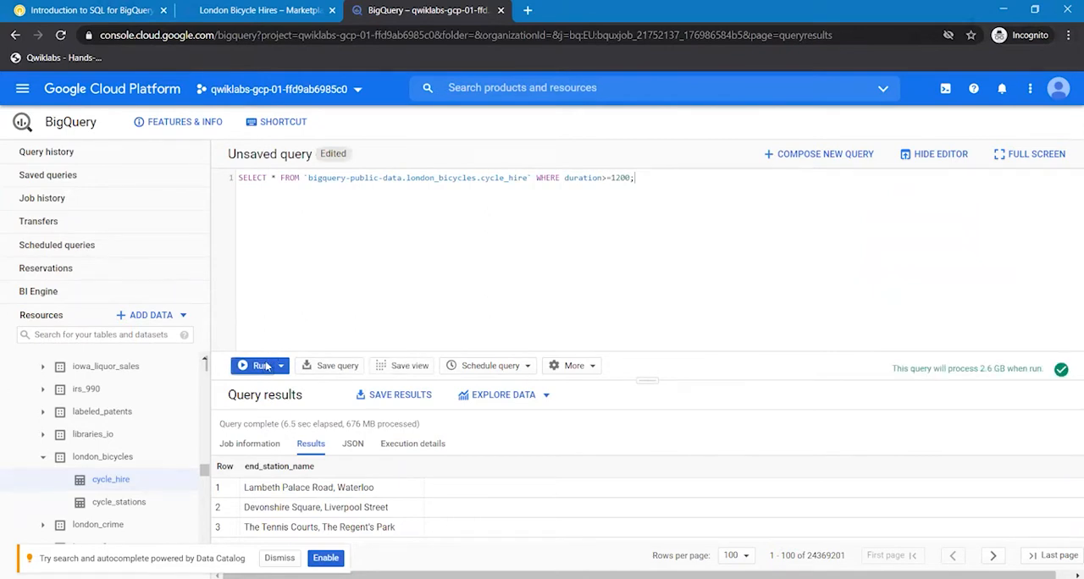
- Return to the lab instructions and read the explanation of the duration query through to the Test your understanding section
click(57, 9)
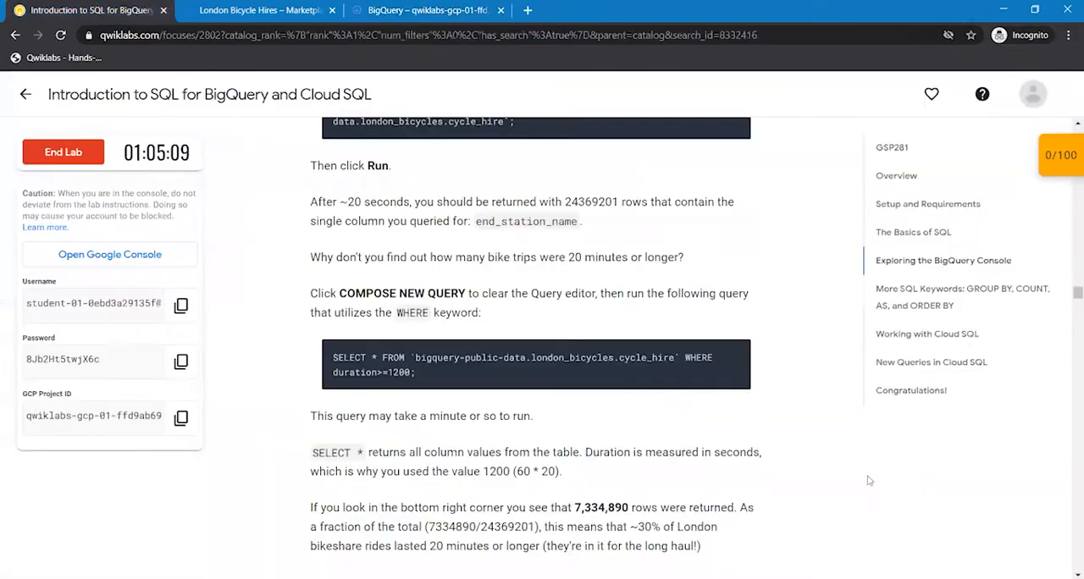
scroll(869, 481, down, 1)
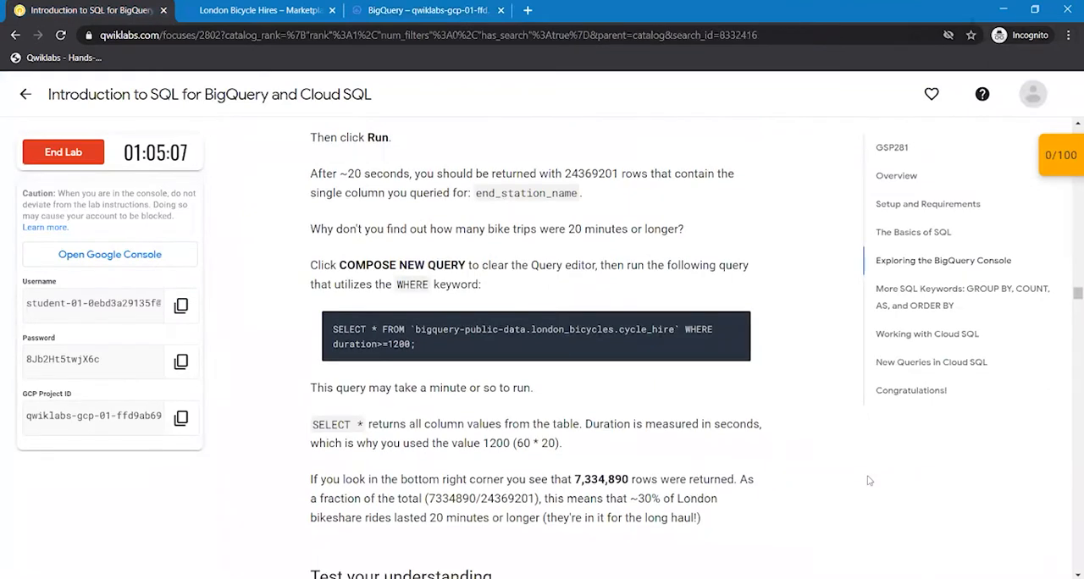
scroll(868, 481, down, 5)
scroll(868, 481, down, 1)
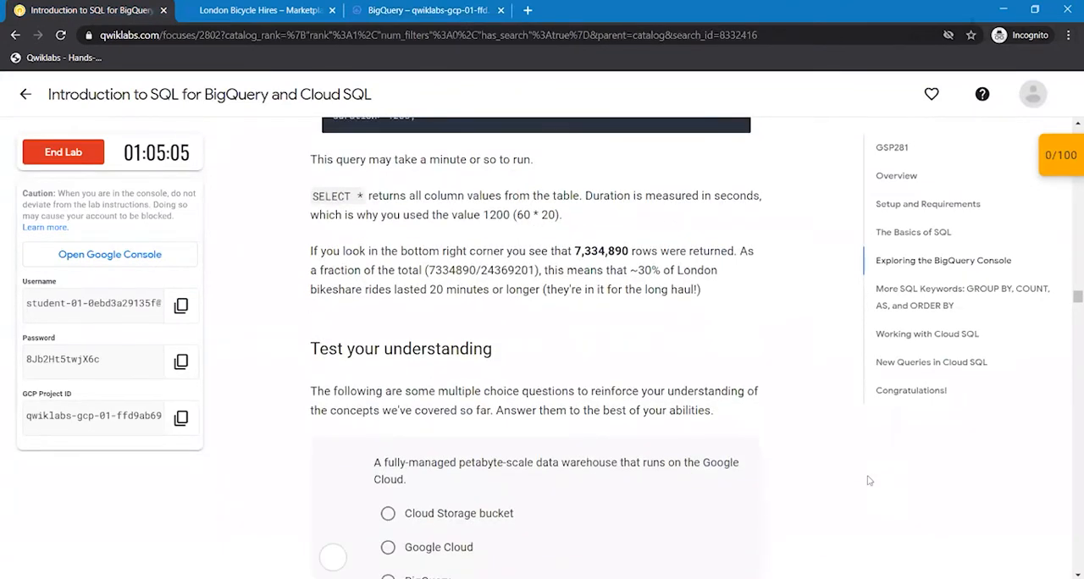
scroll(868, 482, down, 1)
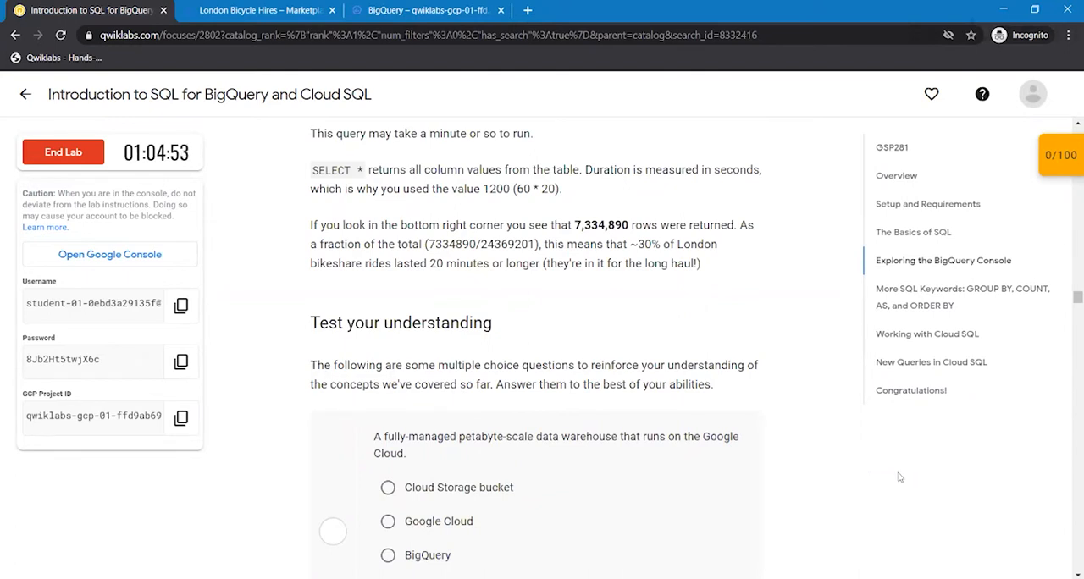
- Select BigQuery for the petabyte-scale data warehouse question, and True for the dataset structure and publicly shared datasets questions in the lab quiz
scroll(899, 477, down, 1)
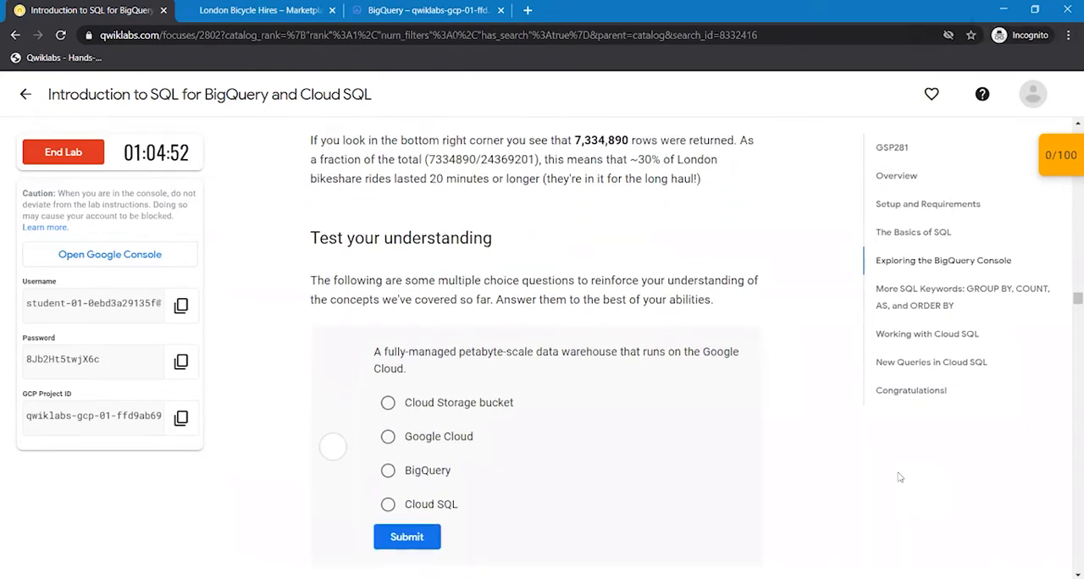
scroll(900, 477, down, 1)
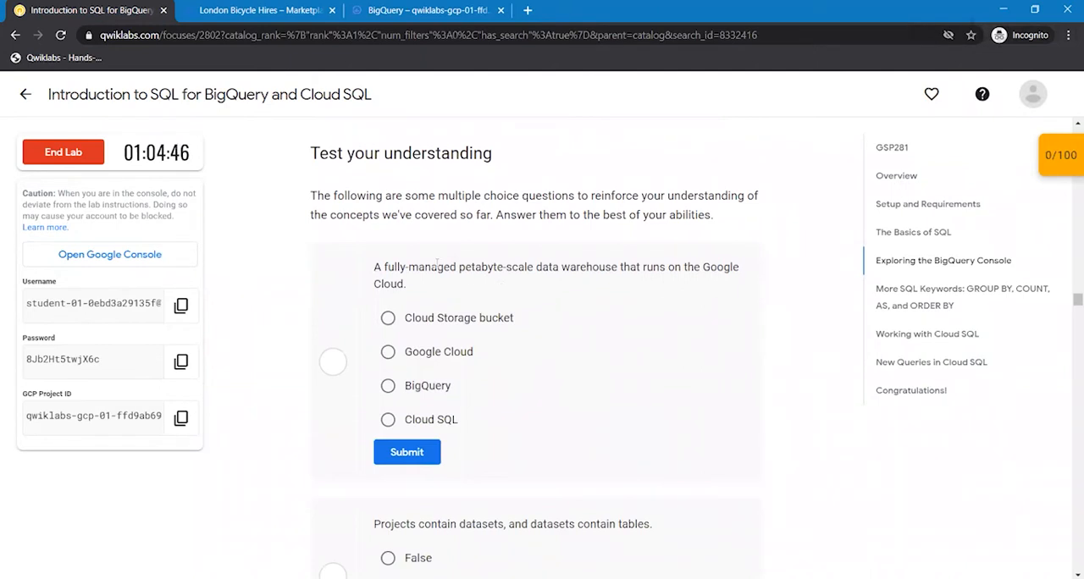
click(400, 387)
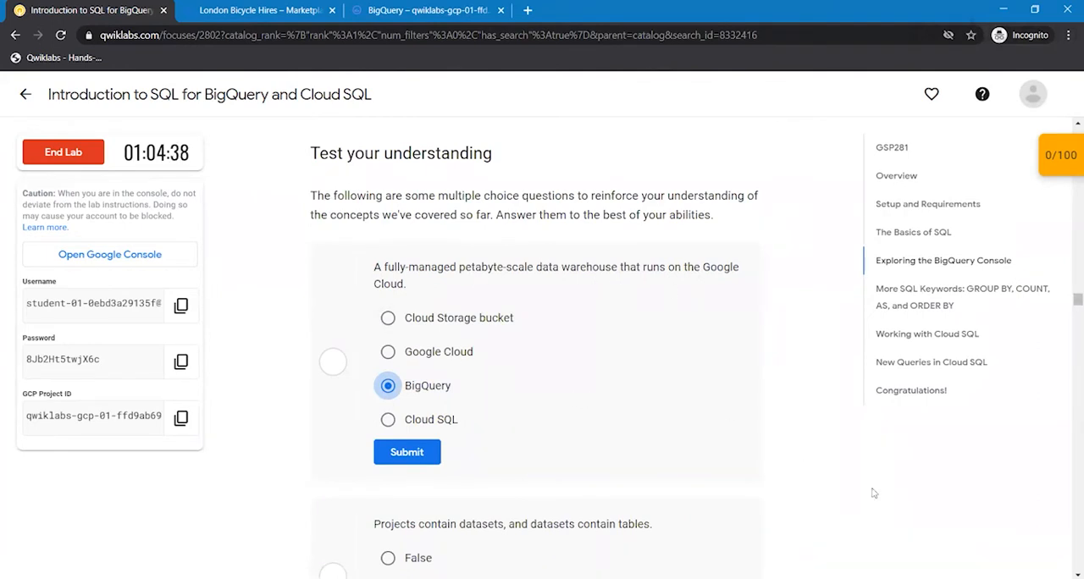
scroll(873, 493, down, 1)
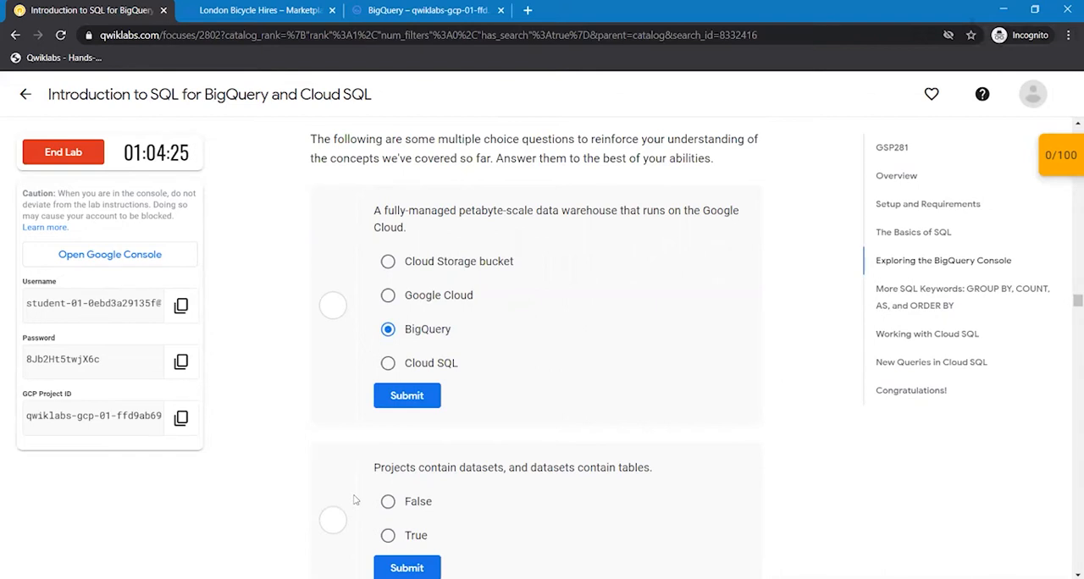
click(433, 539)
scroll(535, 352, down, 1)
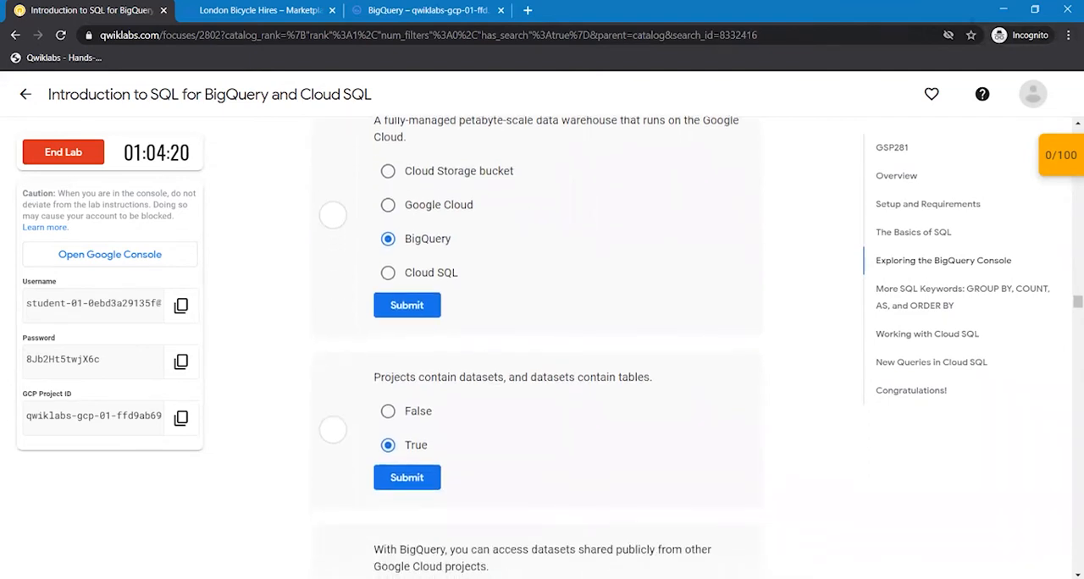
scroll(534, 351, down, 2)
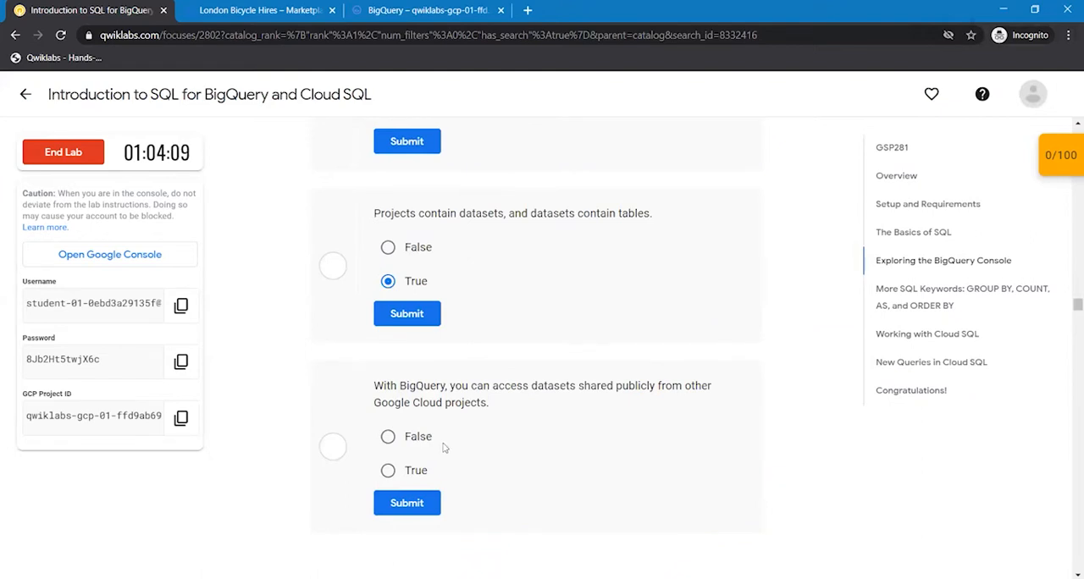
click(388, 472)
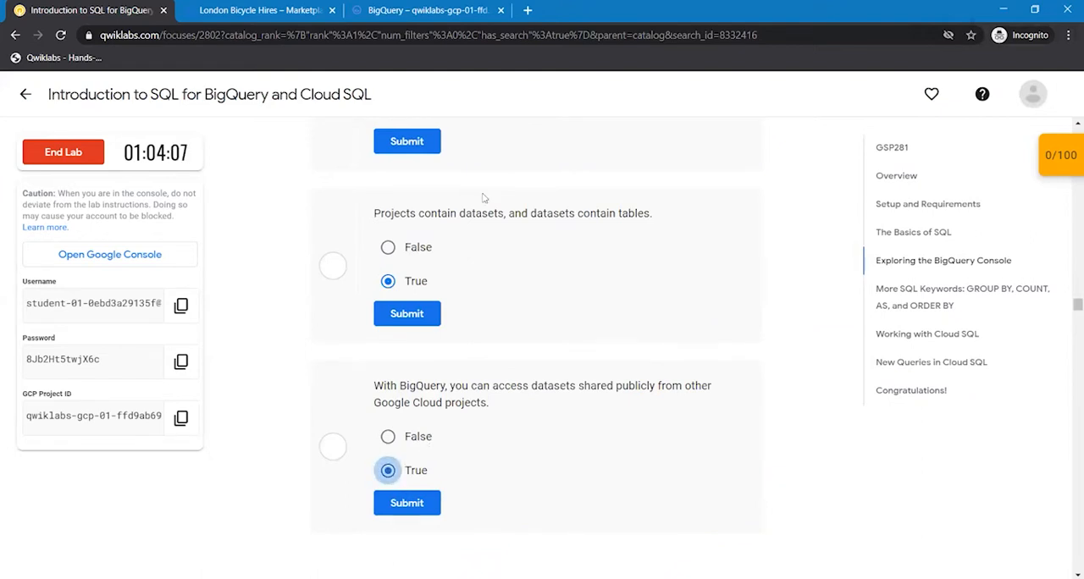
- Submit the answers to all three Test your understanding questions
click(418, 506)
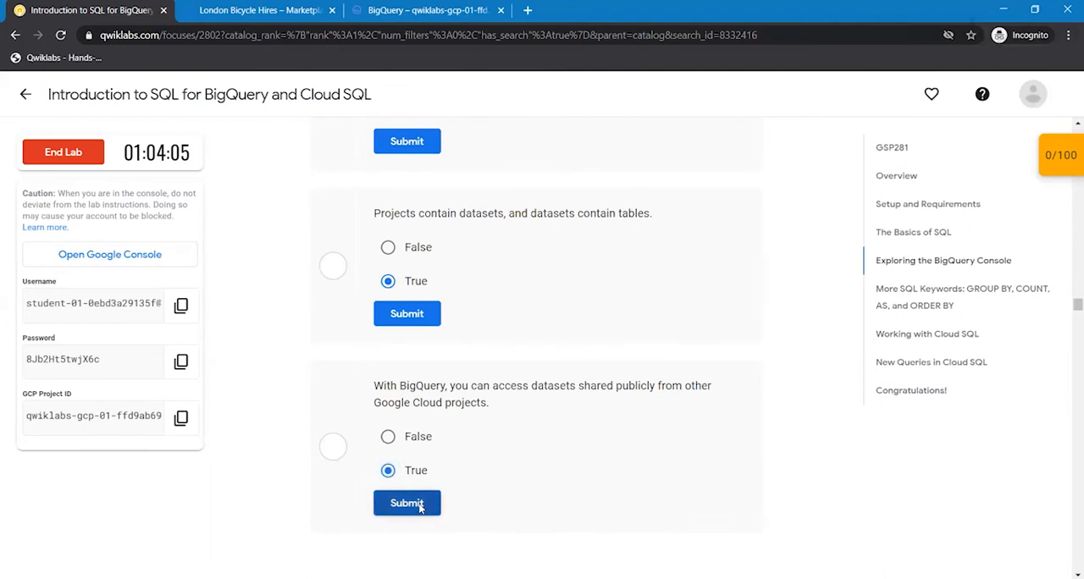
click(407, 313)
click(407, 141)
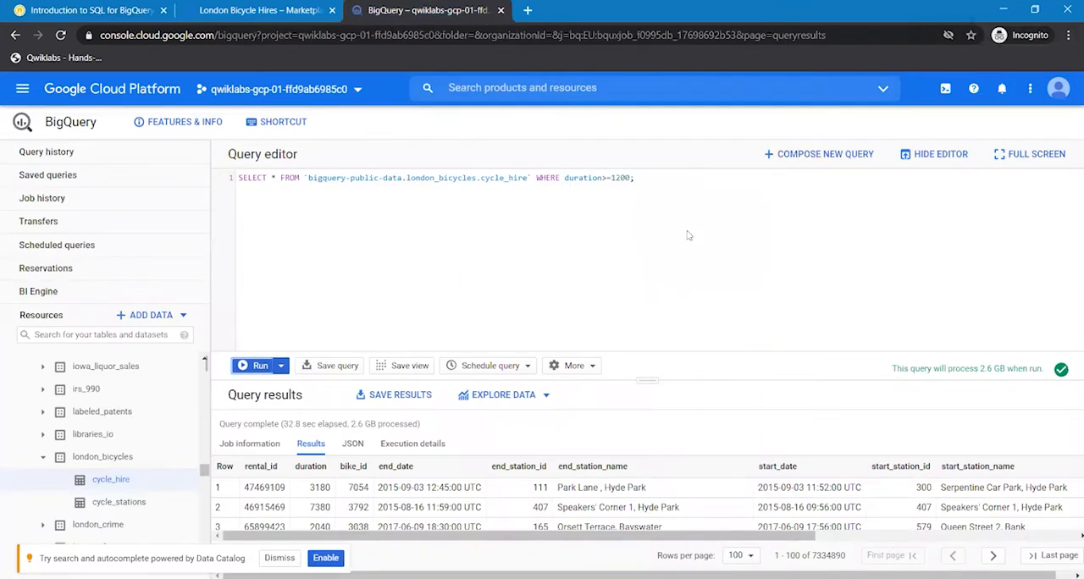
- Return to the lab instructions and copy the query from the GROUP BY section
click(79, 9)
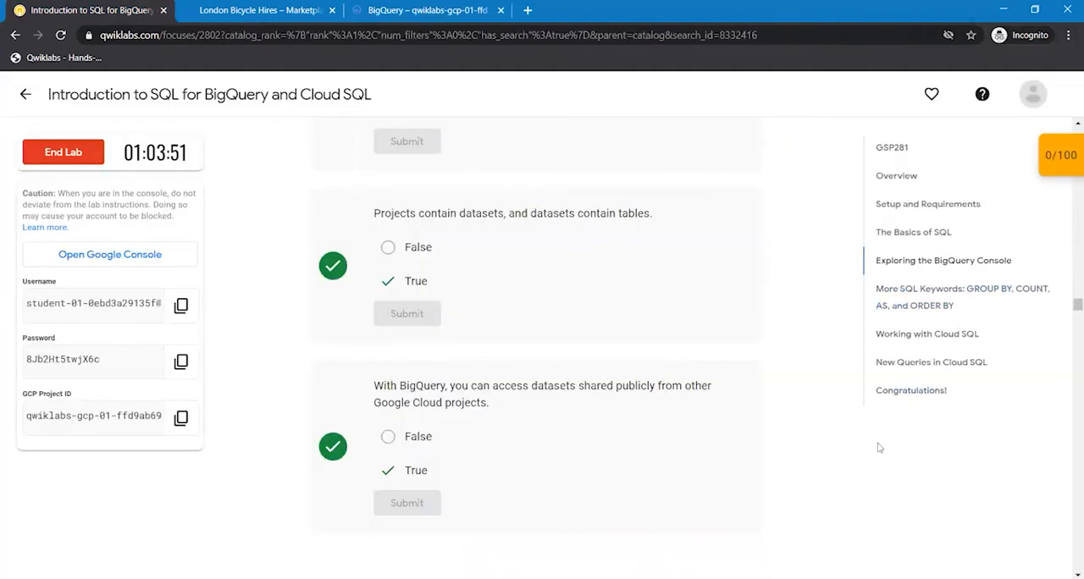
scroll(879, 448, down, 1)
scroll(879, 448, down, 4)
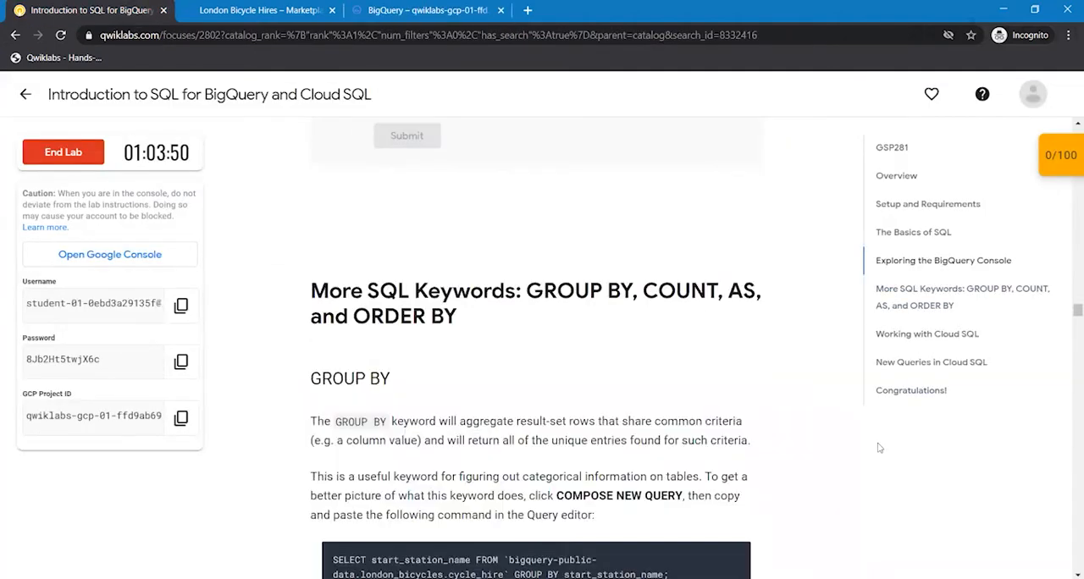
scroll(879, 448, down, 2)
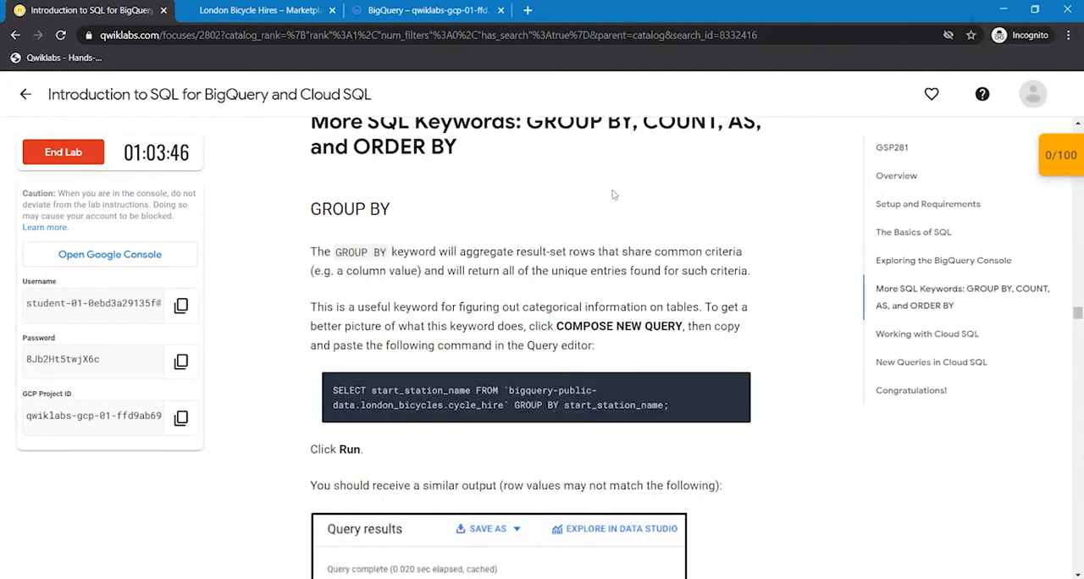
scroll(614, 195, up, 1)
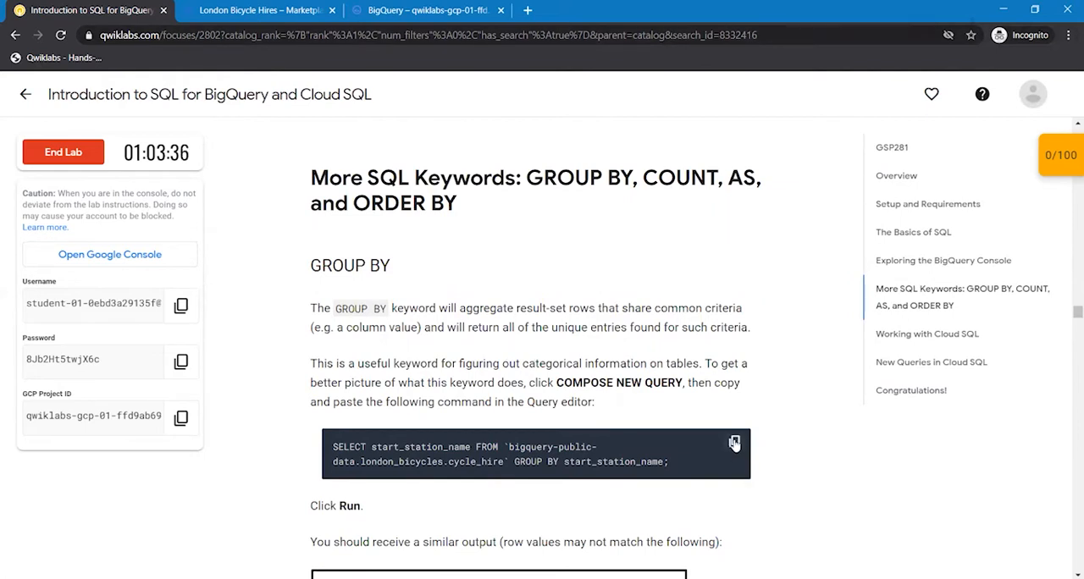
click(735, 442)
- Compose a new BigQuery query with the copied statement SELECT start_station_name FROM `bigquery-public-data.london_bicycles.cycle_hire` GROUP BY start_station_name; and run it
key(ctrl+shift+Tab)
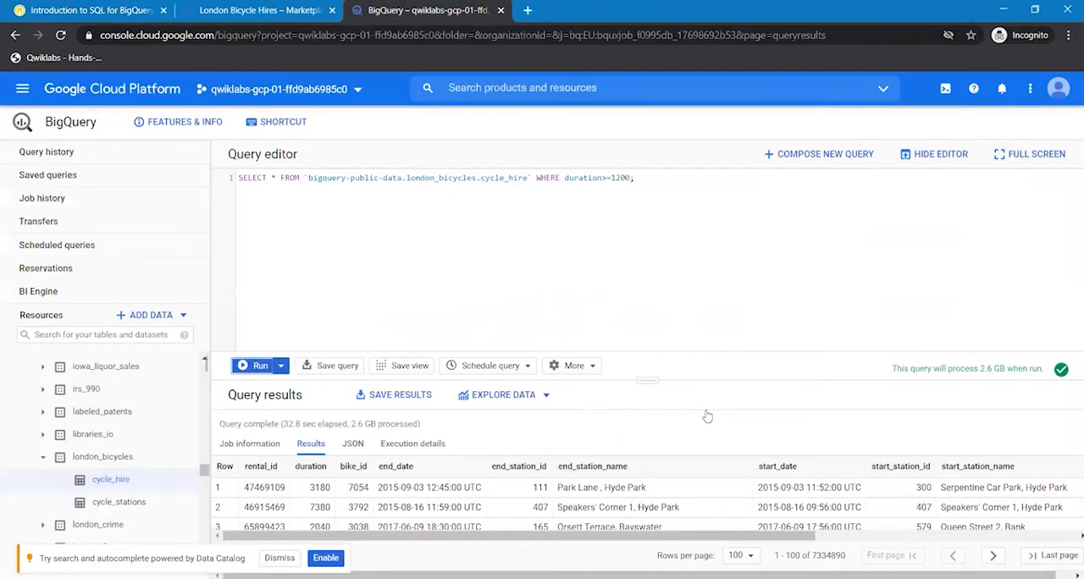
click(831, 154)
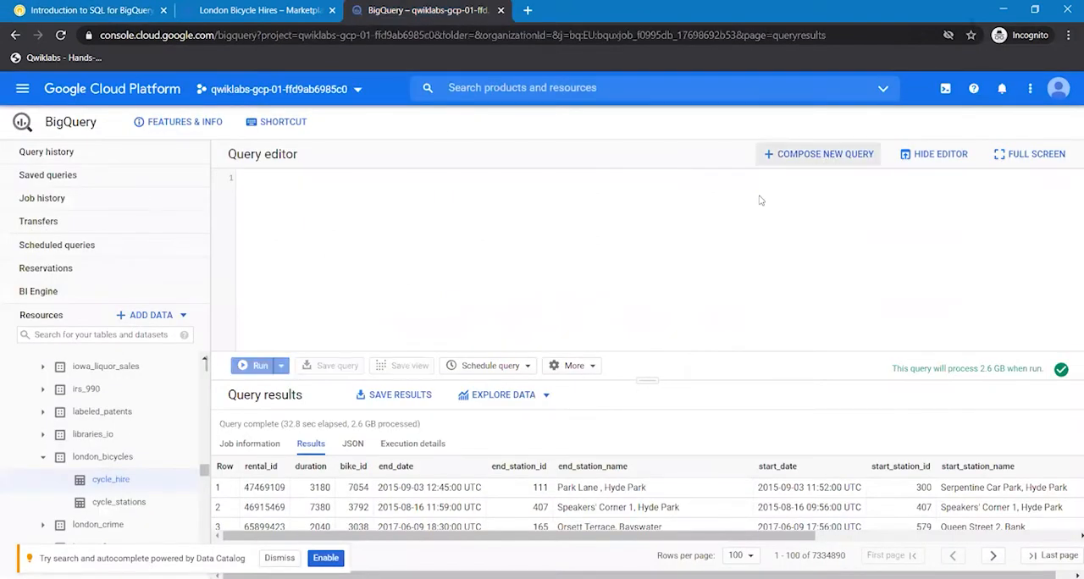
click(487, 191)
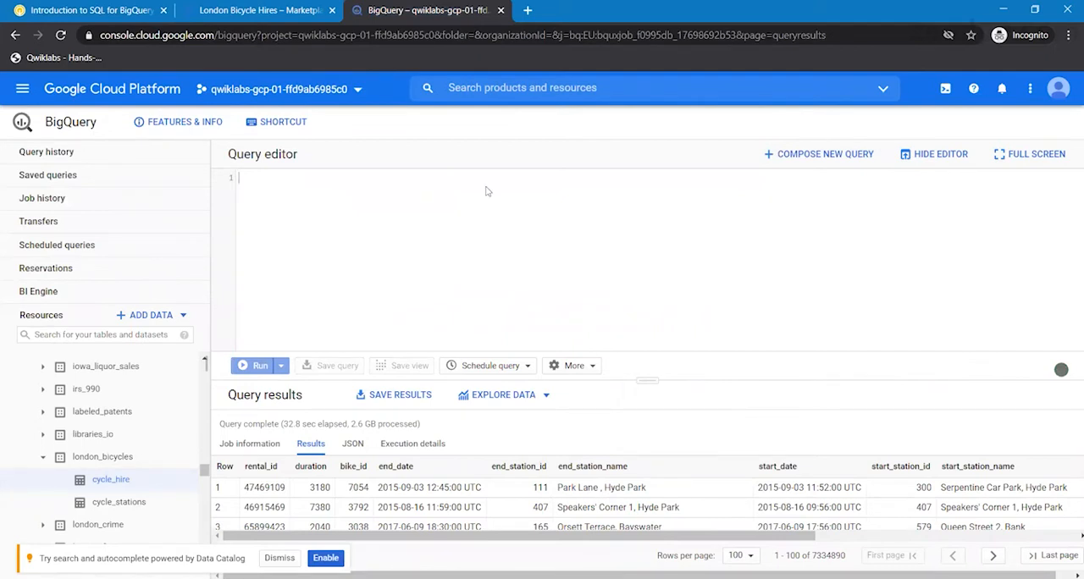
key(ctrl+v)
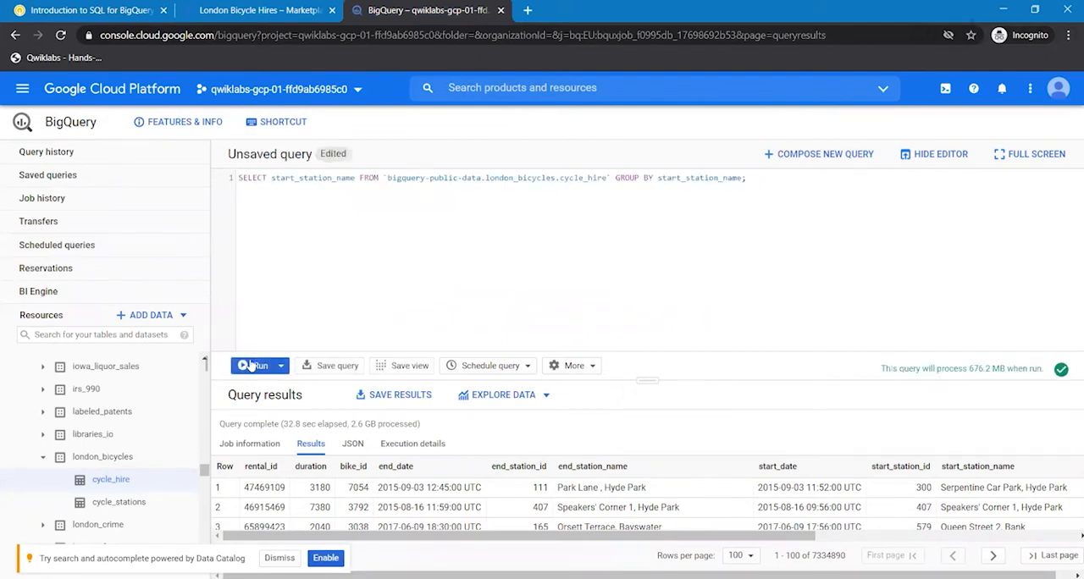
click(252, 365)
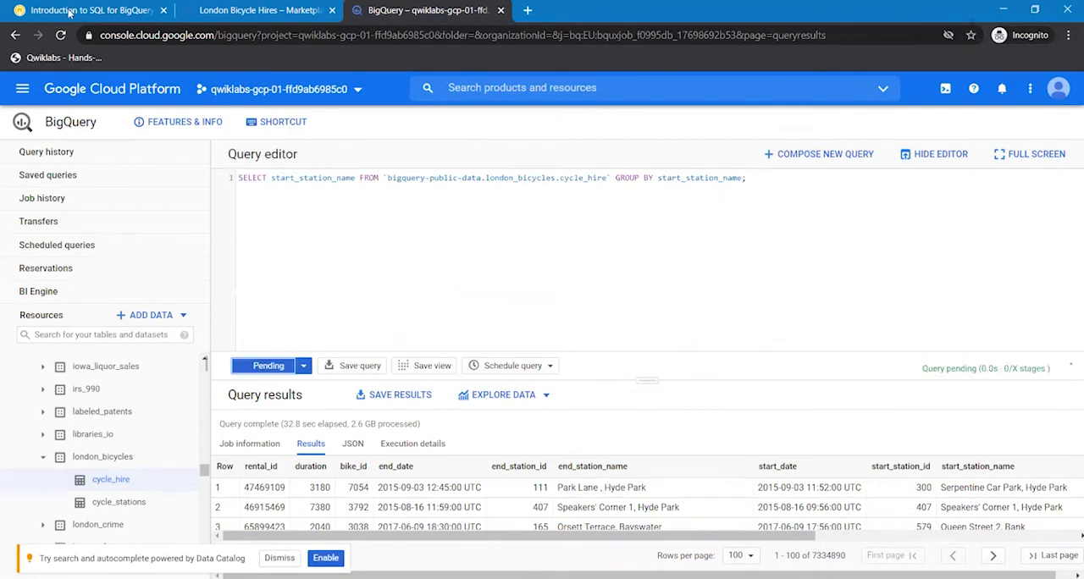
- Review the expected GROUP BY output in the lab instructions and compare it with the query results in BigQuery
click(72, 11)
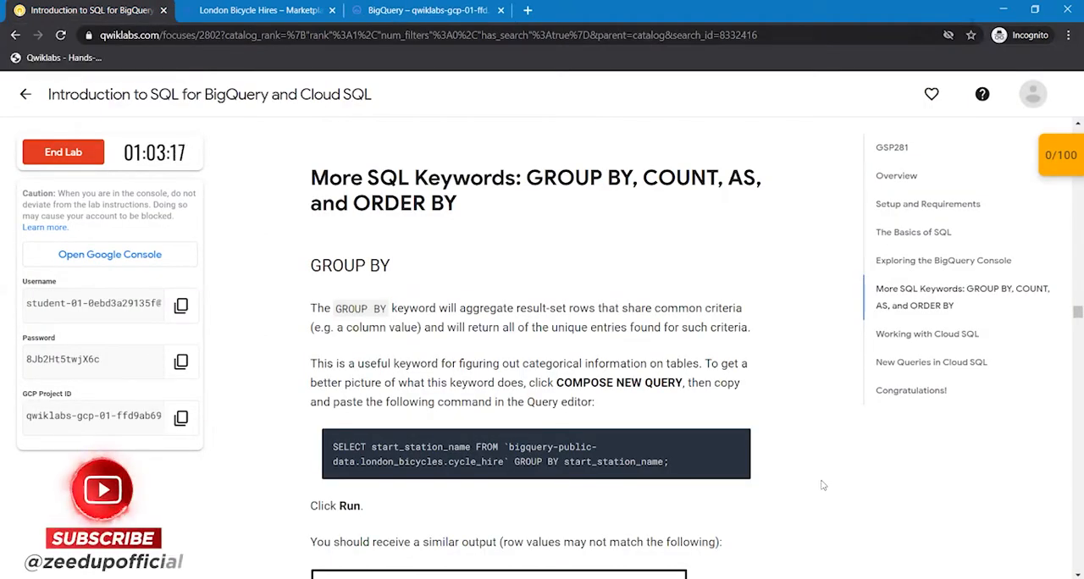
scroll(821, 486, down, 1)
scroll(820, 486, down, 3)
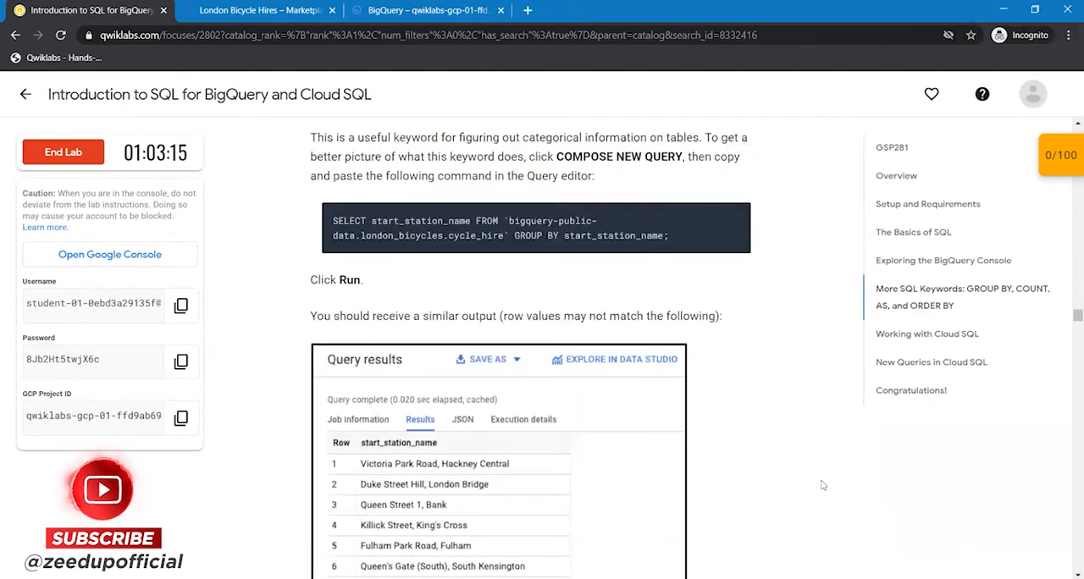
scroll(820, 486, down, 5)
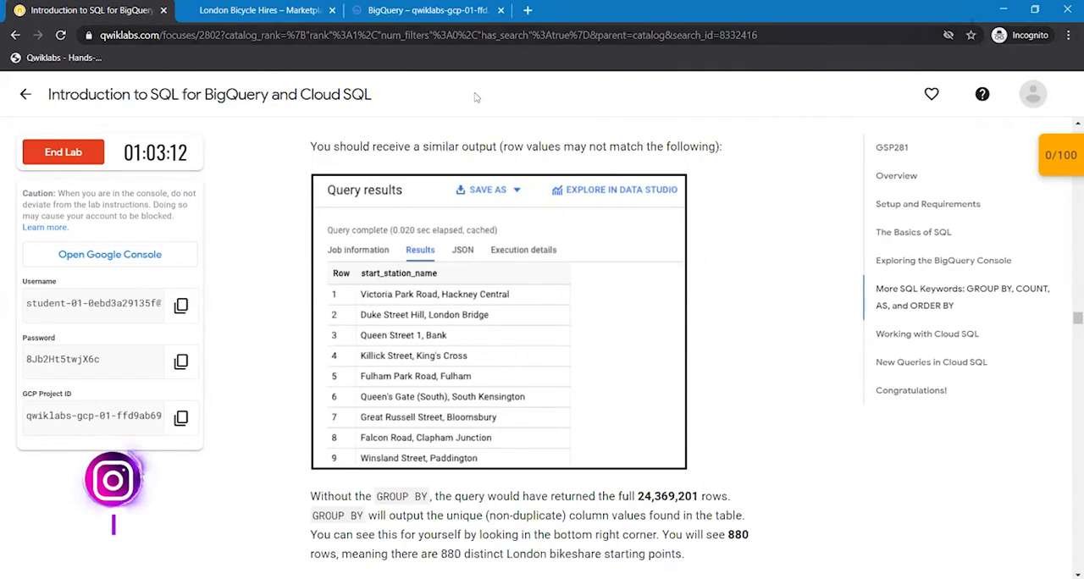
click(440, 11)
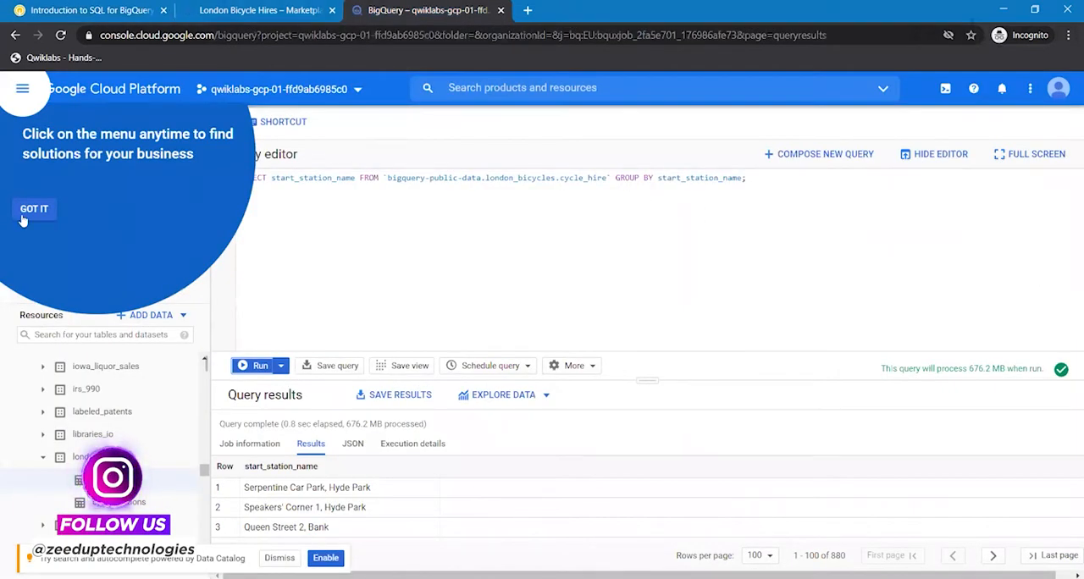
- Compose a new query with the lab's statement SELECT start_station_name, COUNT(*) FROM `bigquery-public-data.london_bicycles.cycle_hire` GROUP BY start_station_name; and run it
click(805, 153)
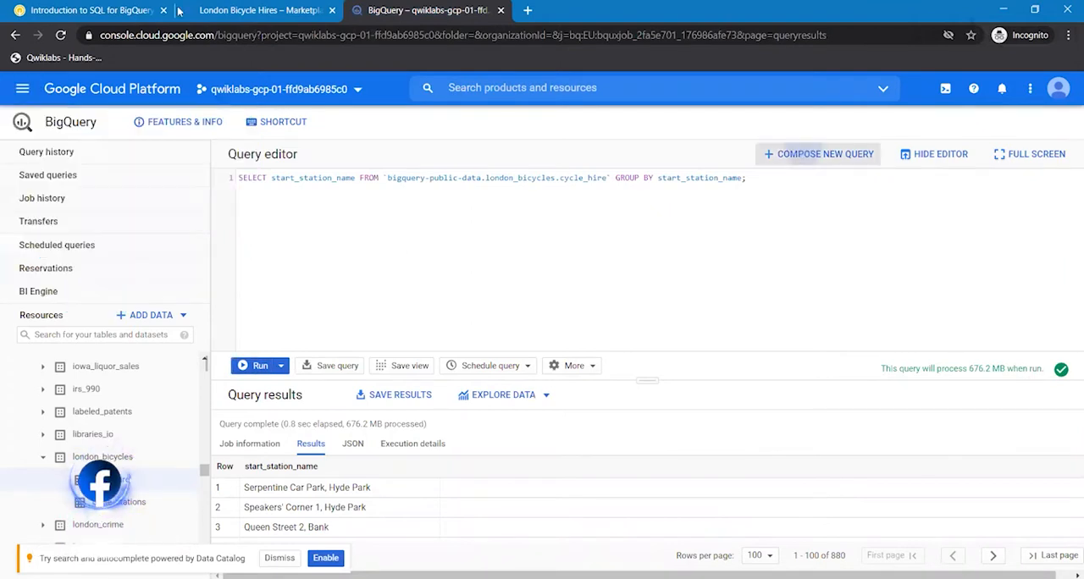
click(105, 10)
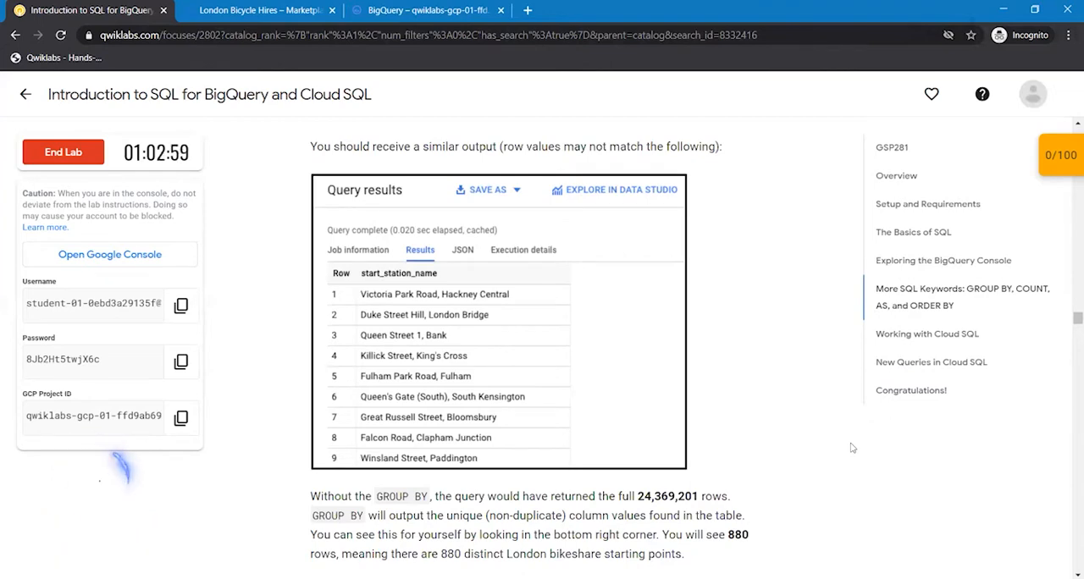
scroll(852, 448, down, 2)
scroll(852, 448, down, 3)
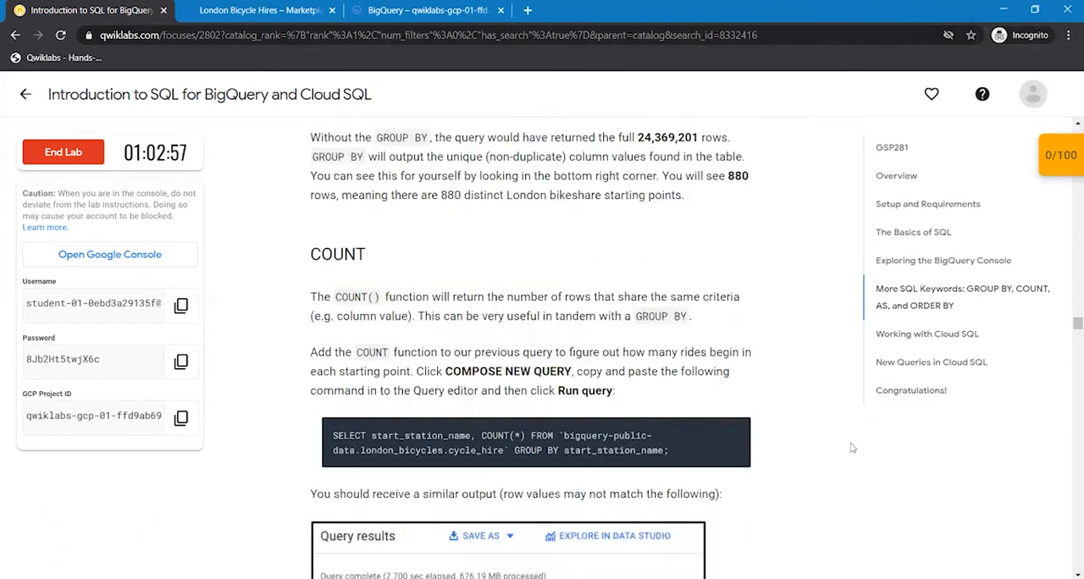
scroll(722, 258, down, 2)
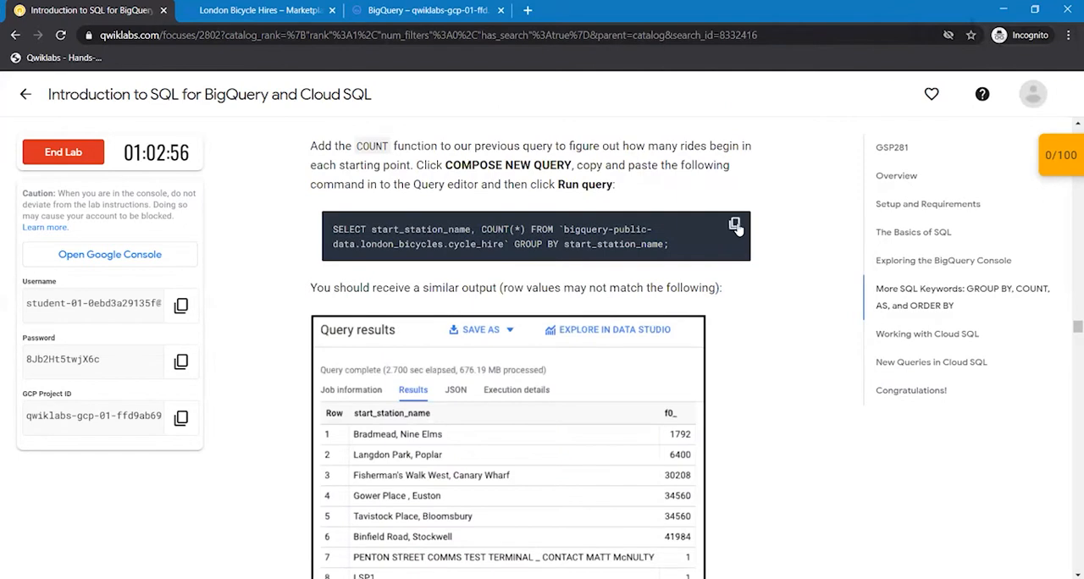
click(734, 225)
key(ctrl+shift+Tab)
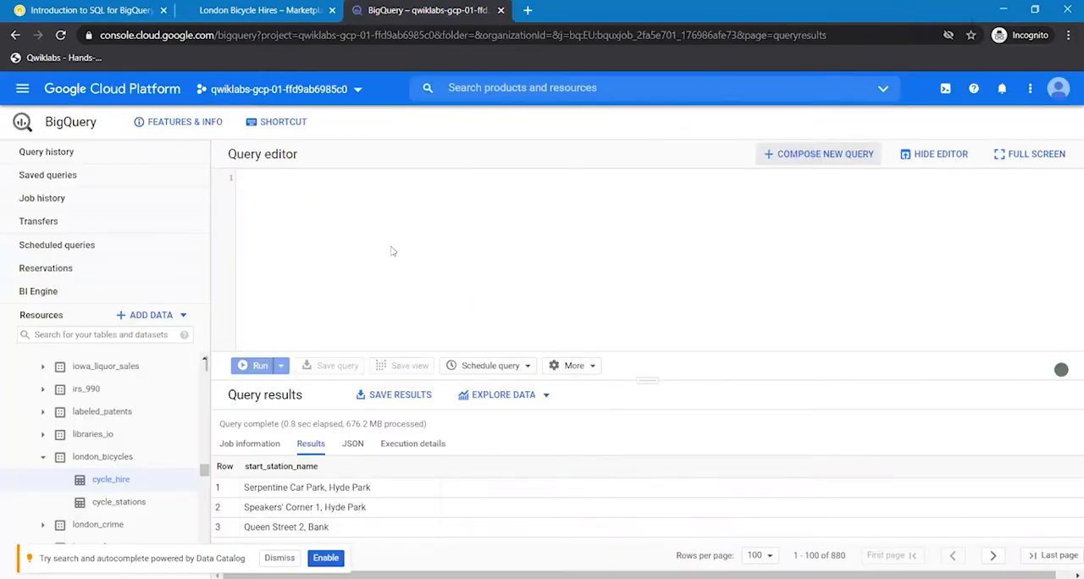
key(ctrl+v)
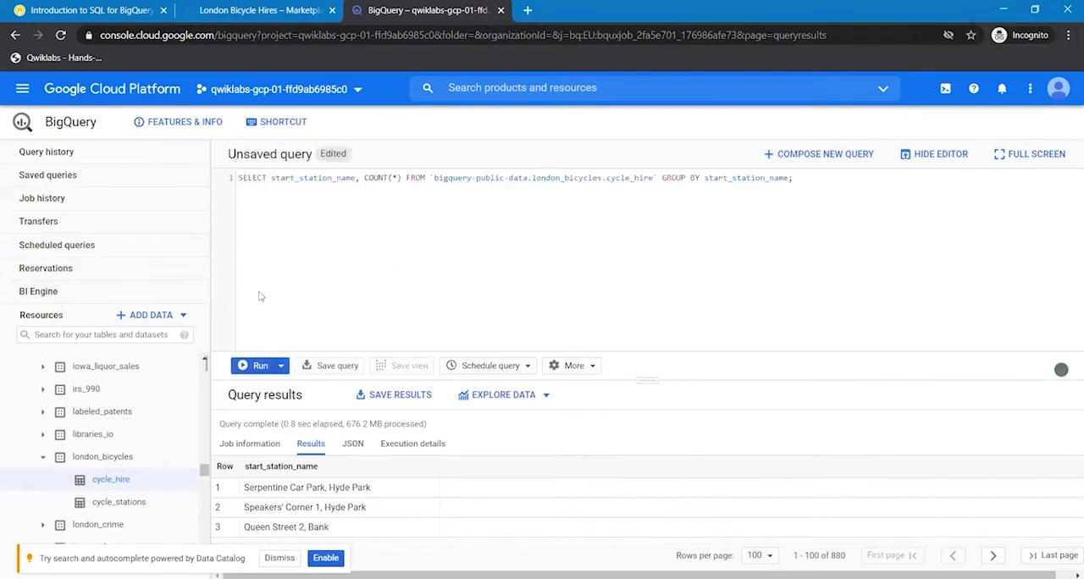
click(260, 367)
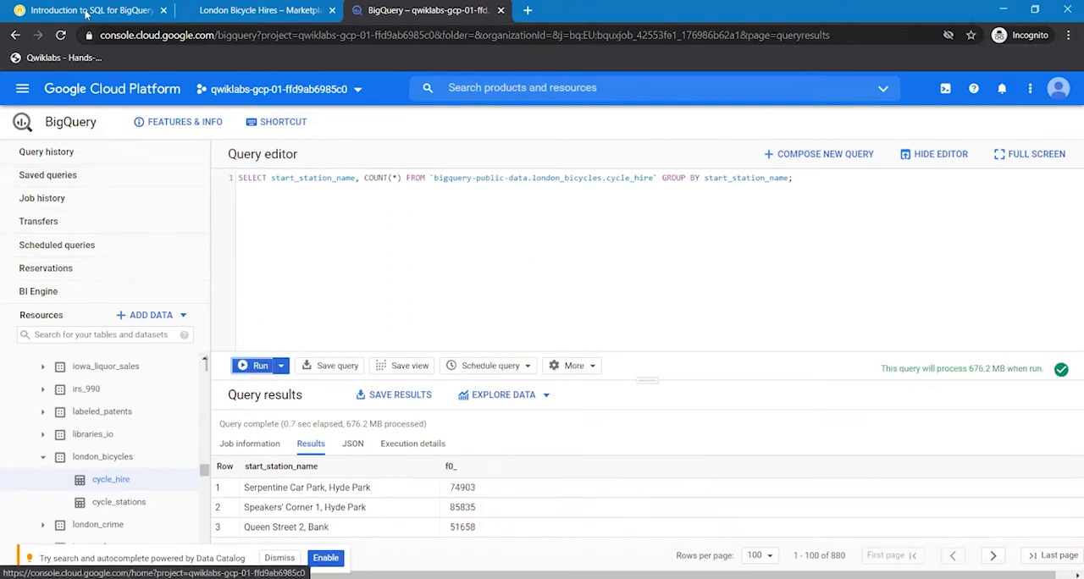
- Return to the lab instructions and copy the query from the AS section
click(87, 11)
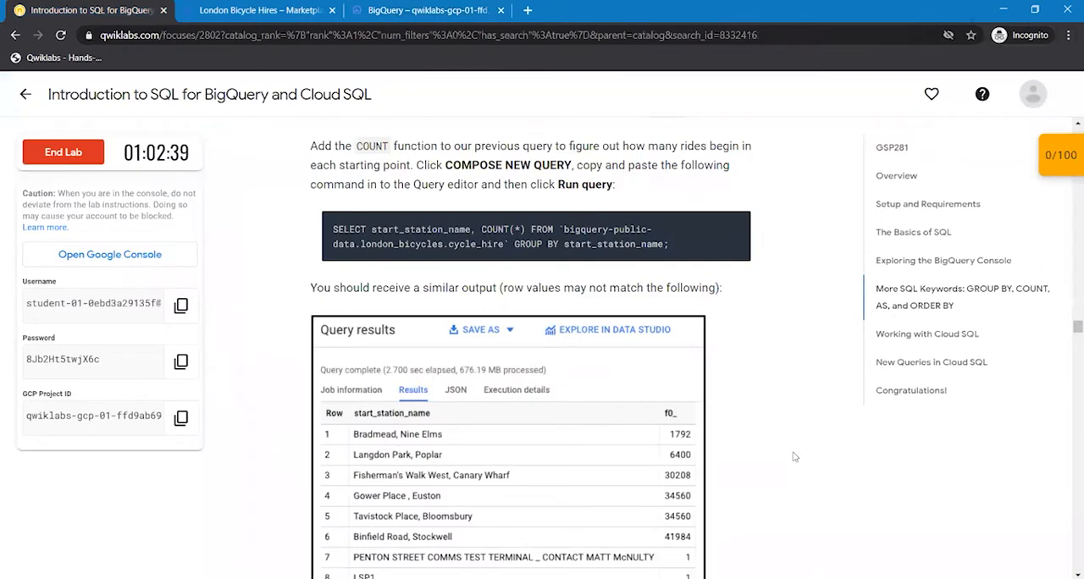
scroll(794, 458, down, 1)
scroll(794, 457, down, 4)
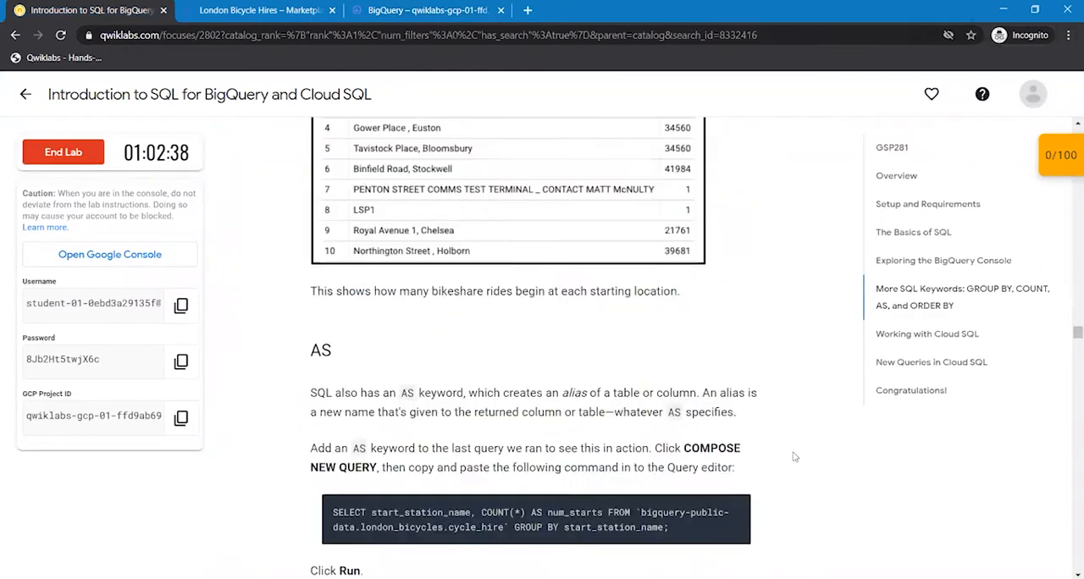
scroll(795, 457, down, 2)
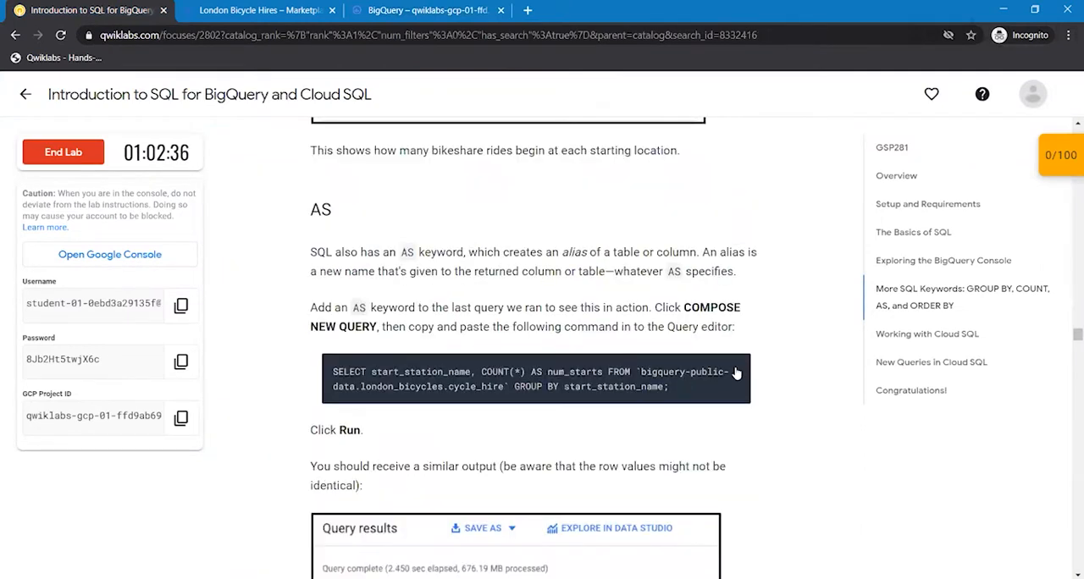
click(735, 371)
- Compose a new BigQuery query with the copied statement SELECT start_station_name, COUNT(*) AS num_starts FROM `bigquery-public-data.london_bicycles.cycle_hire` GROUP BY start_station_name; and run it
key(ctrl+3)
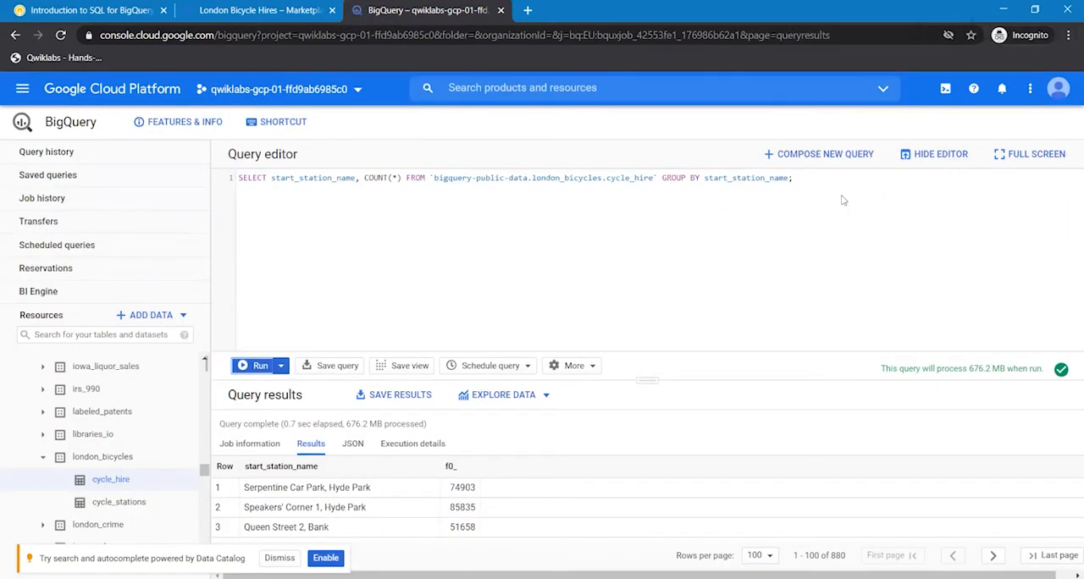
click(814, 155)
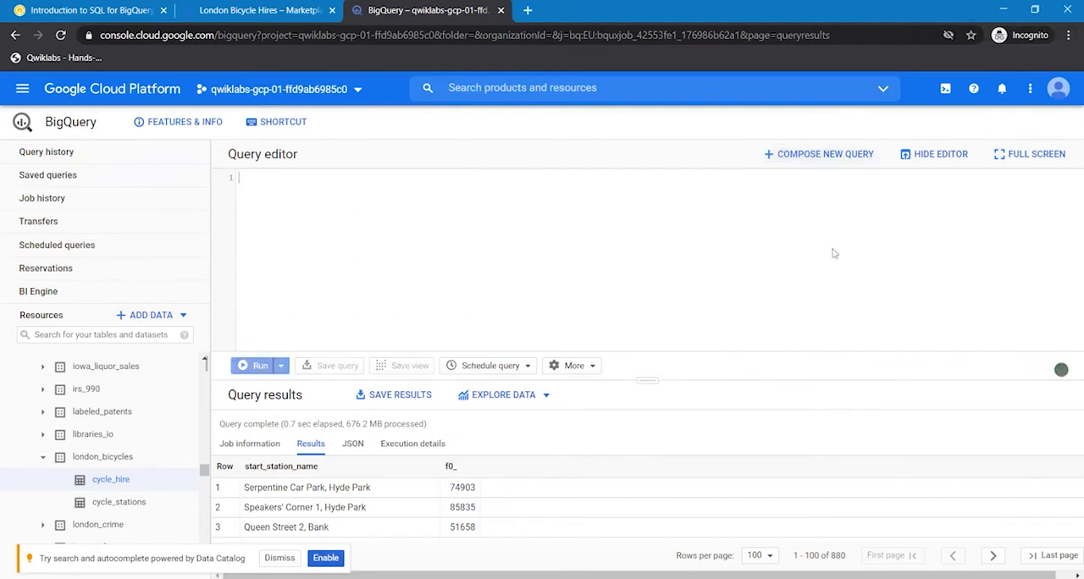
key(ctrl+v)
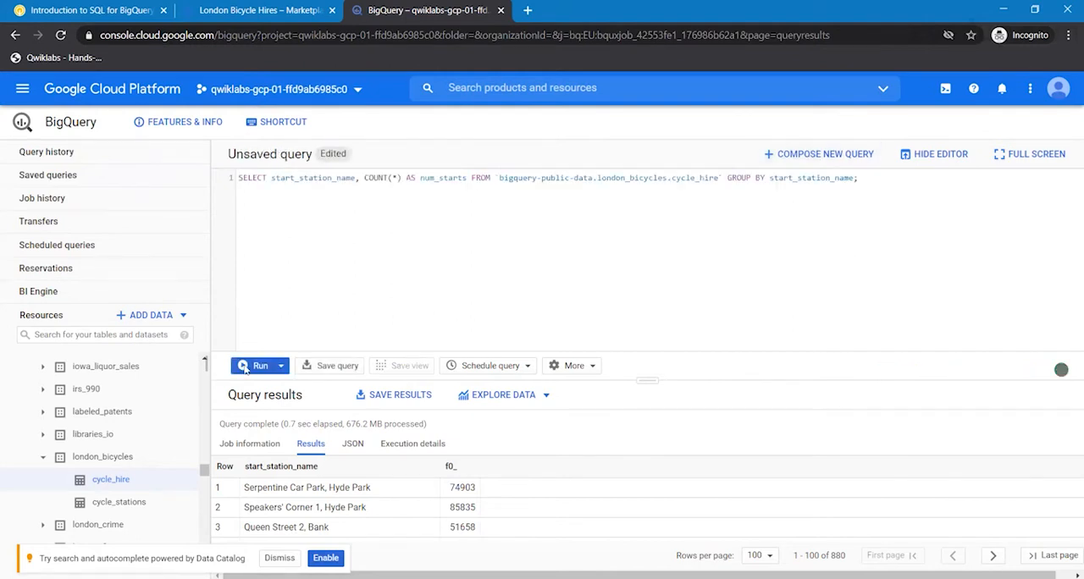
click(244, 365)
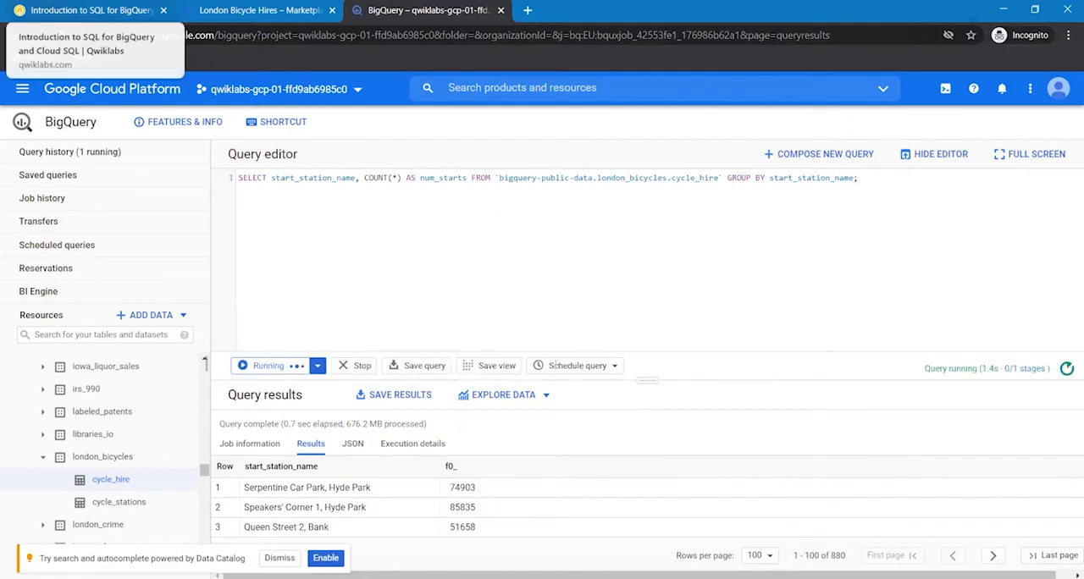
- Review the expected AS output in the lab instructions and copy the first ORDER BY query, which sorts by start_station_name
click(50, 10)
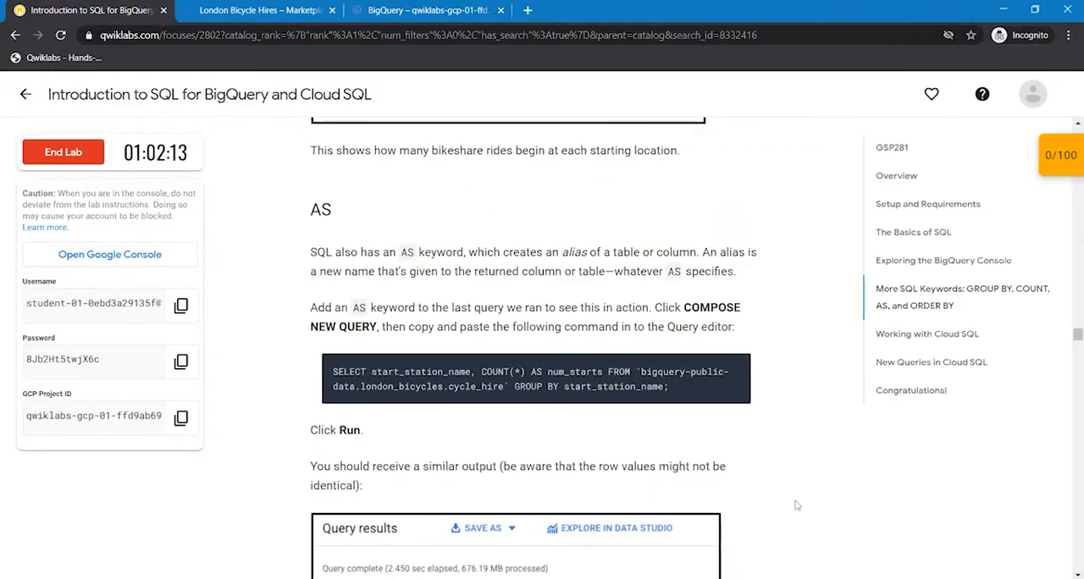
scroll(797, 505, down, 1)
scroll(797, 506, down, 7)
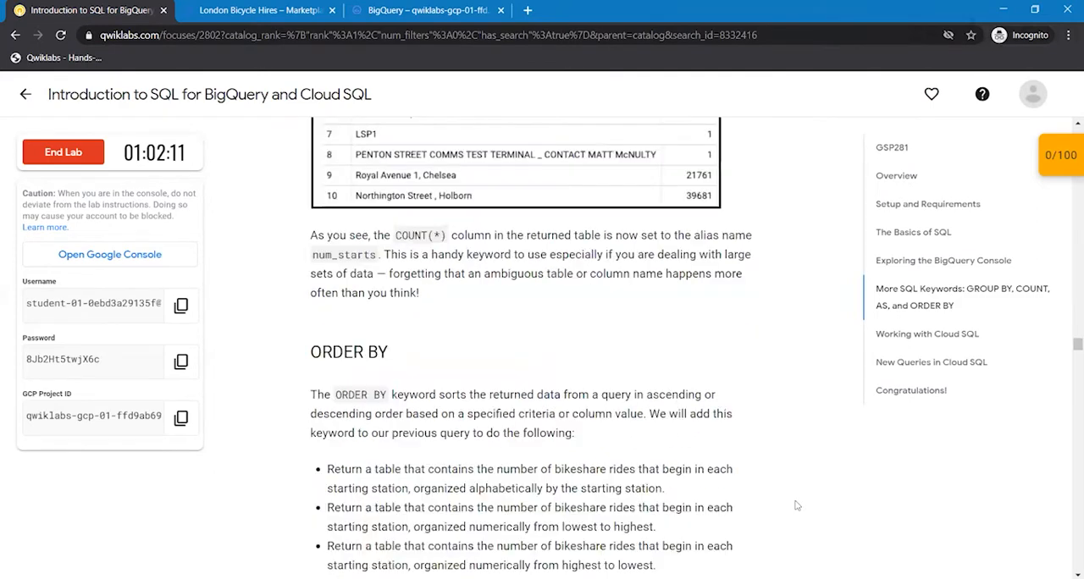
scroll(796, 506, up, 1)
scroll(797, 506, up, 2)
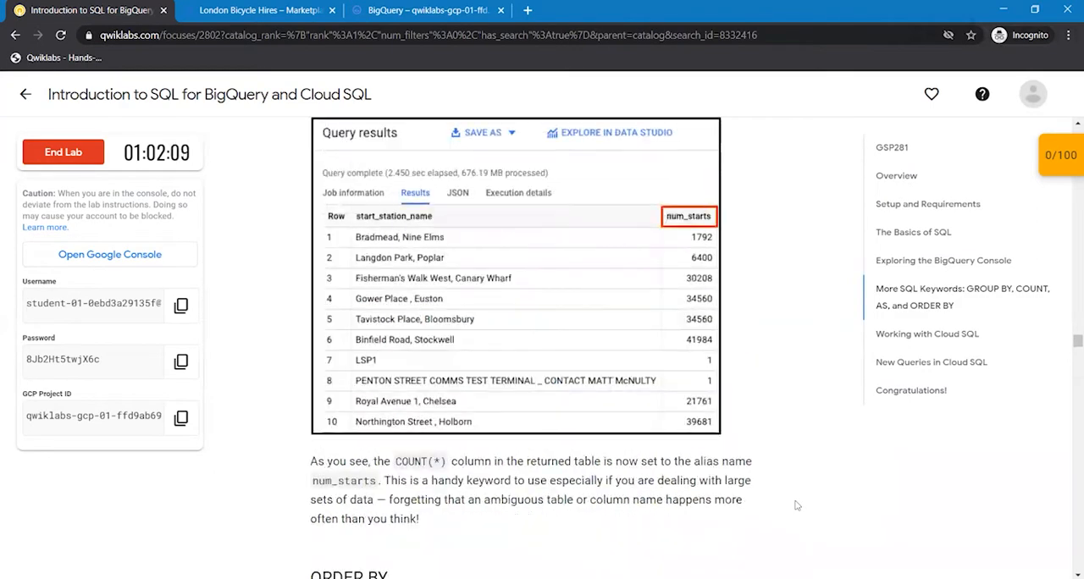
scroll(796, 506, down, 1)
scroll(797, 506, down, 3)
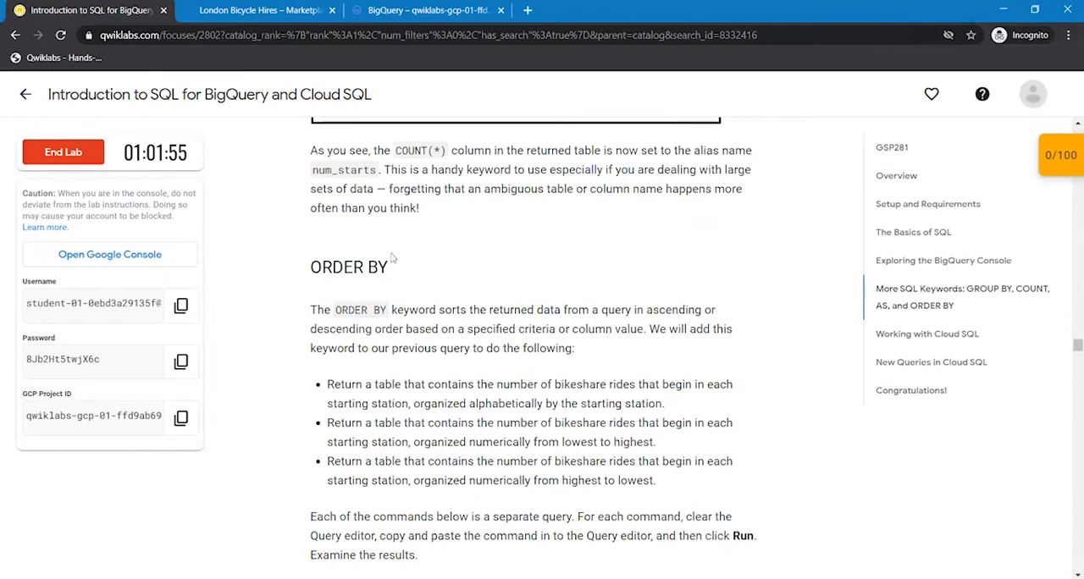
scroll(393, 257, down, 3)
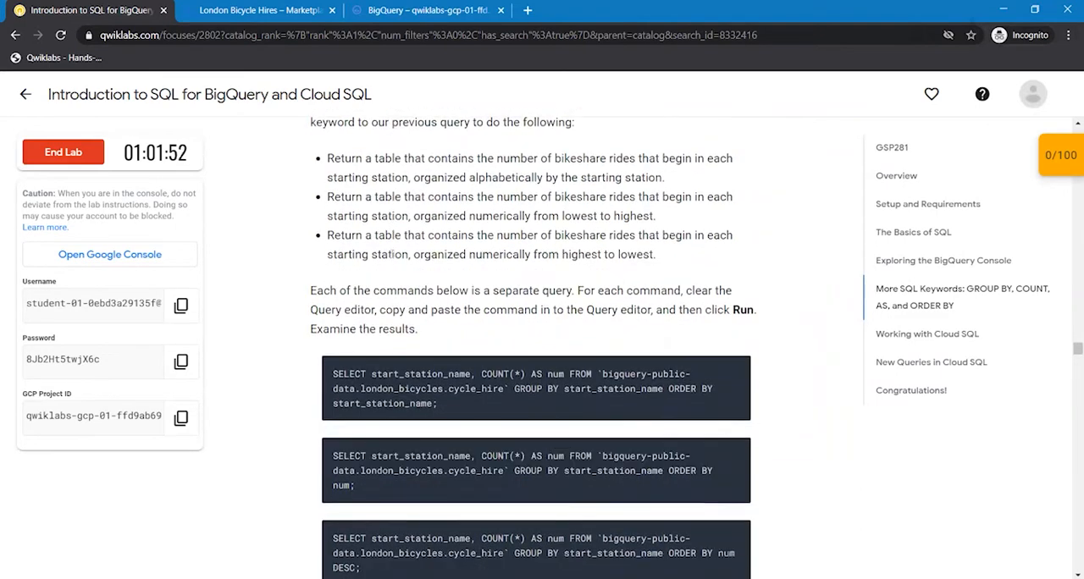
click(734, 370)
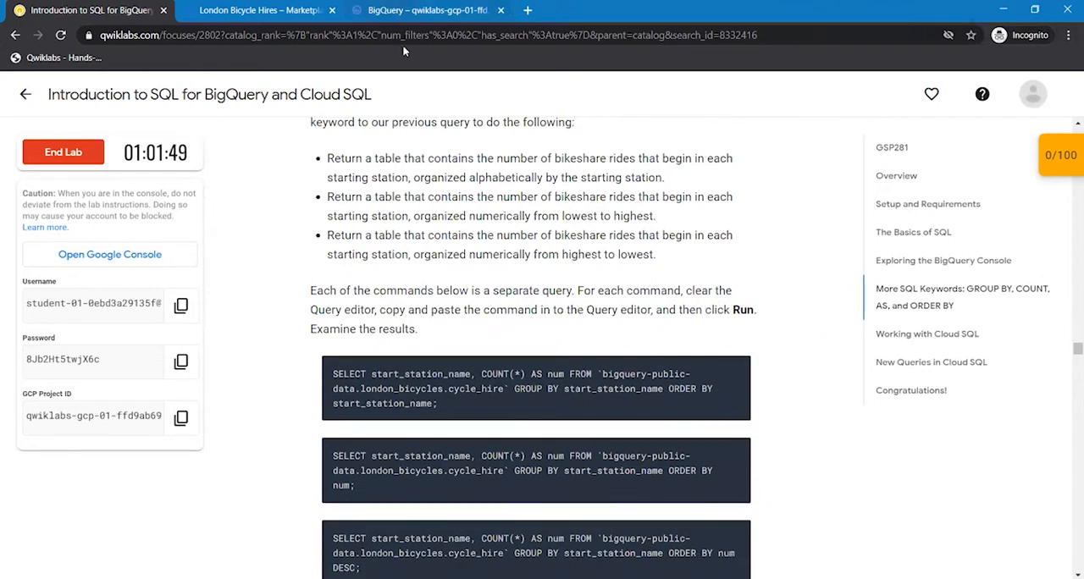
- Run SELECT start_station_name, COUNT(*) AS num FROM `bigquery-public-data.london_bicycles.cycle_hire` GROUP BY start_station_name ORDER BY start_station_name; as a new query in BigQuery
click(416, 11)
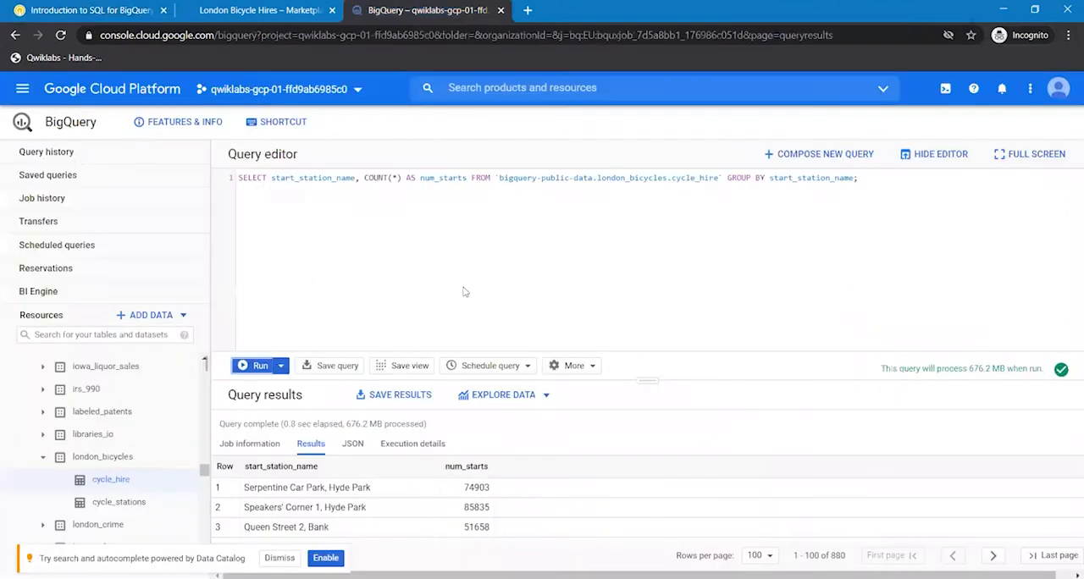
click(813, 157)
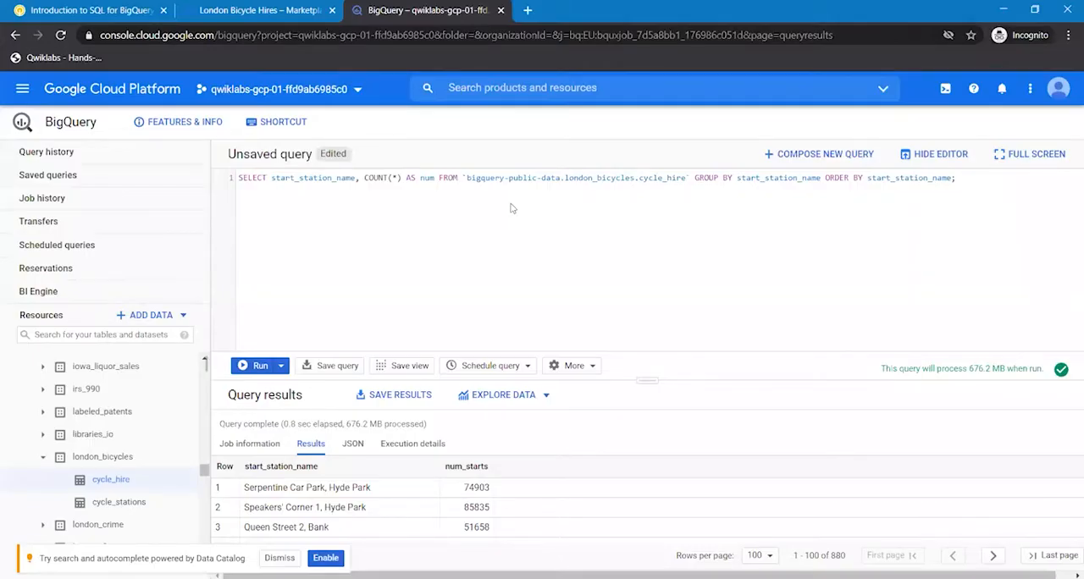
click(253, 366)
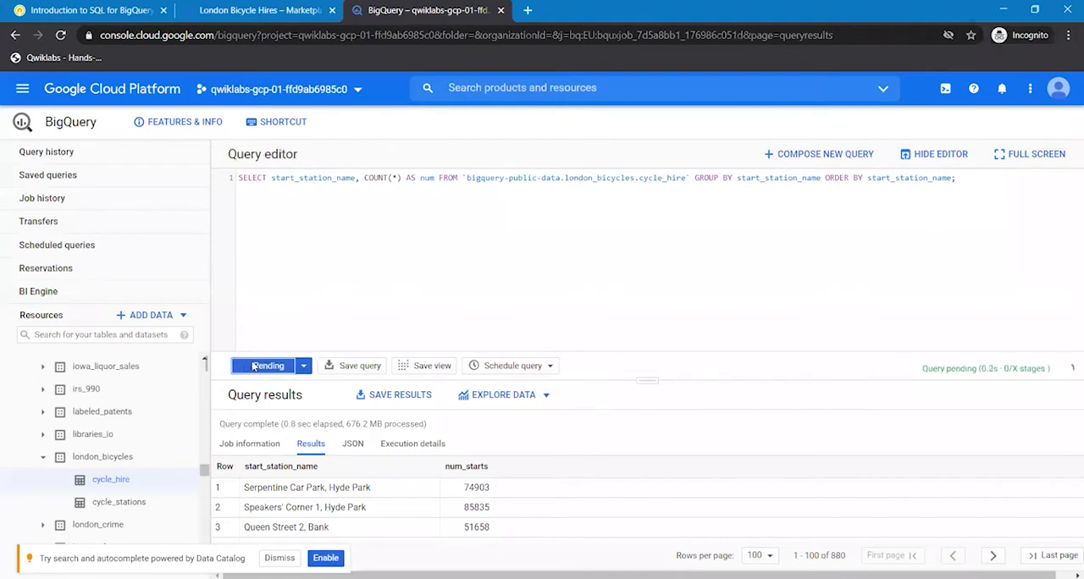
- Copy the lab's SELECT start_station_name, COUNT(*) AS num FROM `bigquery-public-data.london_bicycles.cycle_hire` GROUP BY start_station_name ORDER BY num; statement into a new BigQuery query and run it
click(102, 9)
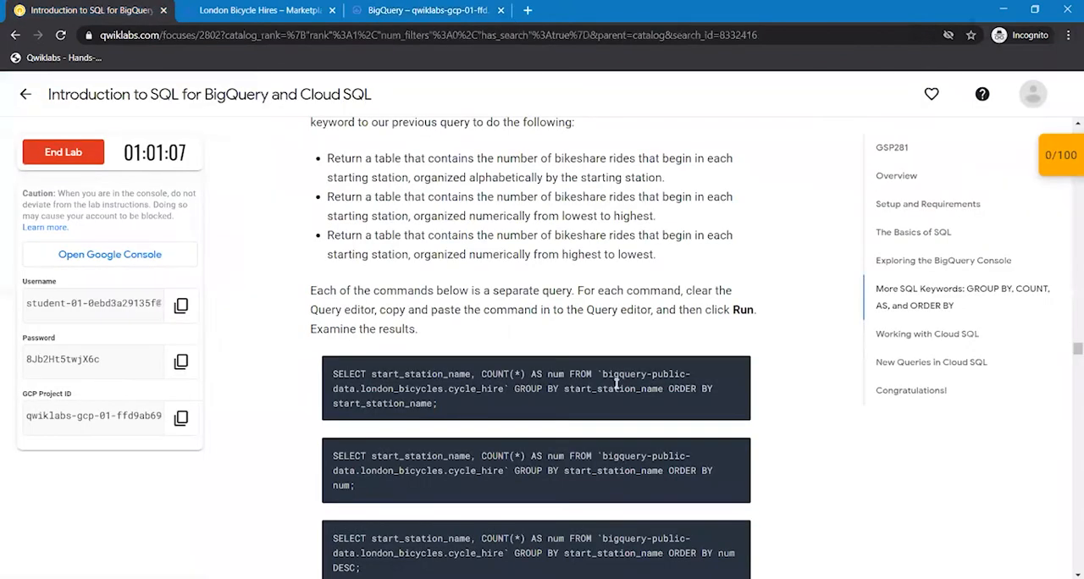
click(736, 454)
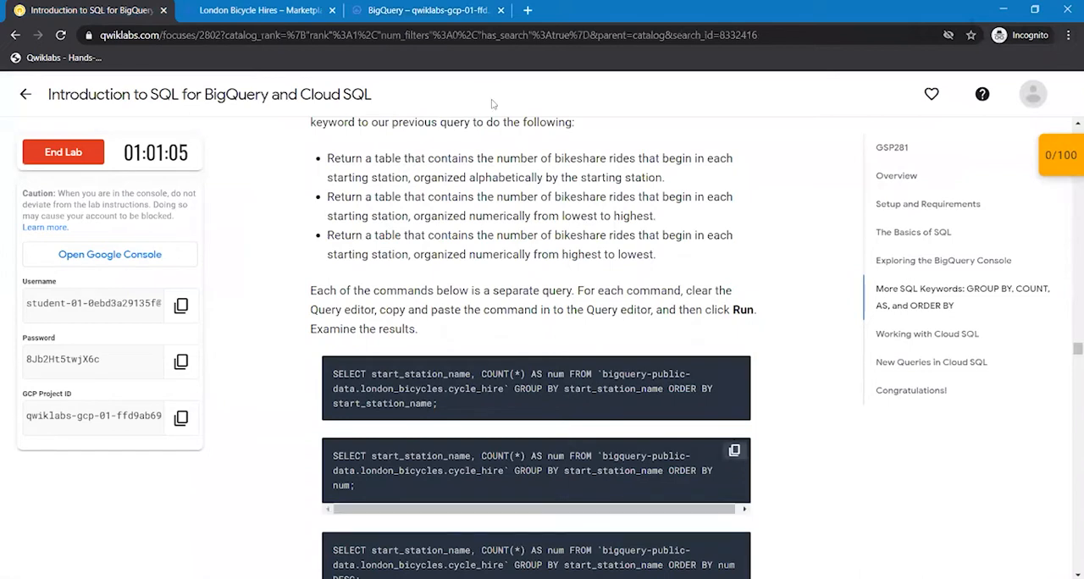
click(427, 9)
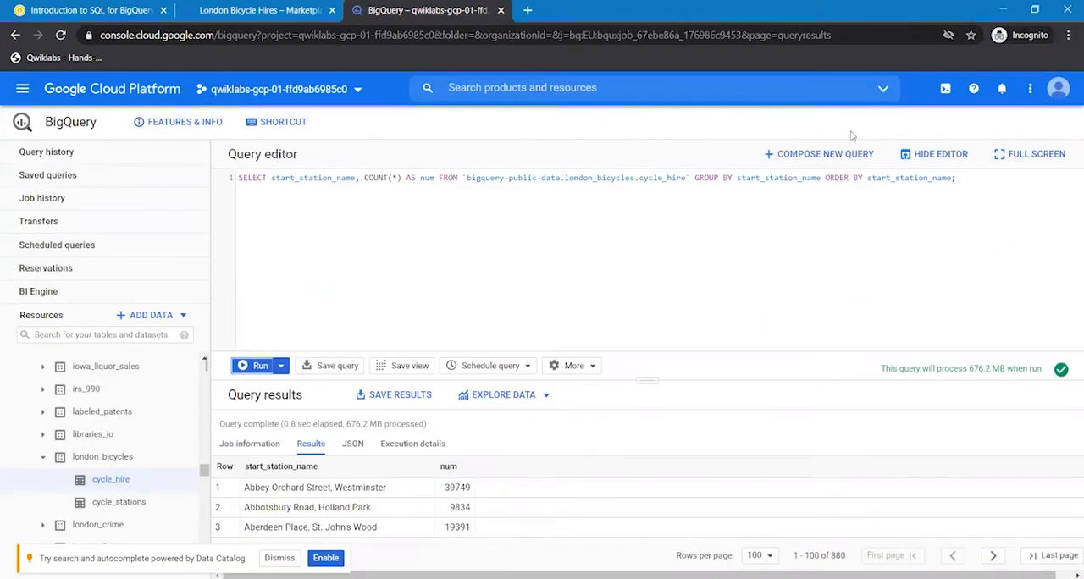
click(826, 155)
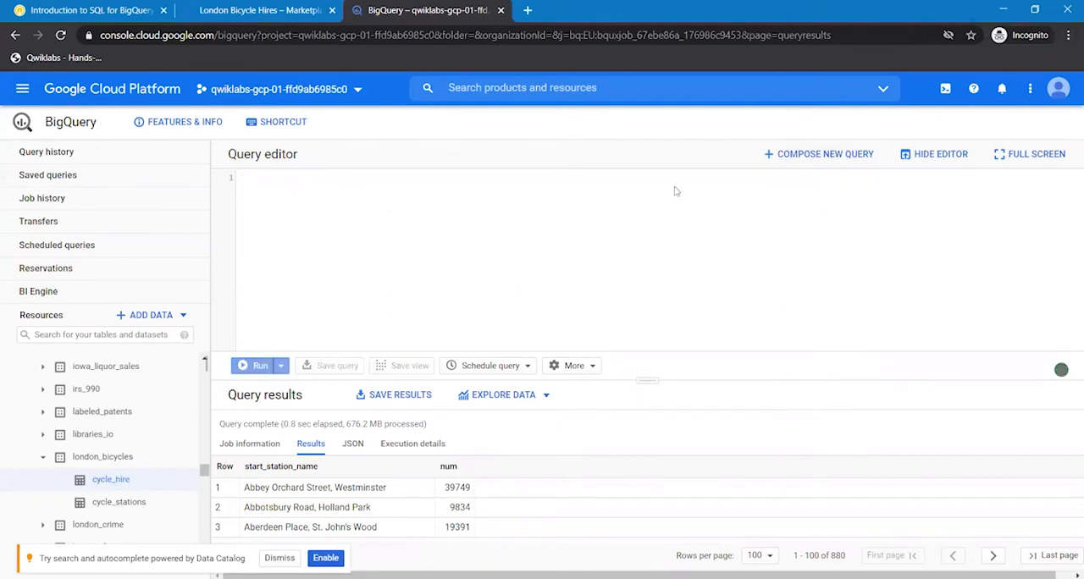
key(ctrl+v)
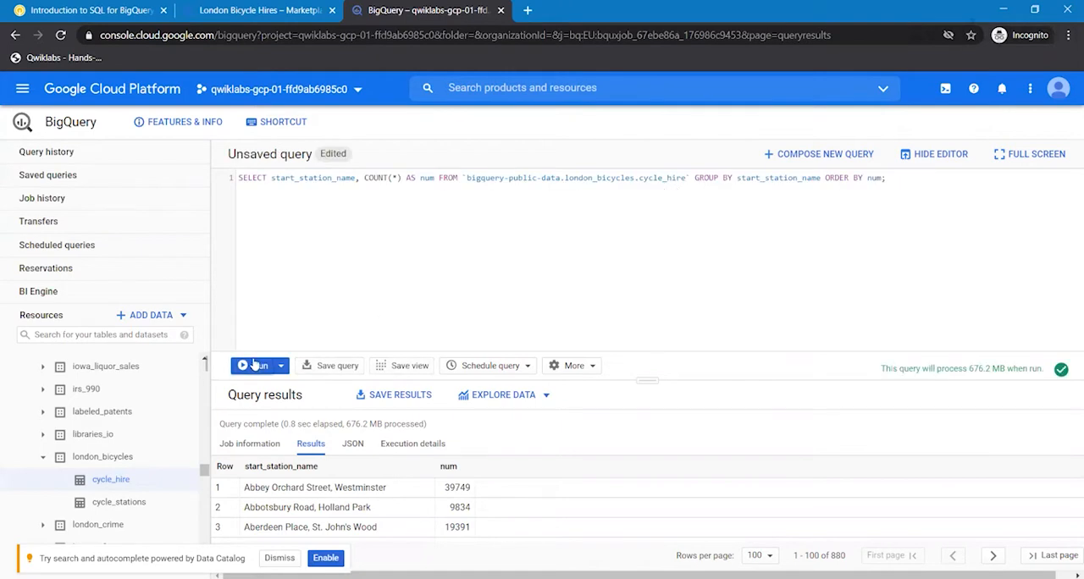
click(254, 363)
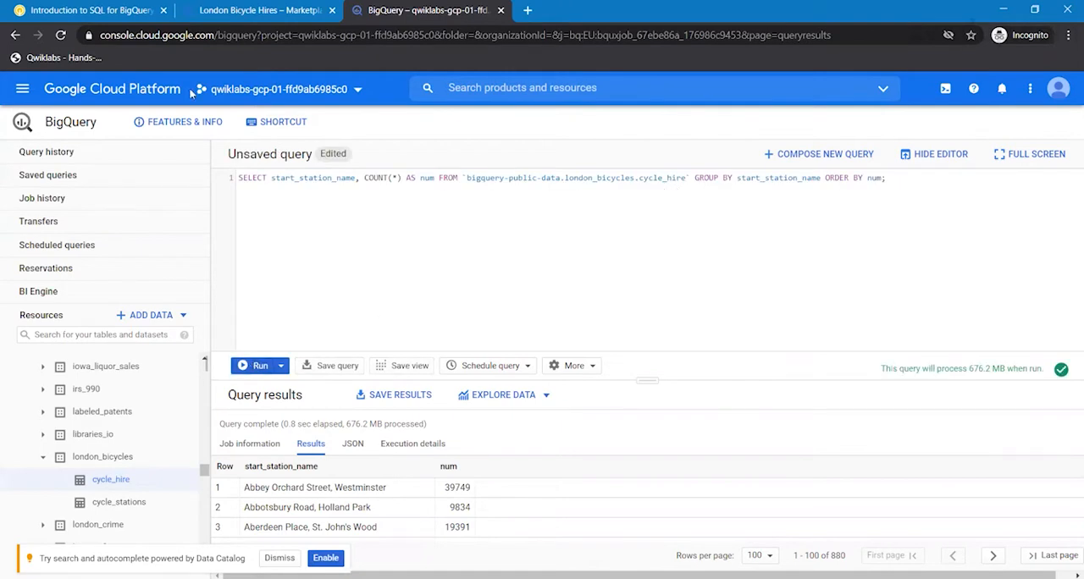
- Return to the lab instructions and copy the third ORDER BY query, which ends in ORDER BY num DESC
click(93, 10)
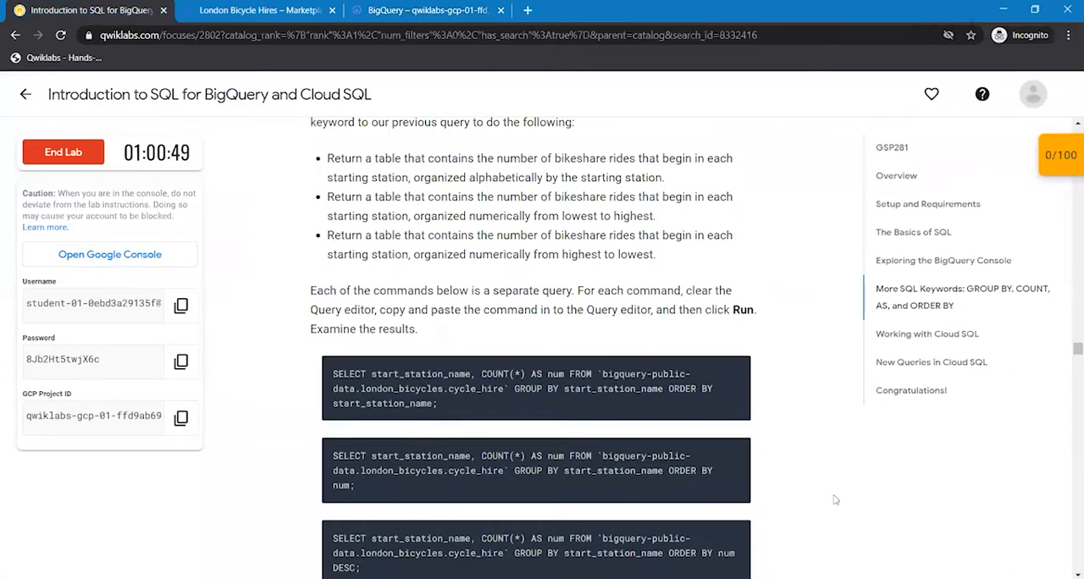
scroll(834, 499, down, 1)
scroll(834, 500, down, 4)
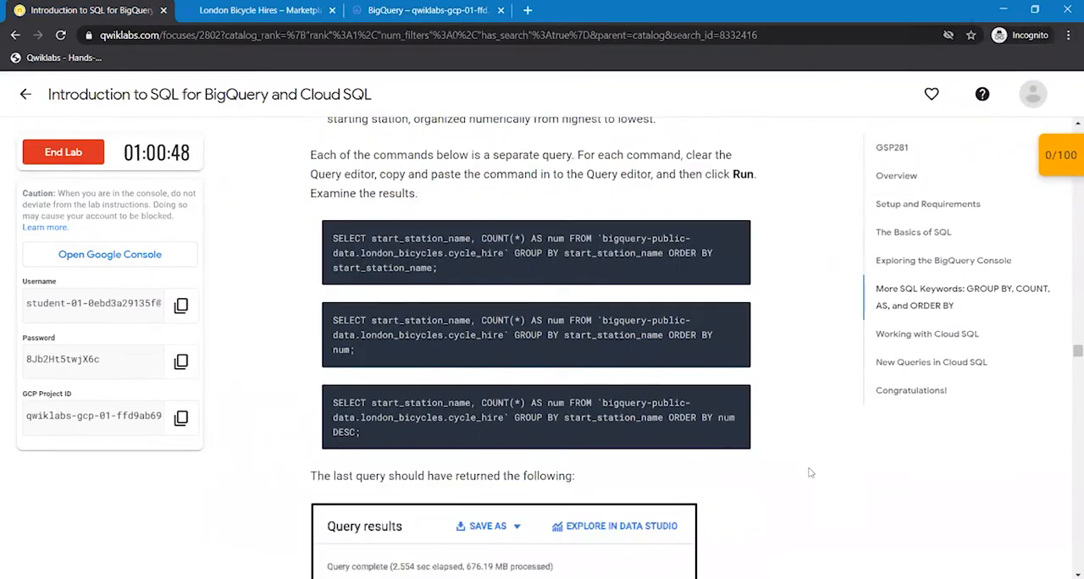
scroll(812, 473, down, 1)
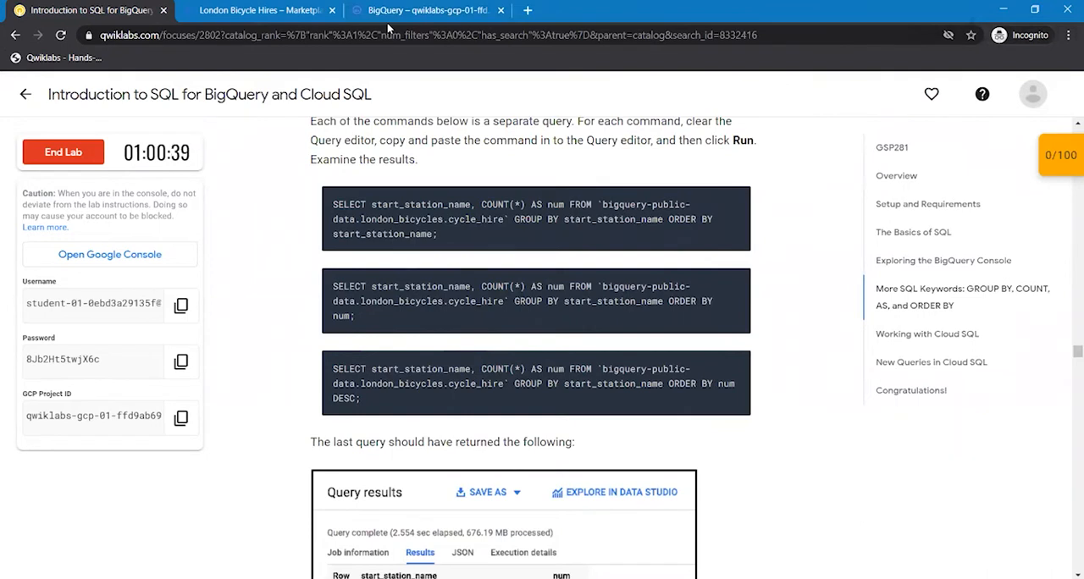
- Run SELECT start_station_name, COUNT(*) AS num FROM `bigquery-public-data.london_bicycles.cycle_hire` GROUP BY start_station_name ORDER BY num DESC; as a new query in BigQuery
click(410, 10)
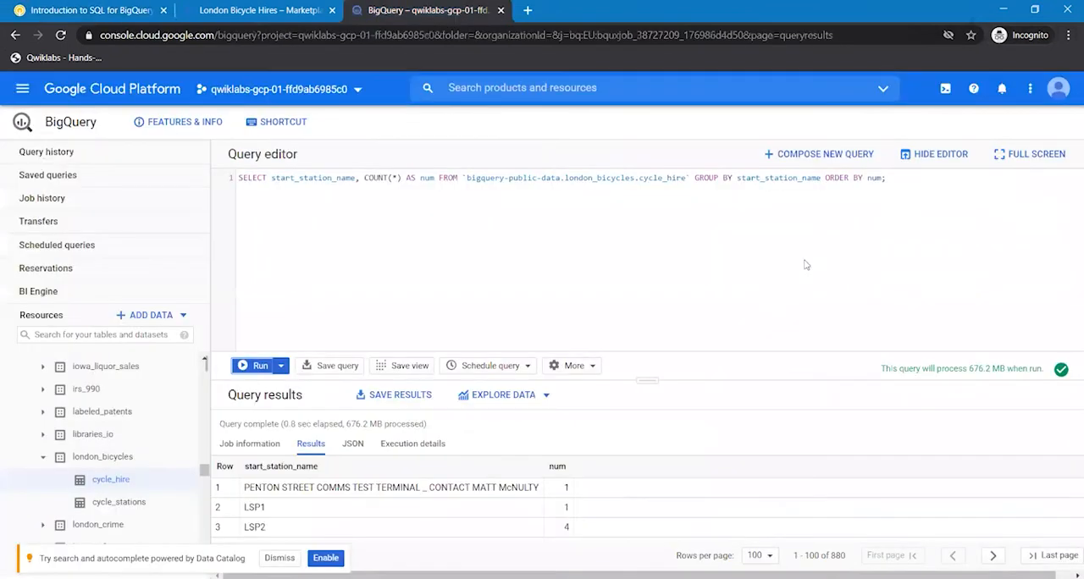
click(783, 163)
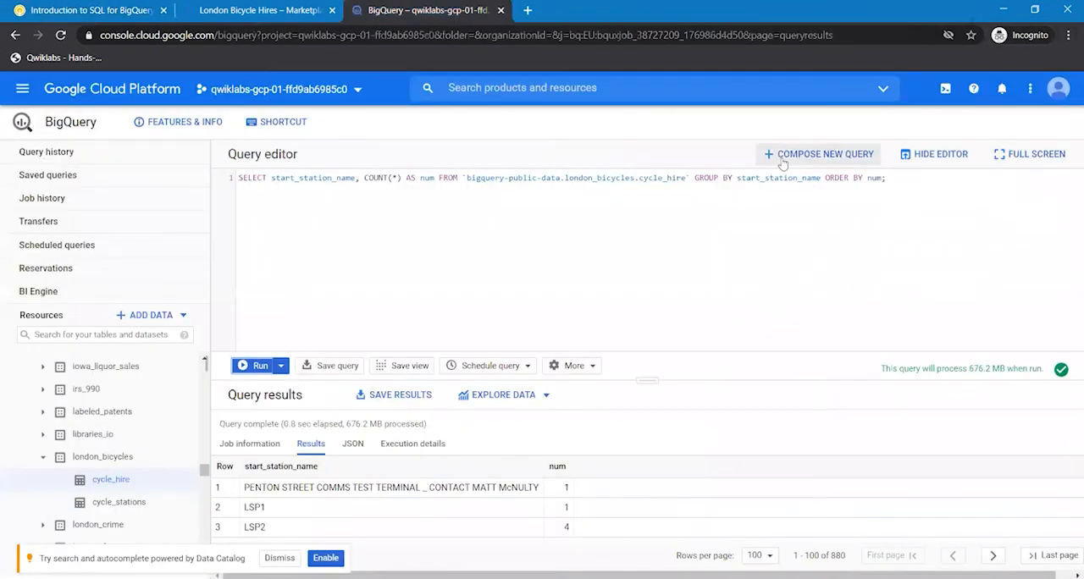
click(533, 227)
key(ctrl+v)
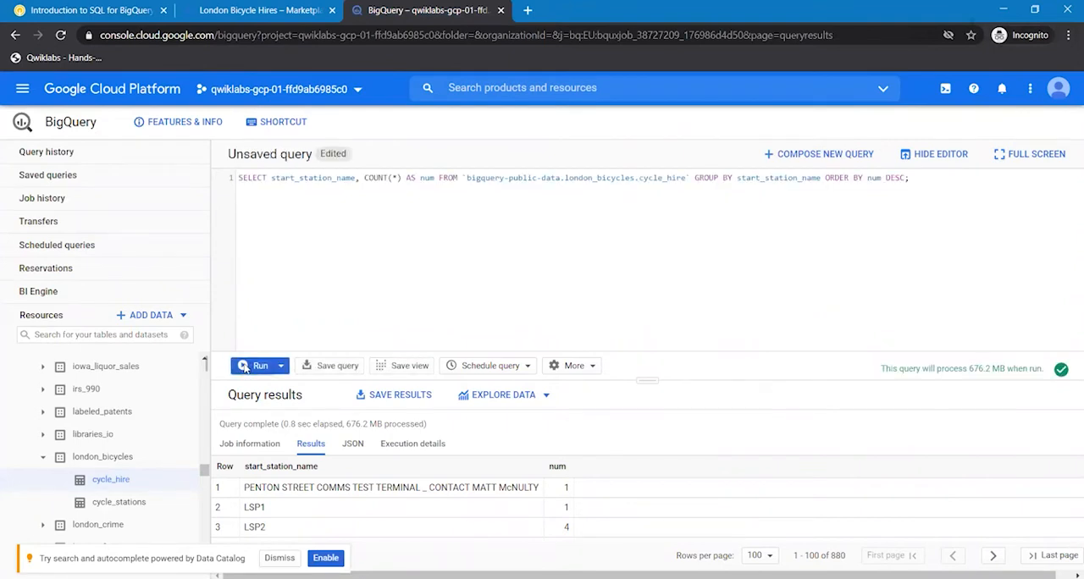
click(255, 366)
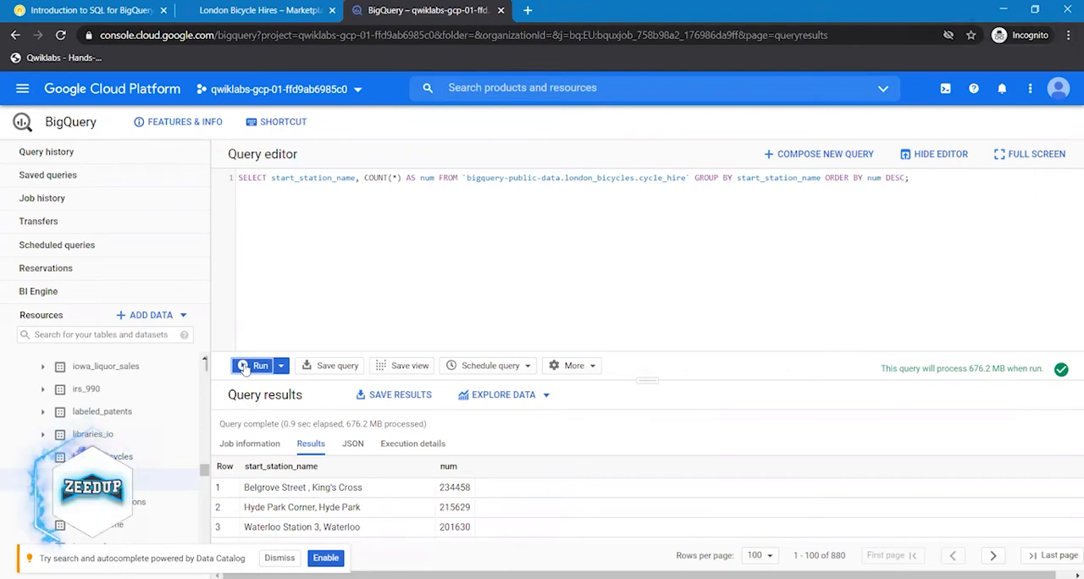
click(245, 367)
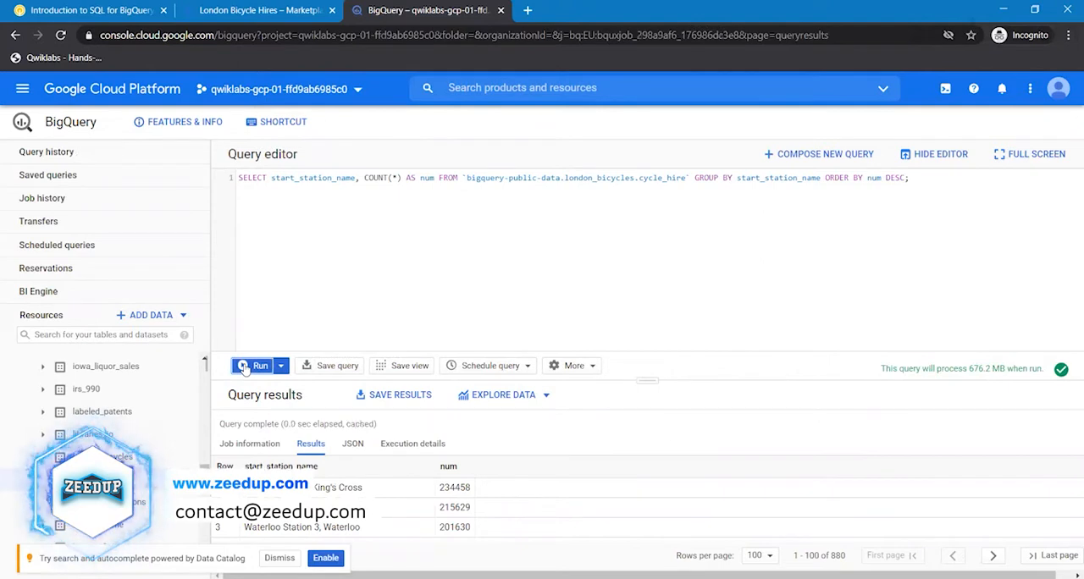
- Save the descending query's results as CSV to Google Drive and dismiss the notification
click(400, 400)
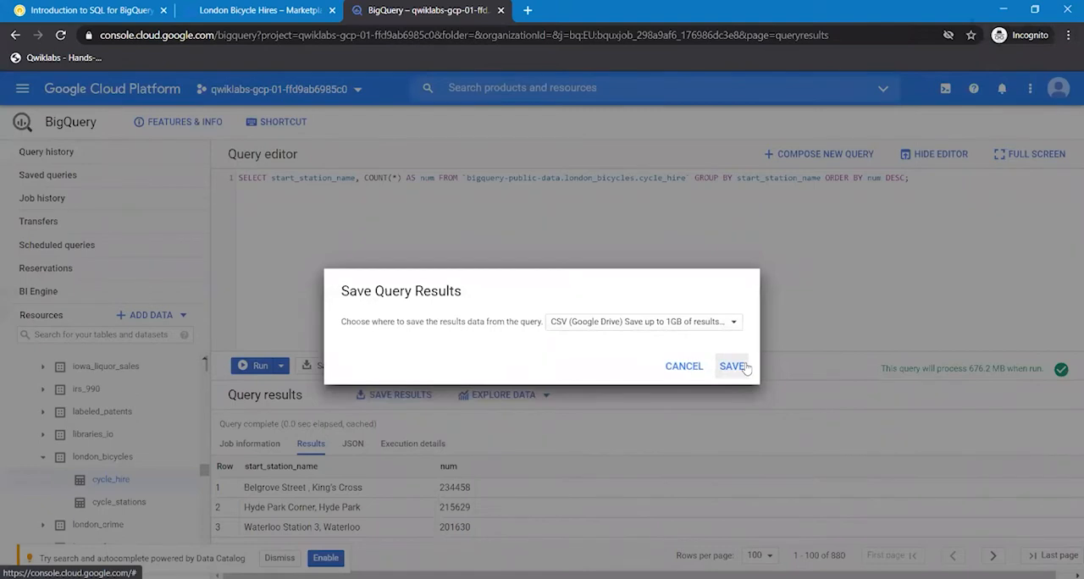
click(733, 366)
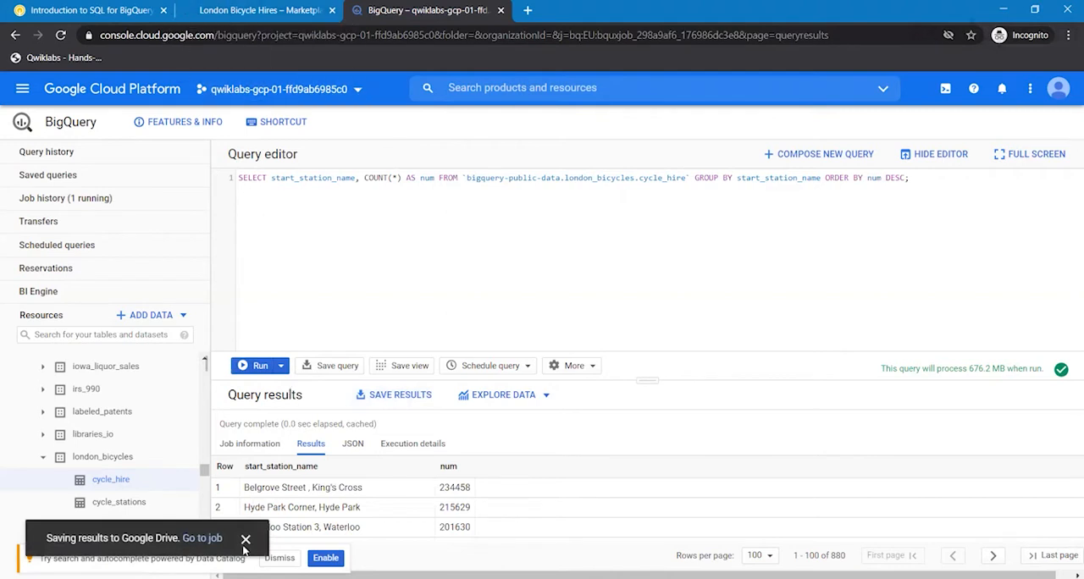
click(245, 541)
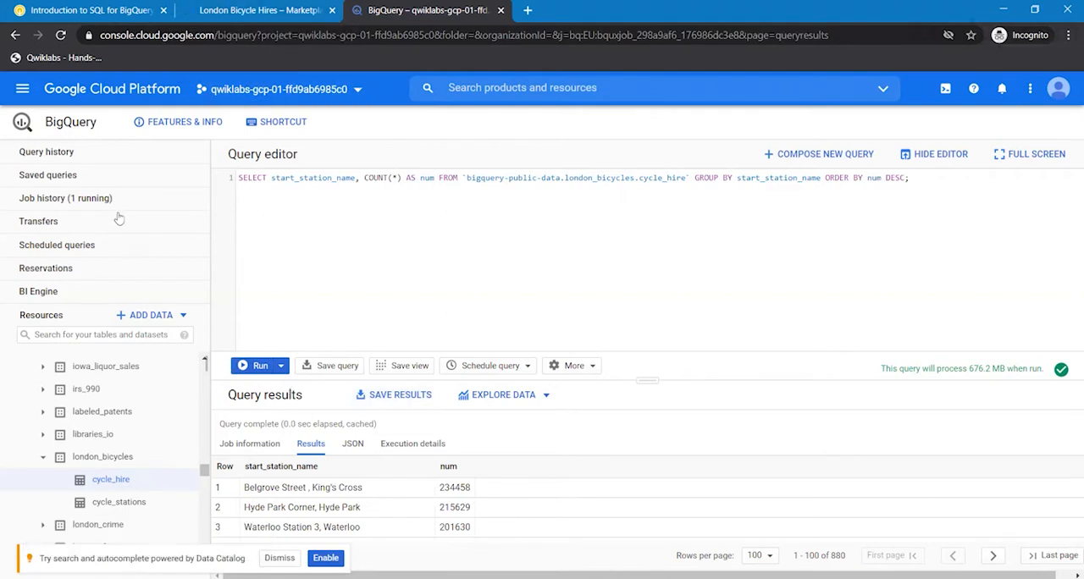
- Review the expected output of the last ORDER BY query in the lab instructions and go on to the Test your understanding questions
click(96, 10)
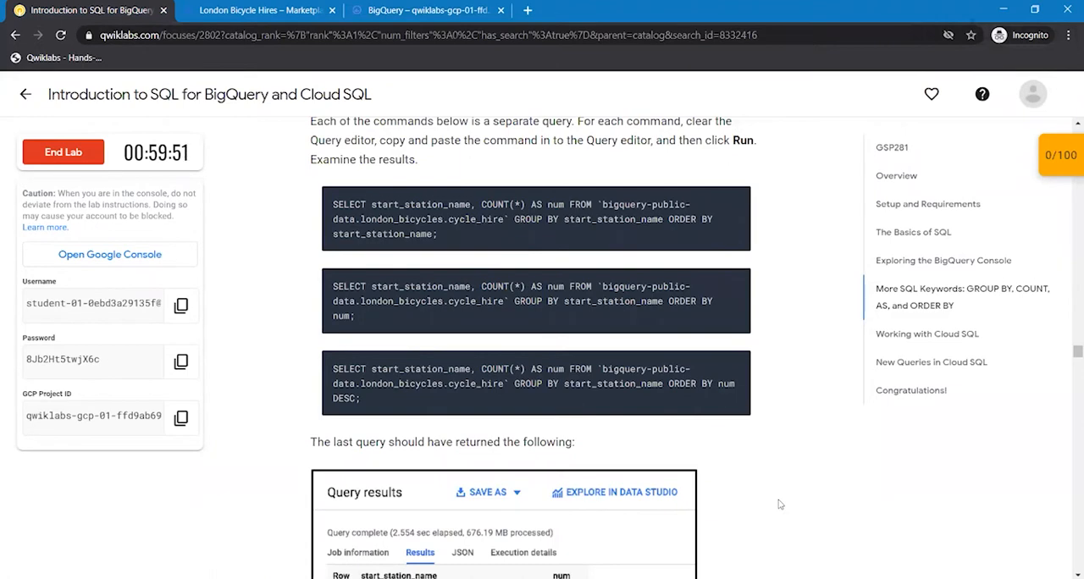
scroll(779, 505, down, 1)
scroll(779, 504, down, 5)
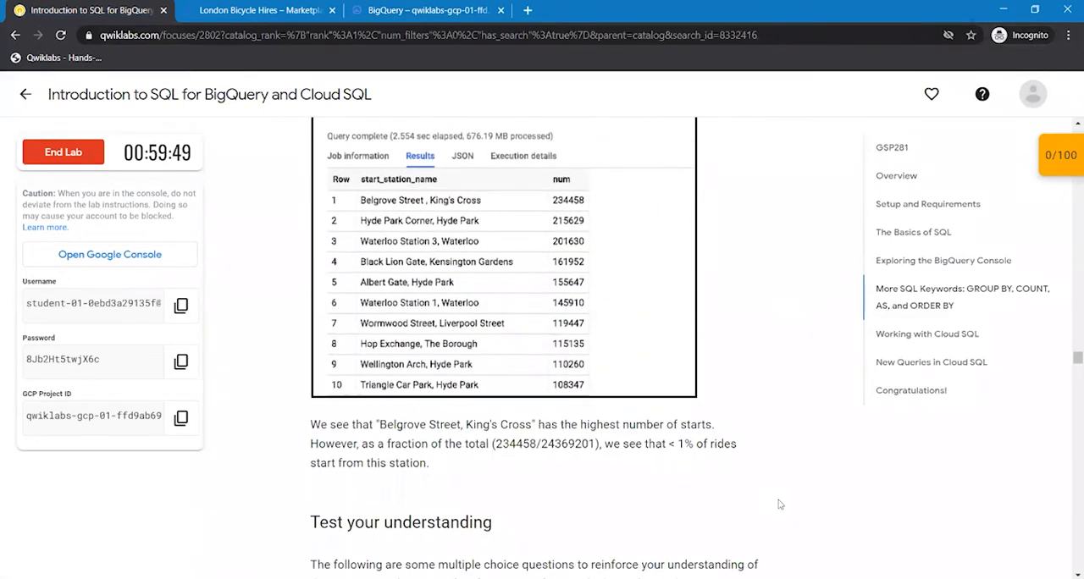
scroll(780, 505, down, 1)
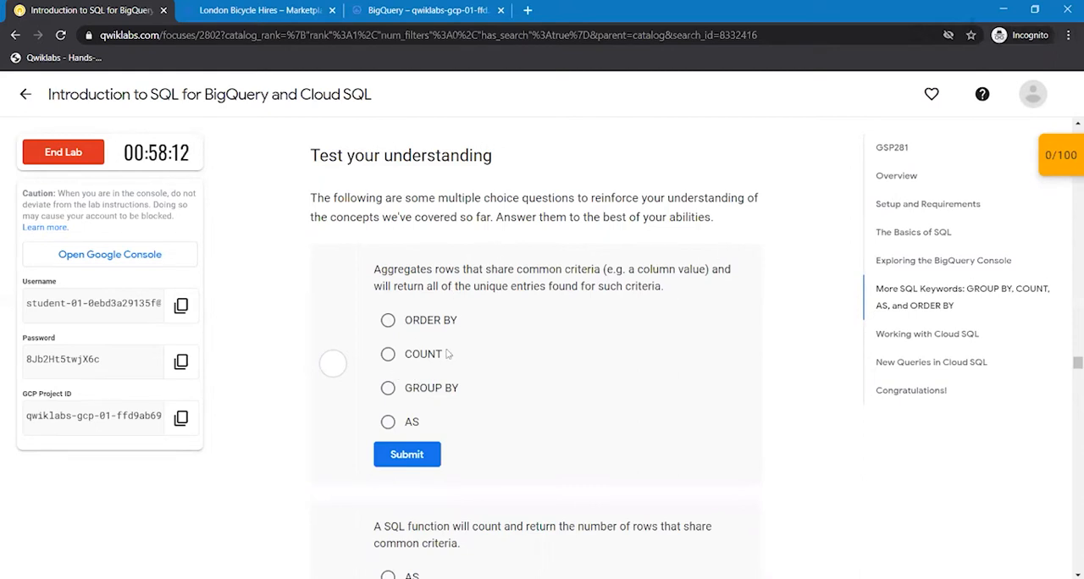
- Answer the quiz question on aggregating rows with GROUP BY and the one on counting rows with COUNT, submitting each answer
click(417, 398)
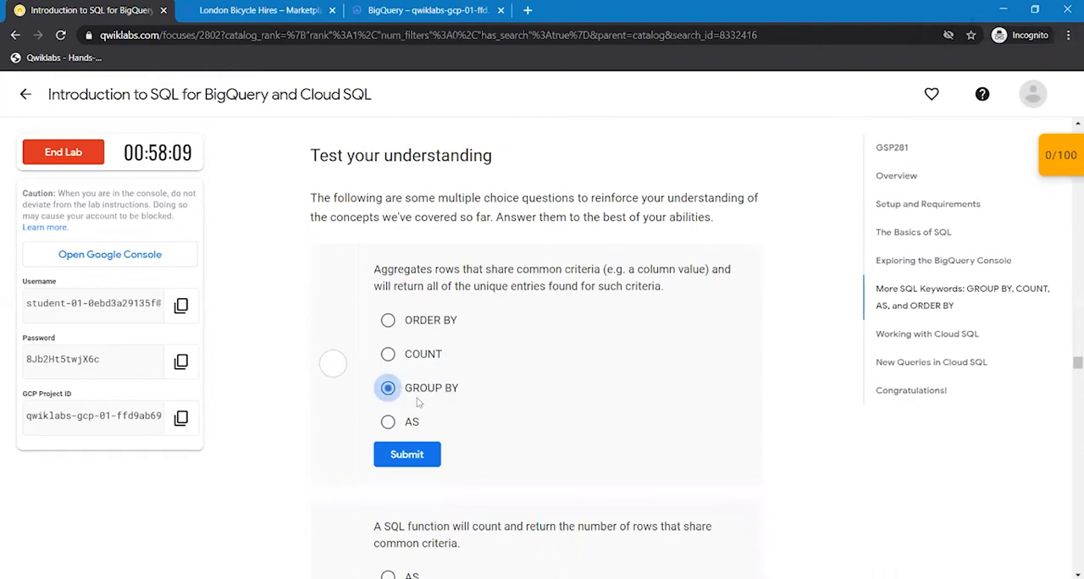
click(411, 456)
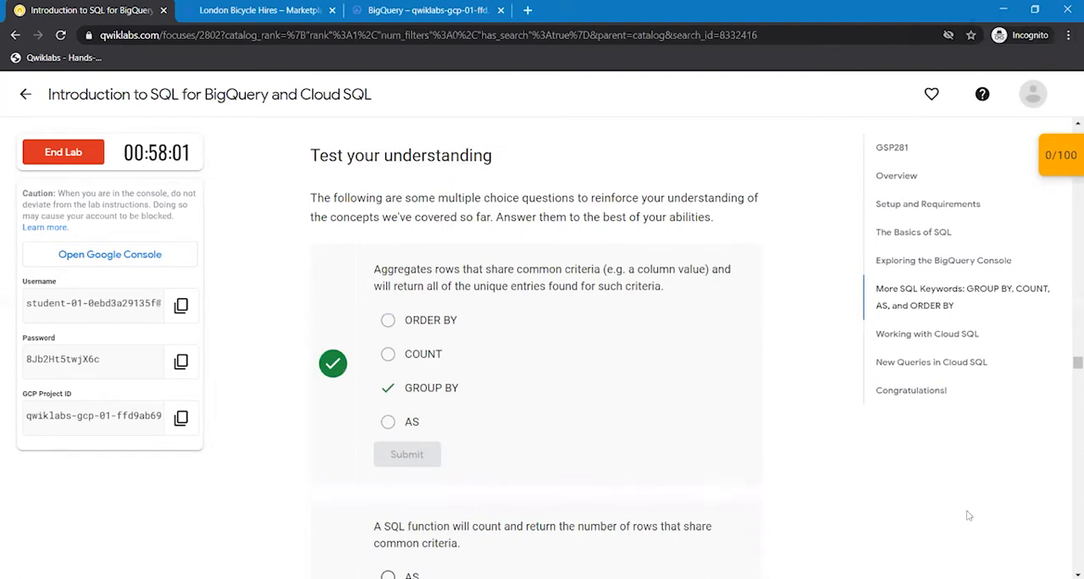
scroll(969, 516, down, 1)
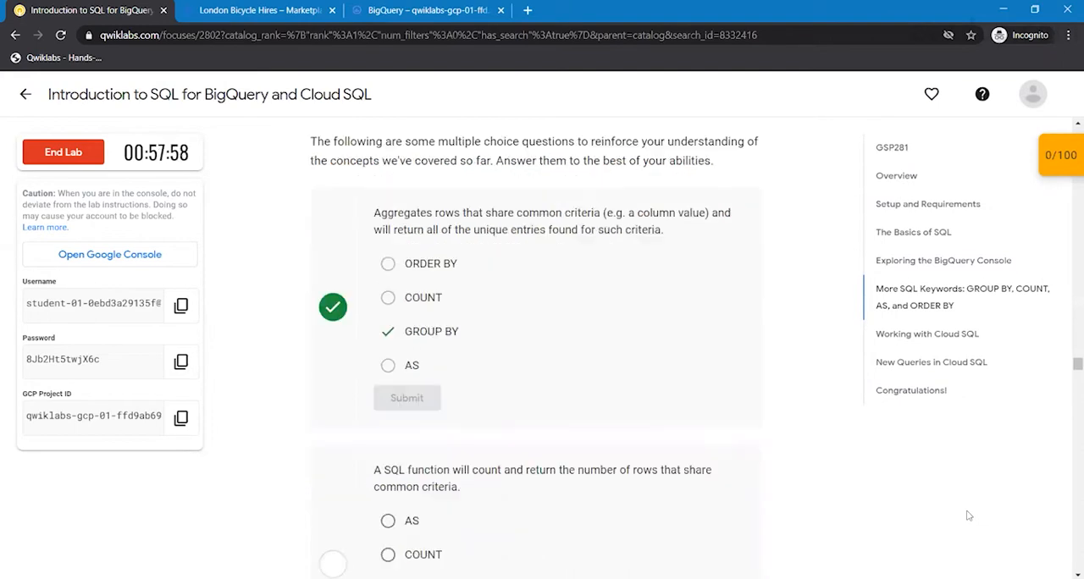
scroll(970, 516, down, 1)
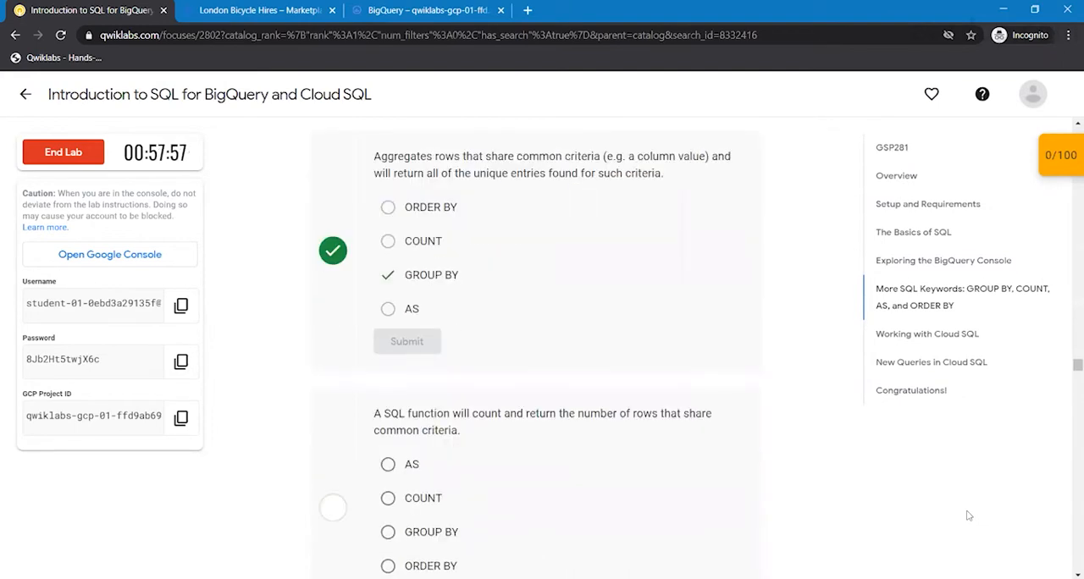
scroll(969, 516, down, 1)
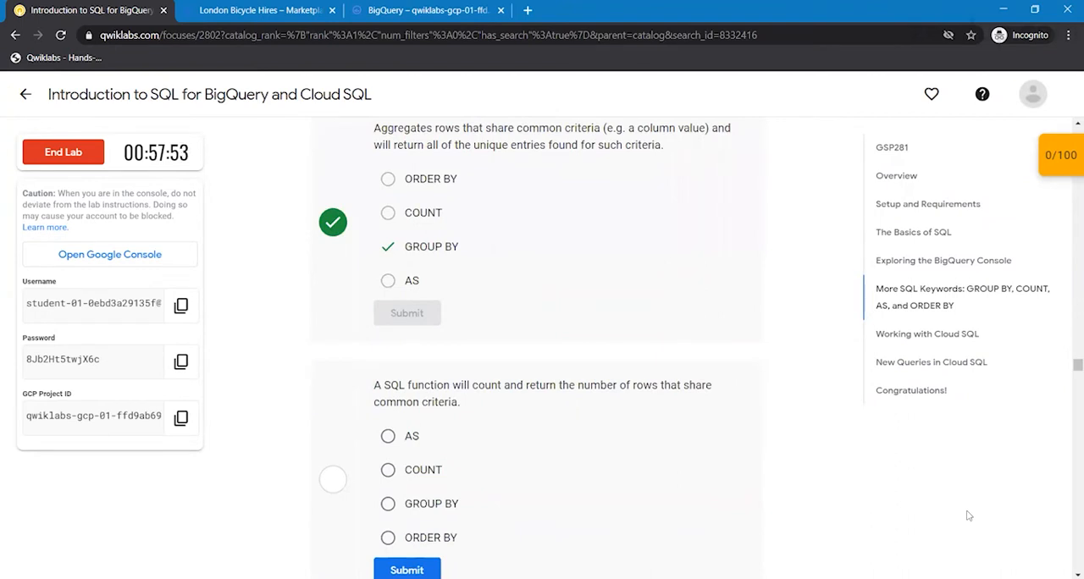
scroll(969, 516, down, 1)
scroll(969, 516, down, 2)
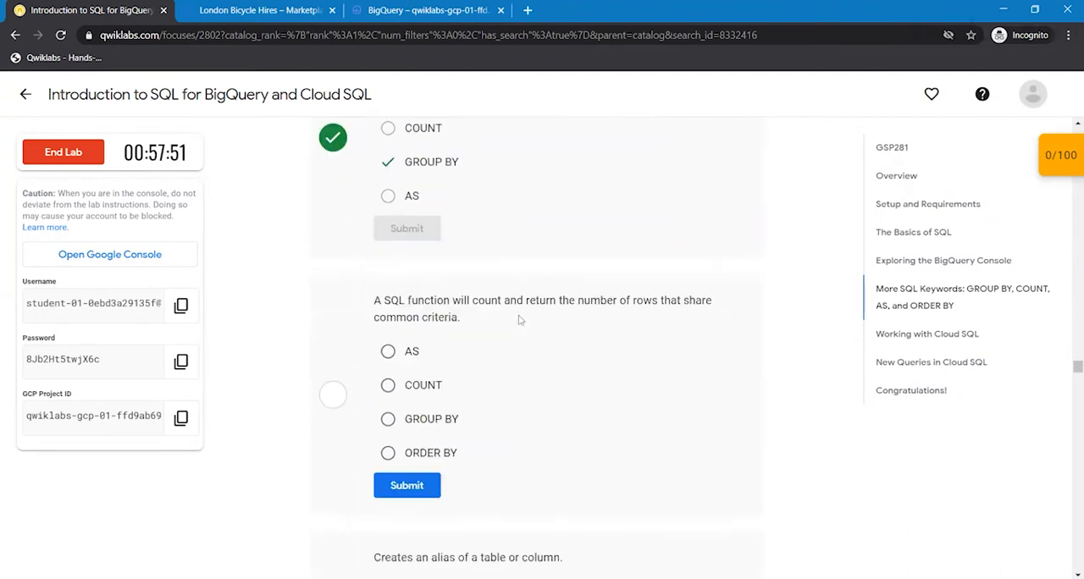
click(412, 391)
click(403, 500)
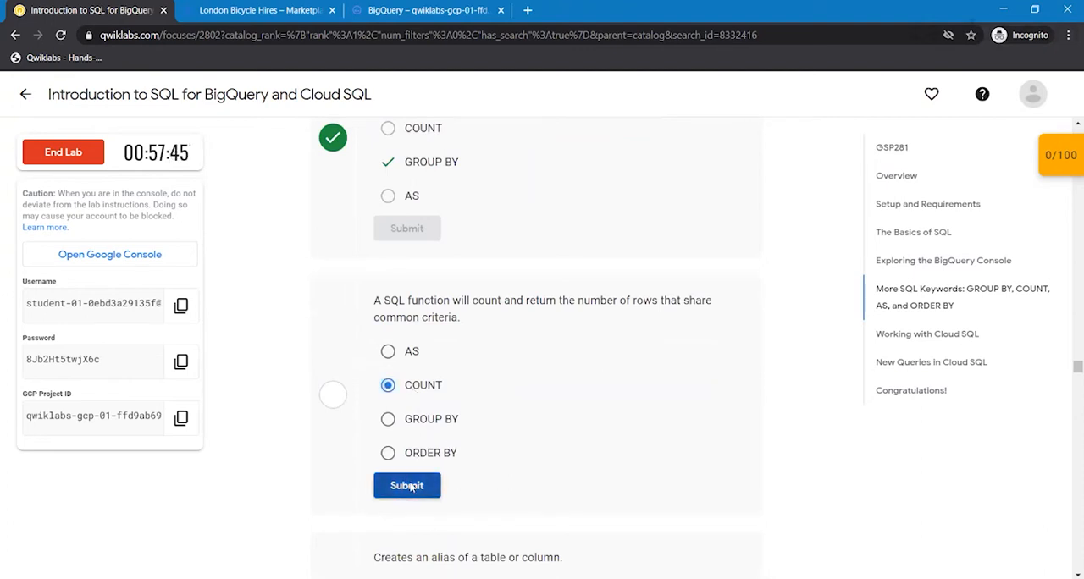
- Answer the quiz question on creating an alias with AS and the one on sorting returned data with ORDER BY, submitting each answer
scroll(837, 507, down, 1)
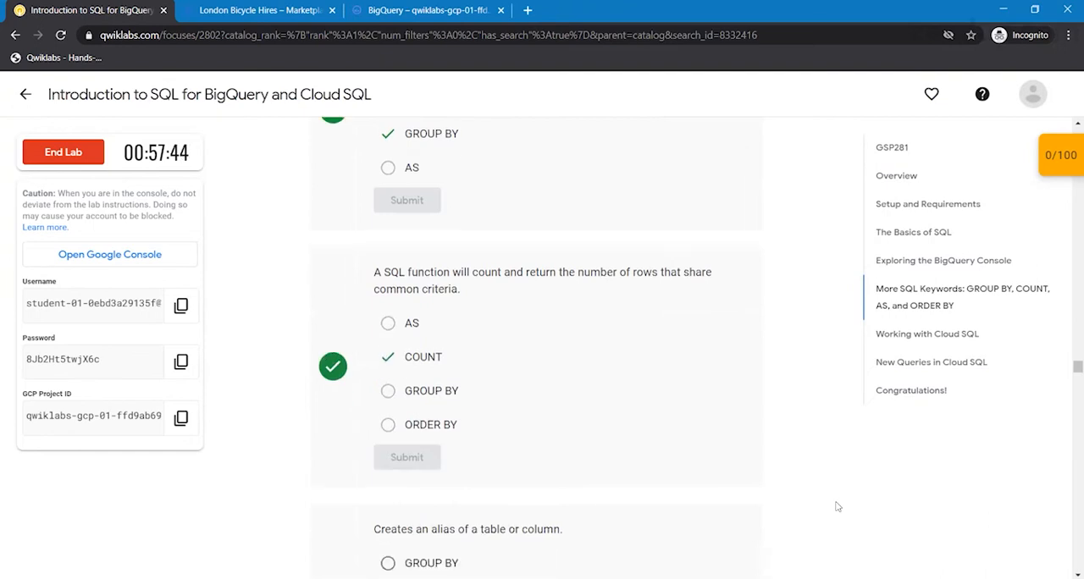
scroll(837, 507, down, 1)
scroll(836, 506, down, 1)
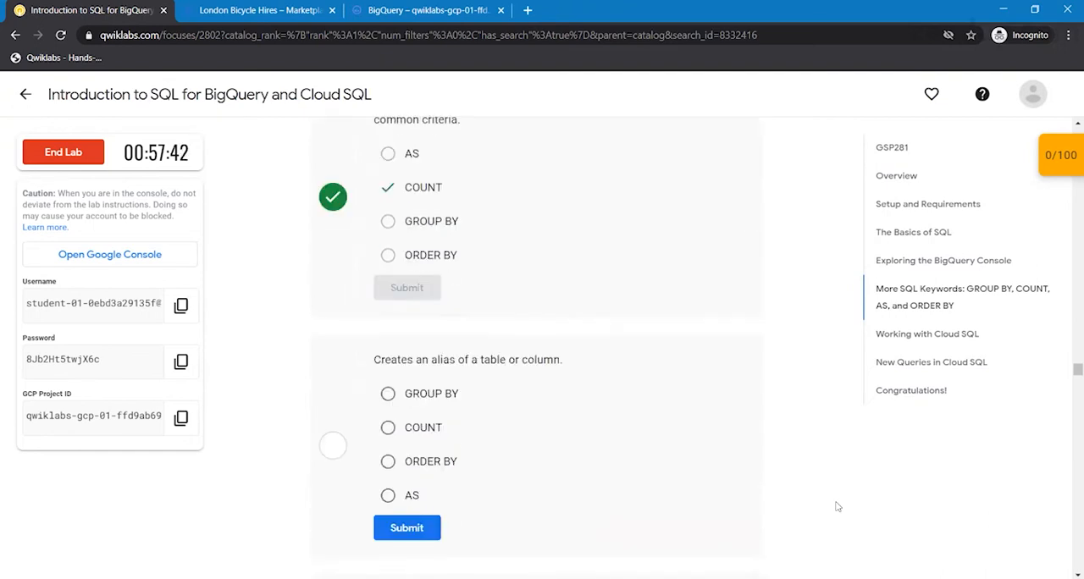
click(410, 503)
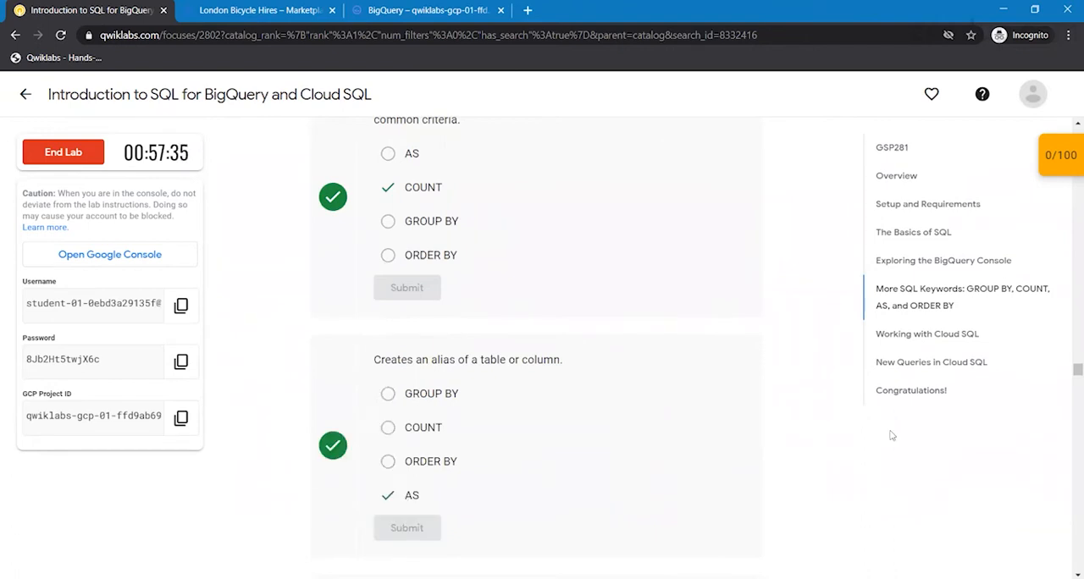
scroll(892, 435, down, 1)
scroll(891, 436, down, 2)
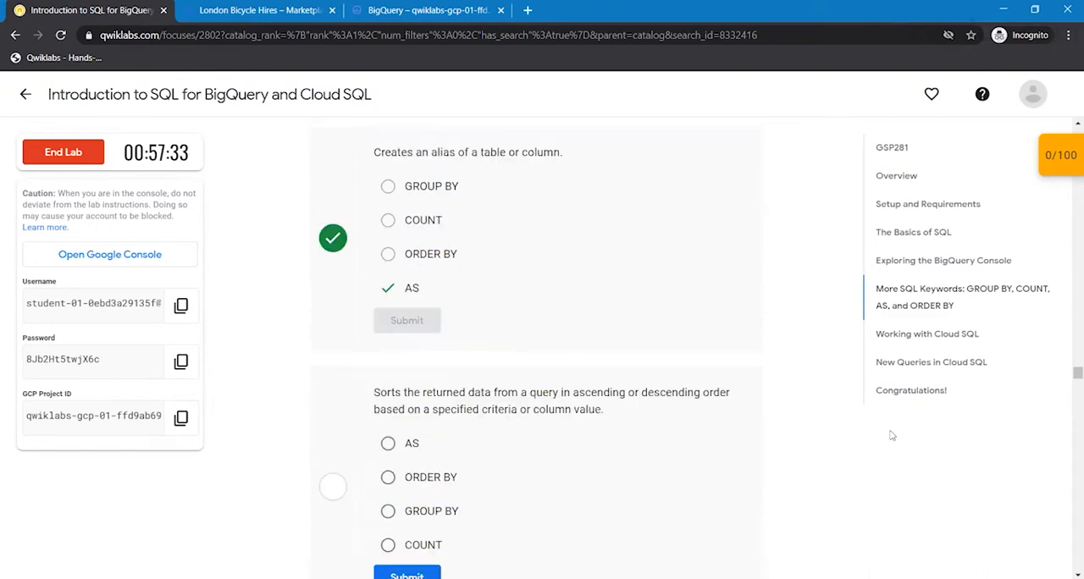
scroll(891, 436, down, 1)
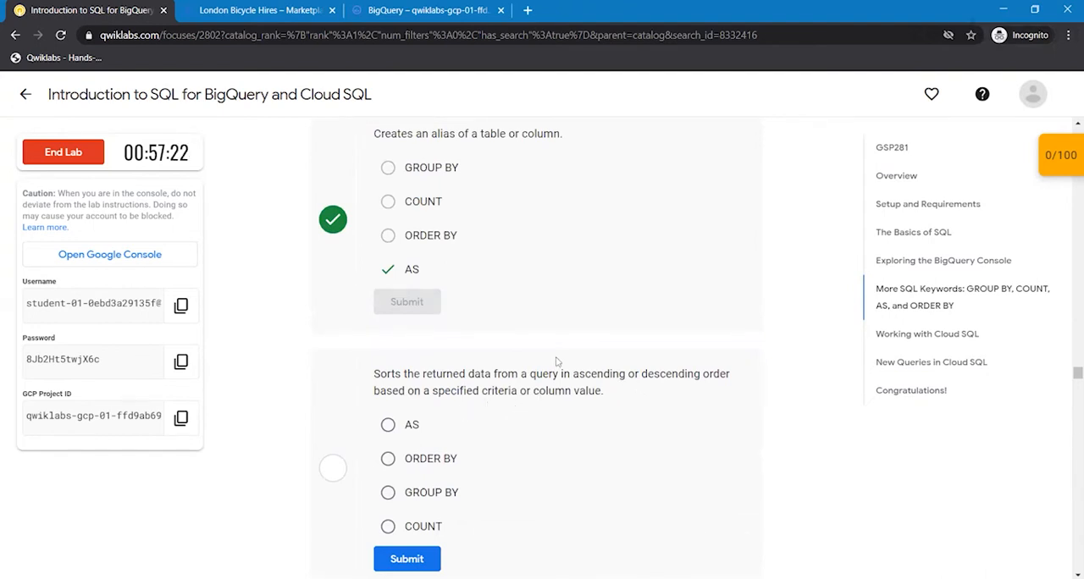
click(388, 458)
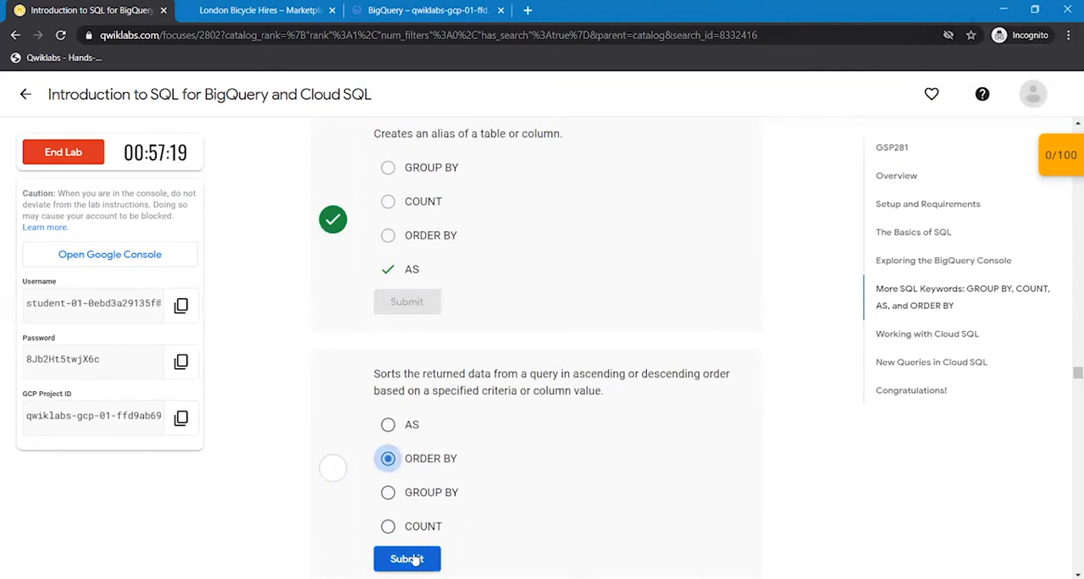
click(415, 558)
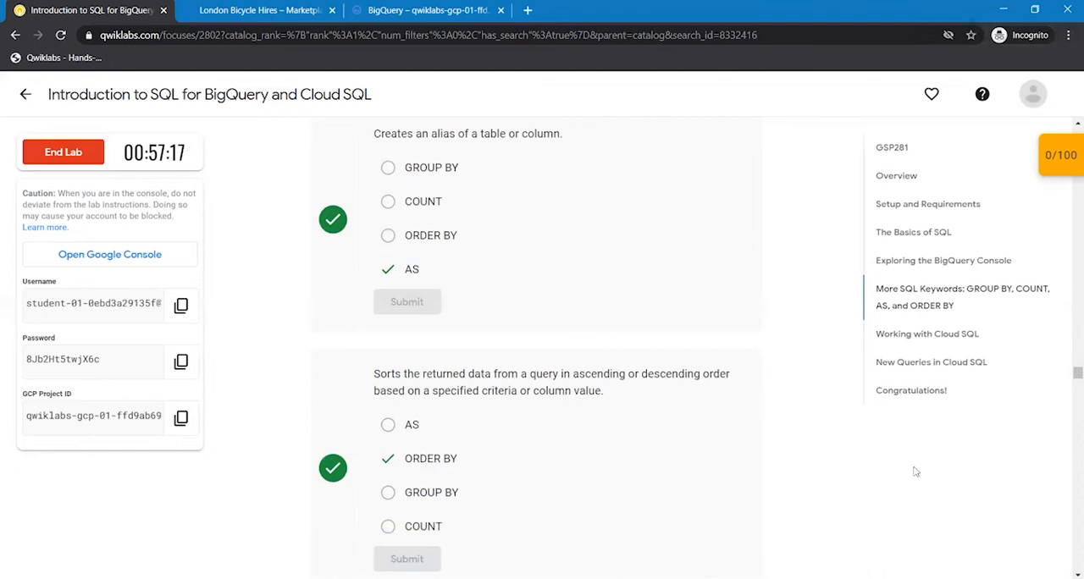
- Go on to Exporting queries as CSV files under Working with Cloud SQL and copy the start_station_name query given there
scroll(915, 471, down, 2)
scroll(915, 471, down, 1)
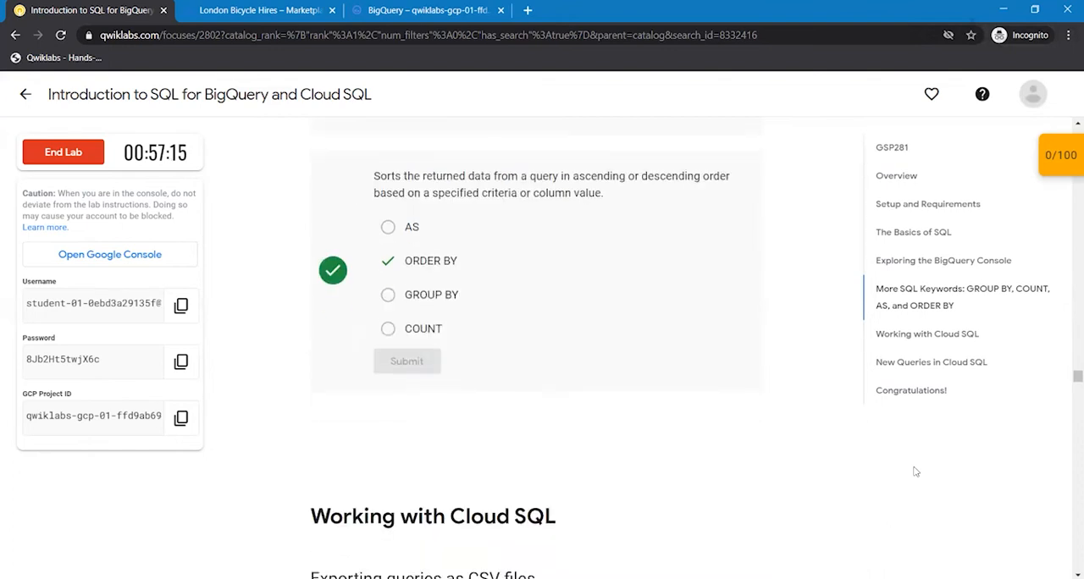
scroll(915, 471, down, 2)
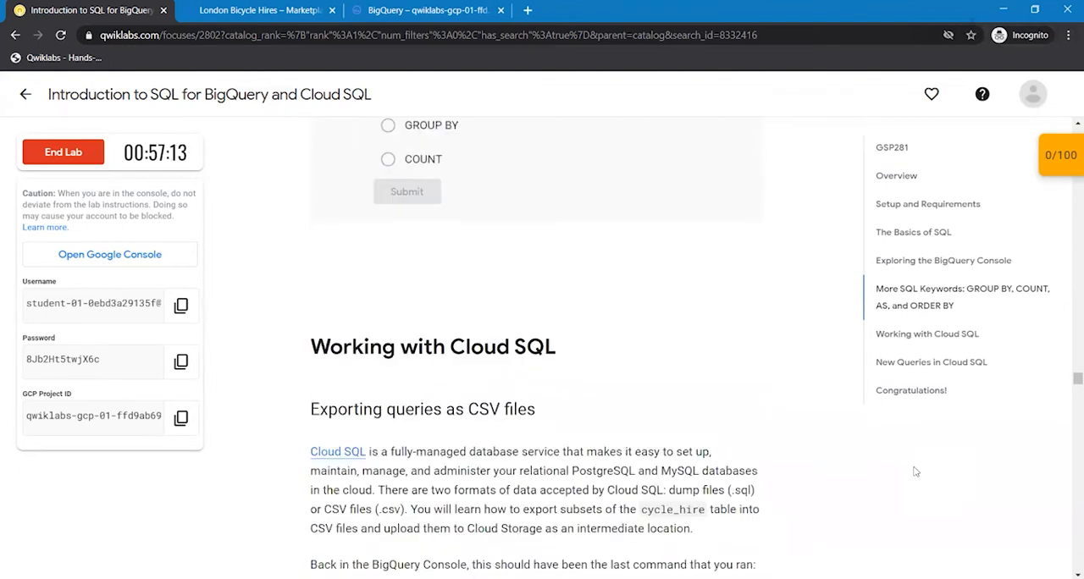
scroll(915, 472, down, 1)
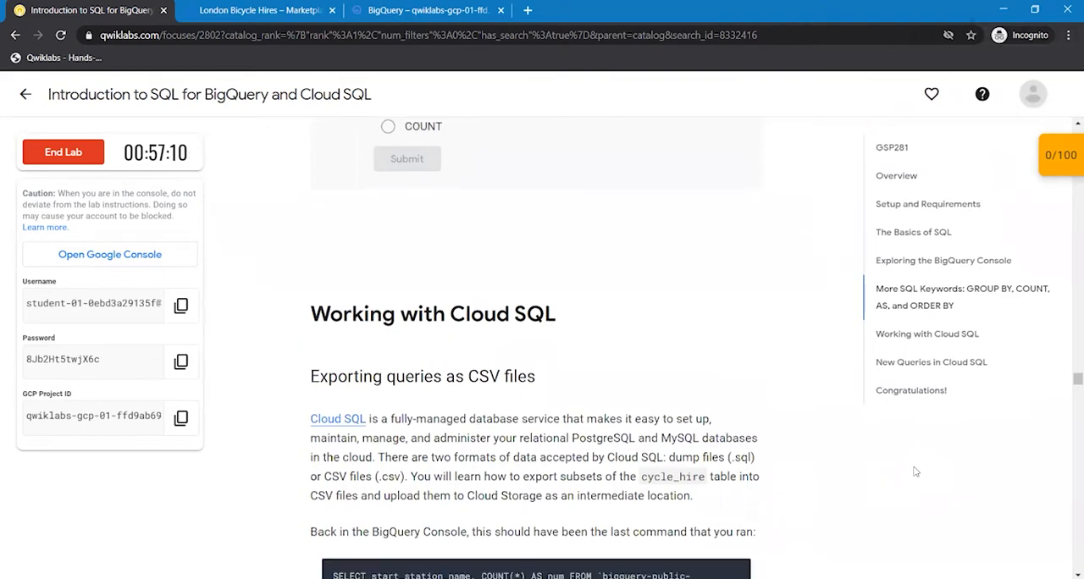
scroll(915, 472, down, 3)
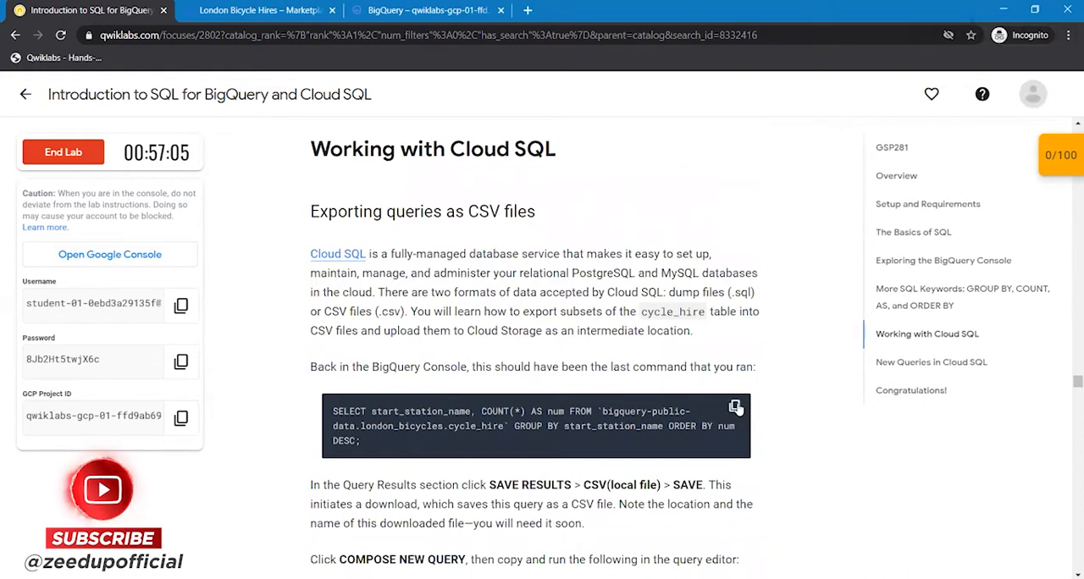
click(738, 407)
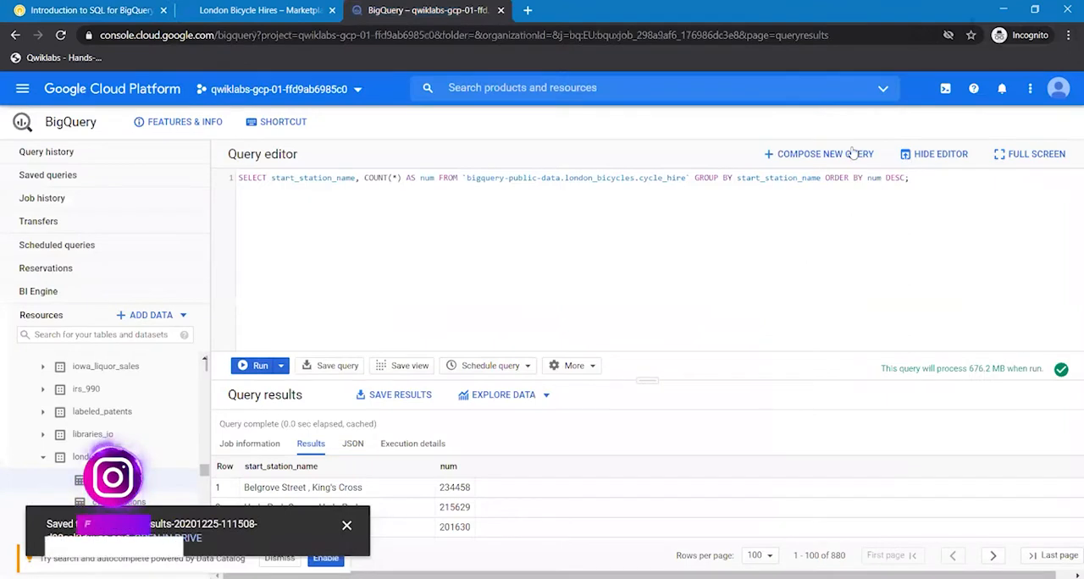
- In BigQuery, rerun SELECT start_station_name, COUNT(*) AS num FROM `bigquery-public-data.london_bicycles.cycle_hire` GROUP BY start_station_name ORDER BY num DESC; as a new query
click(834, 155)
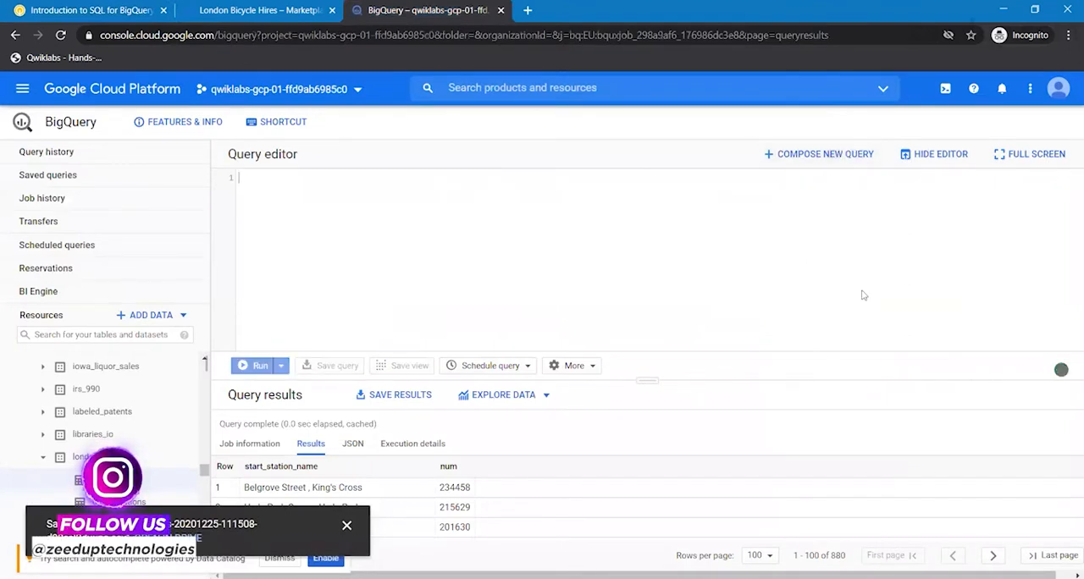
key(ctrl+v)
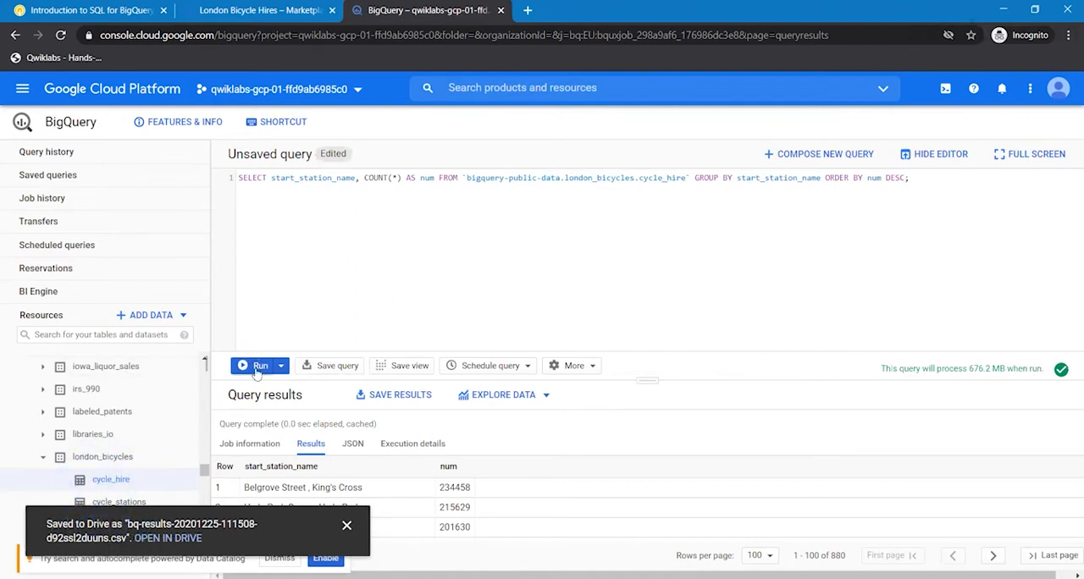
click(256, 370)
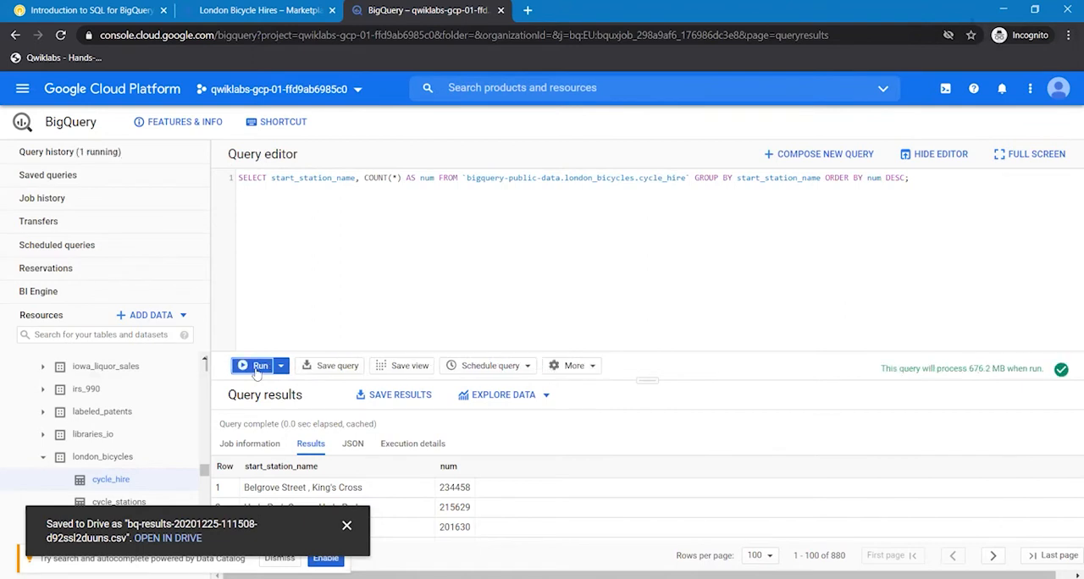
- Save the start-station query results as CSV (local file)
click(371, 398)
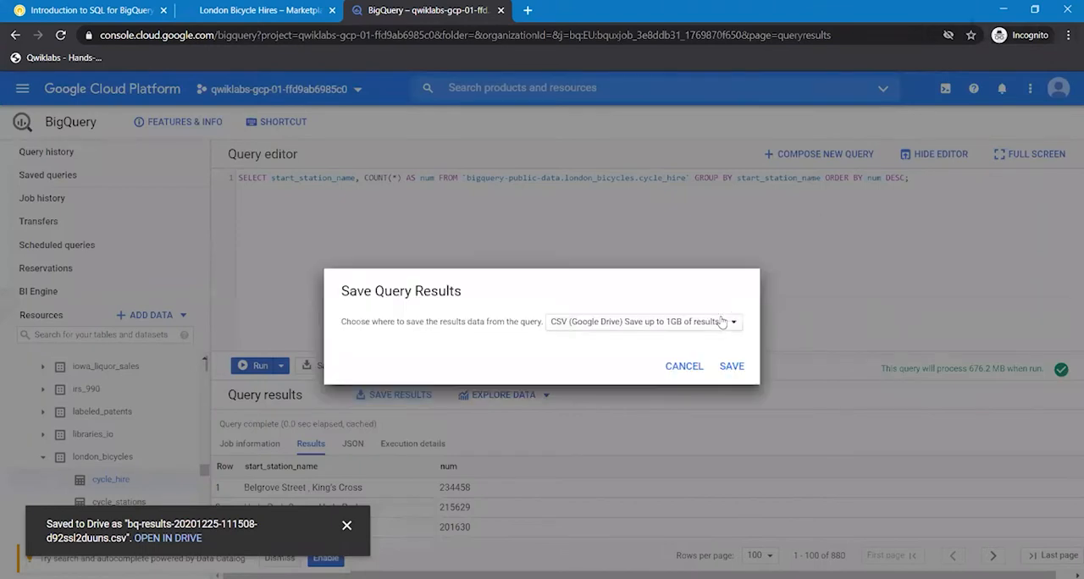
click(722, 322)
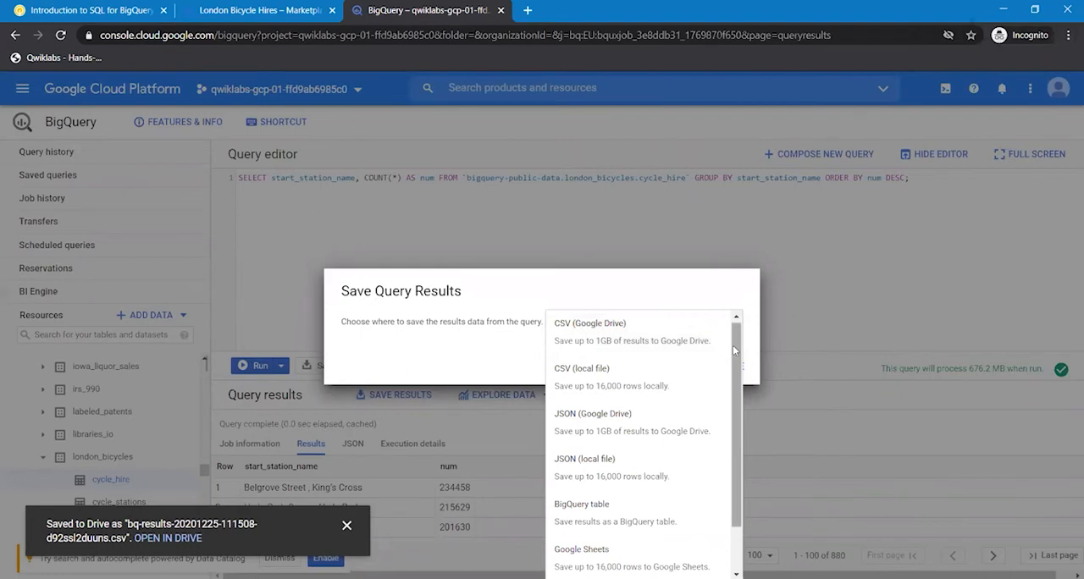
click(642, 383)
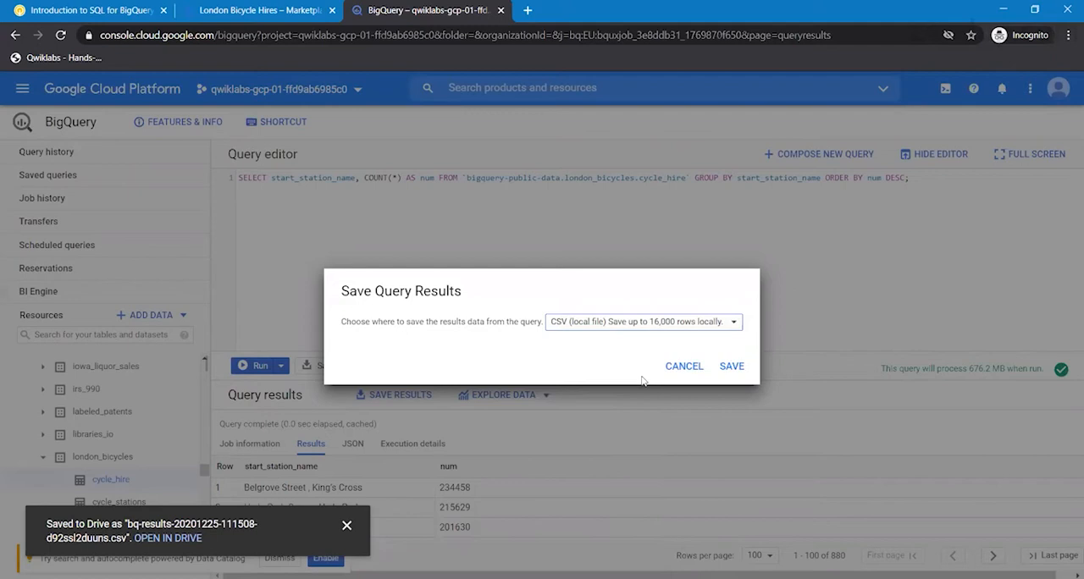
click(732, 368)
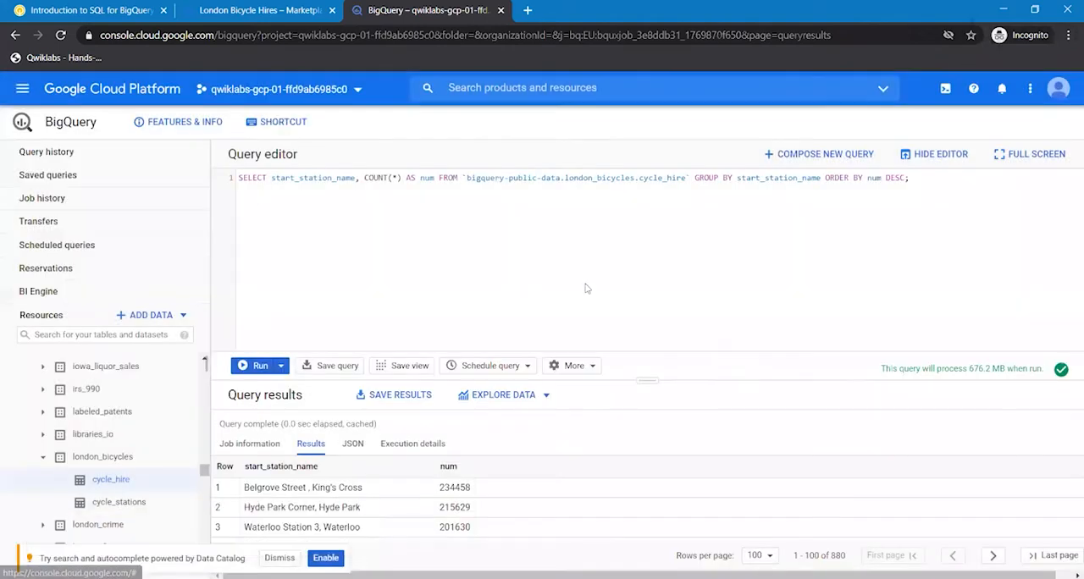
- Copy the end-station query from the lab and run it in BigQuery: SELECT end_station_name, COUNT(*) AS num FROM `bigquery-public-data.london_bicycles.cycle_hire` GROUP BY end_station_name ORDER BY num DESC;
click(91, 9)
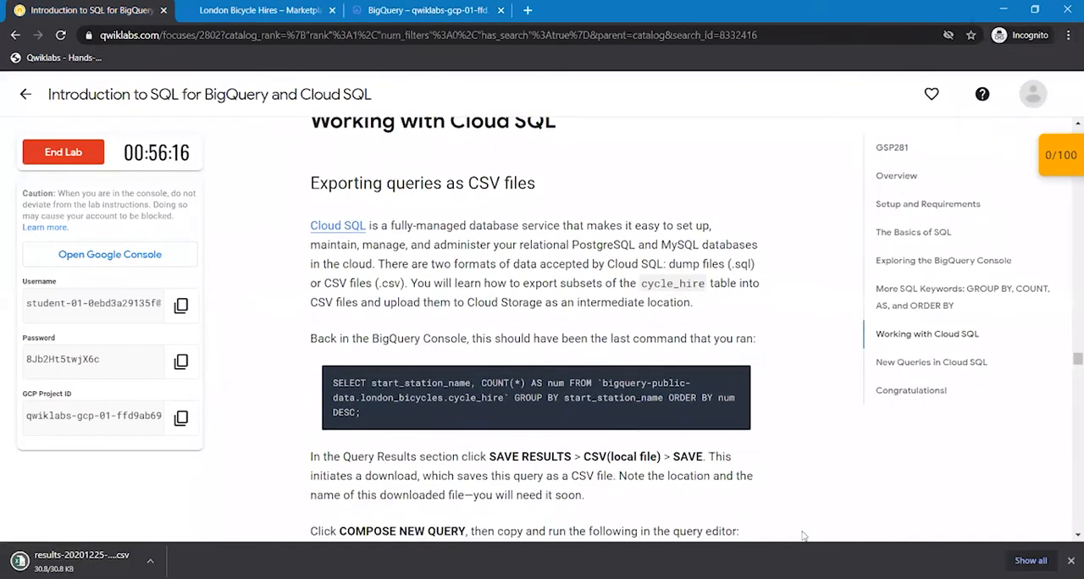
scroll(804, 536, down, 2)
scroll(804, 537, down, 1)
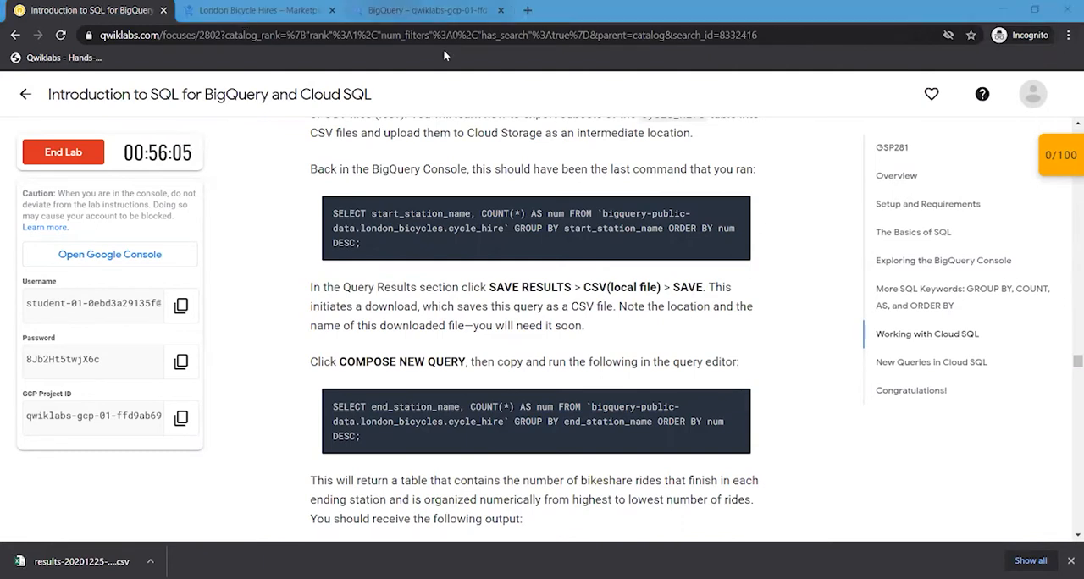
click(437, 11)
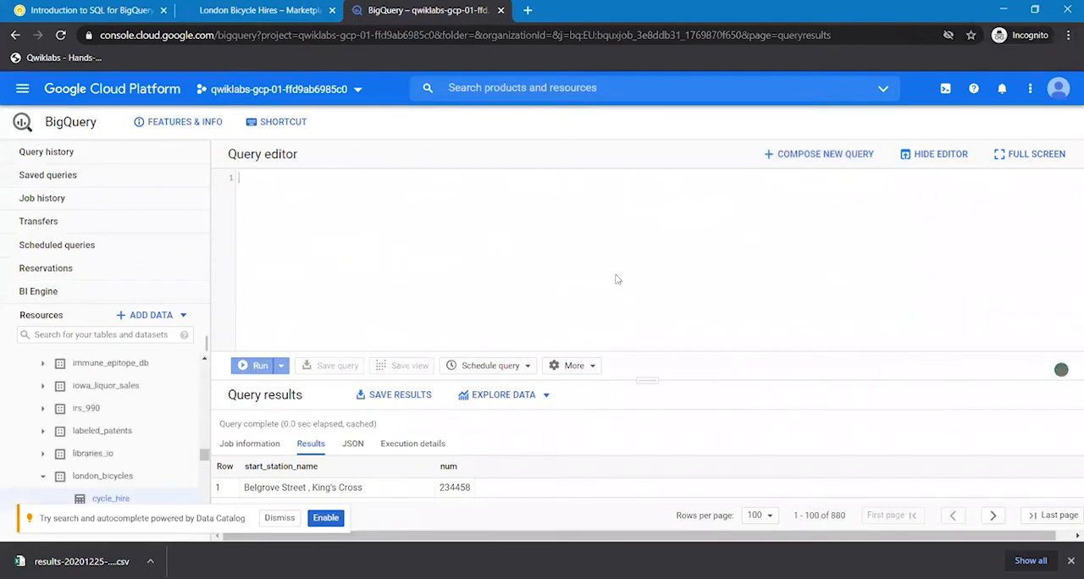
key(ctrl+v)
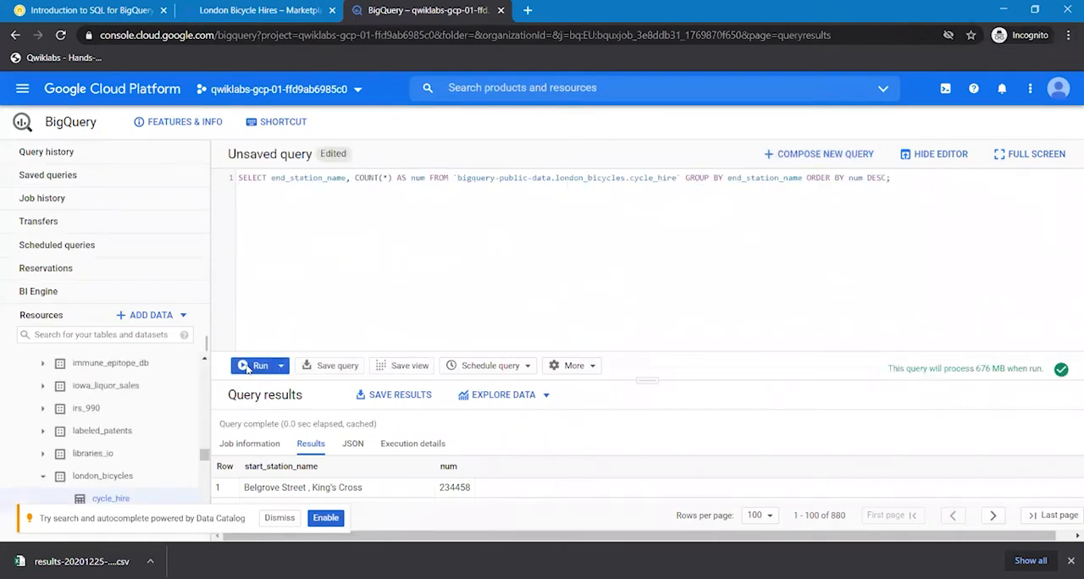
click(255, 366)
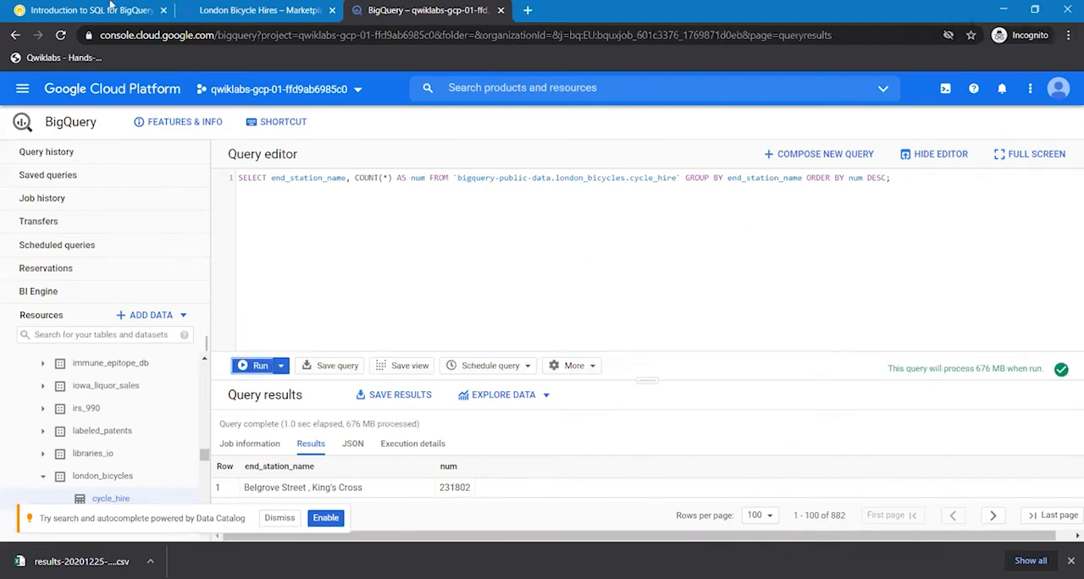
- Check the lab's expected end-station output and save BigQuery's end-station query results as CSV (local file)
key(ctrl+Tab)
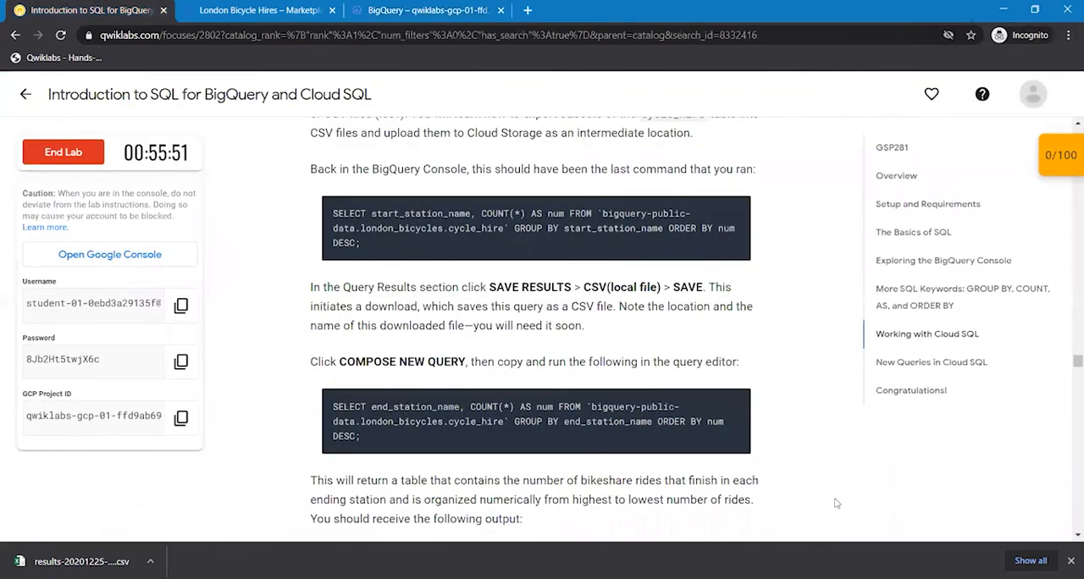
scroll(836, 503, down, 1)
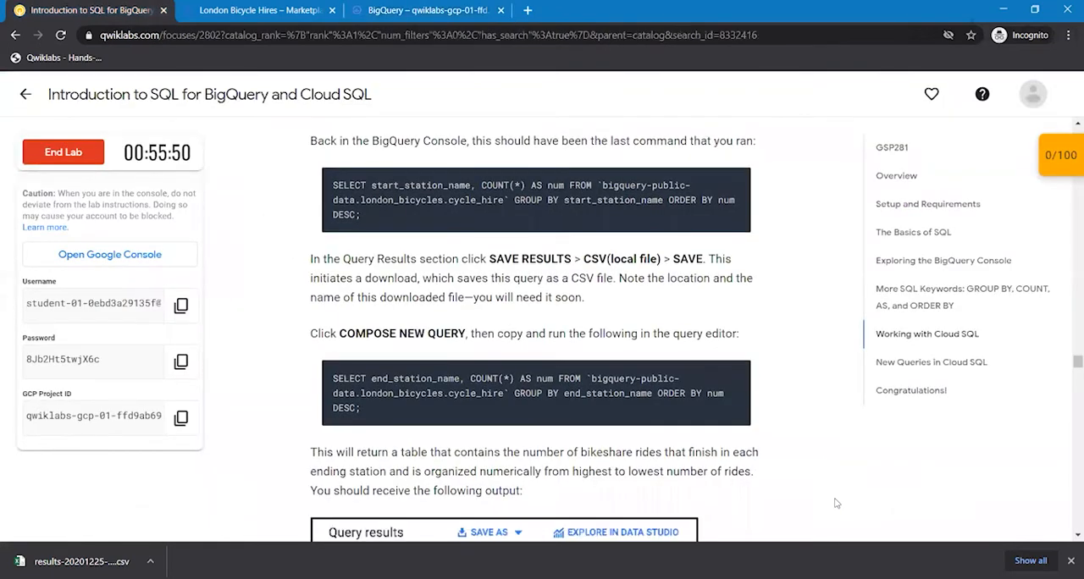
scroll(836, 503, down, 3)
scroll(836, 503, down, 3)
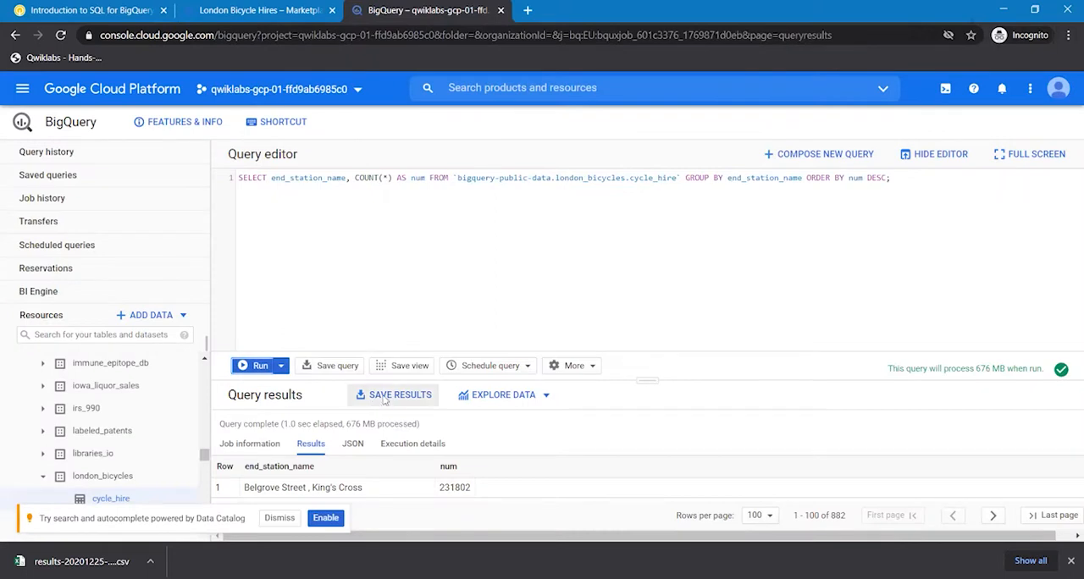
click(384, 400)
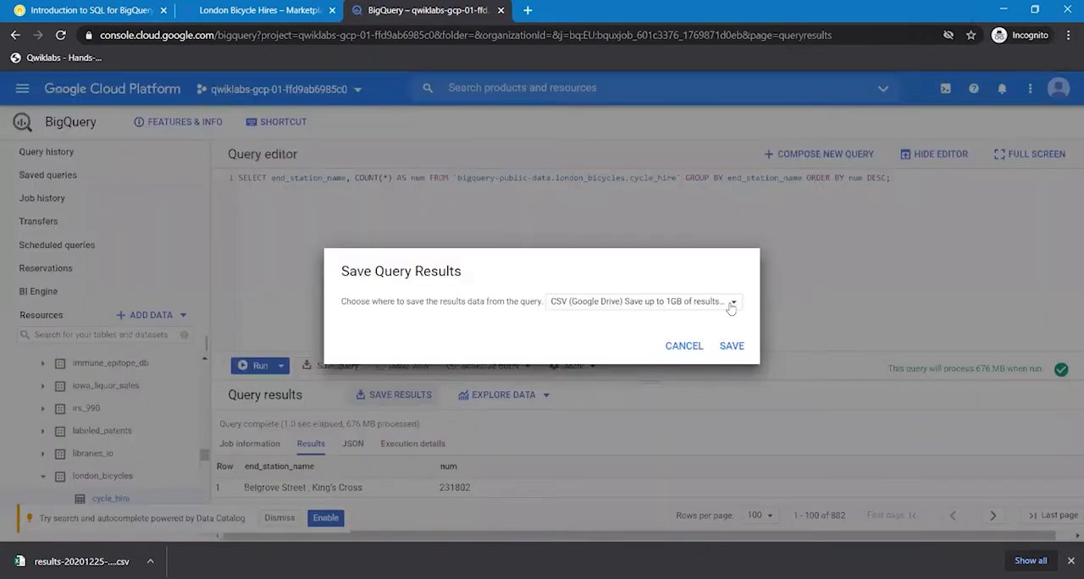
click(731, 305)
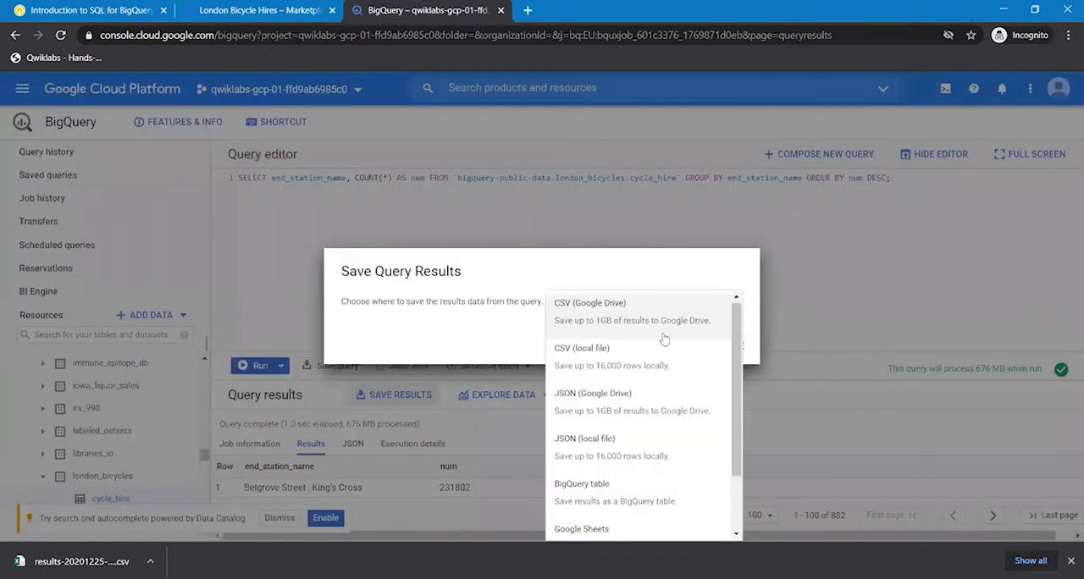
click(586, 355)
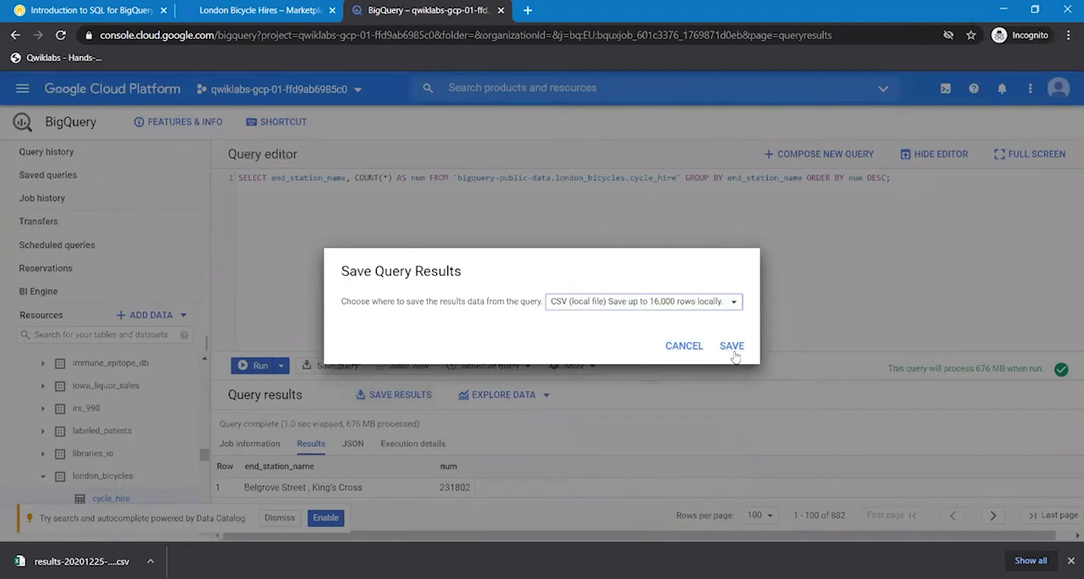
click(734, 348)
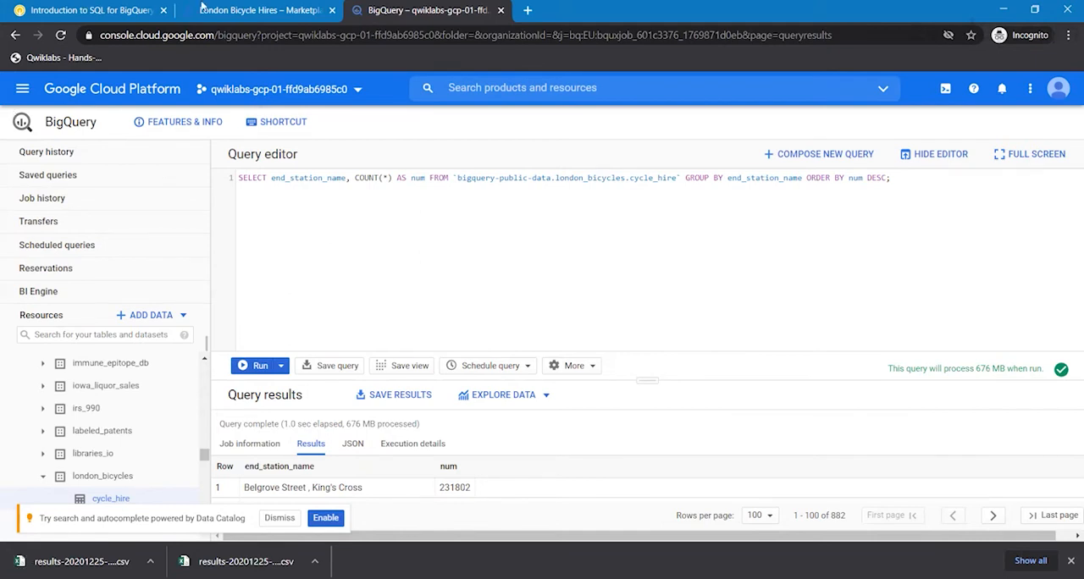
- Switch to the Cloud Console page for London Bicycle Hires and go to the Cloud Storage browser
click(219, 6)
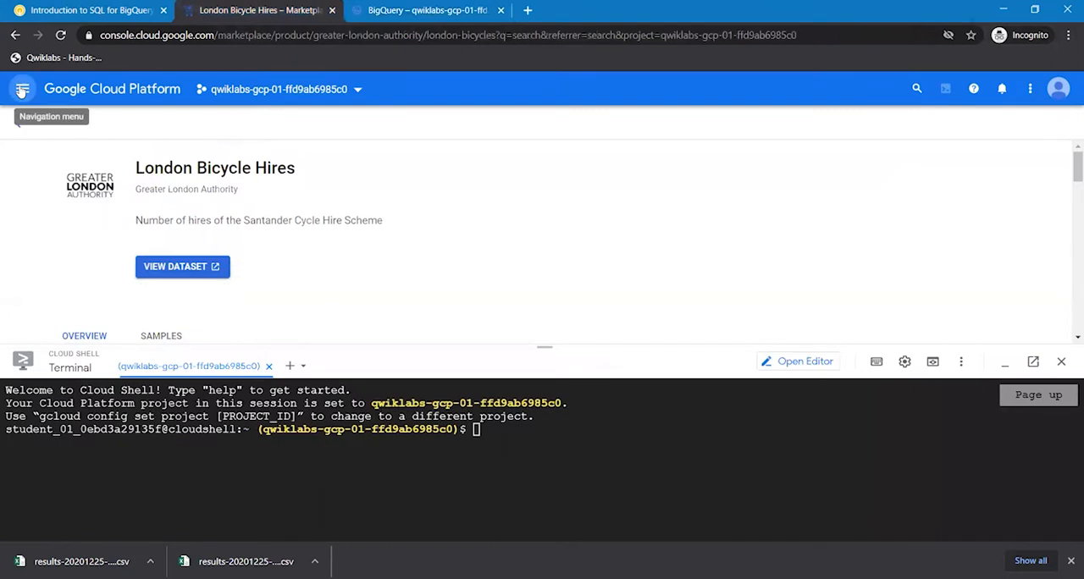
click(22, 90)
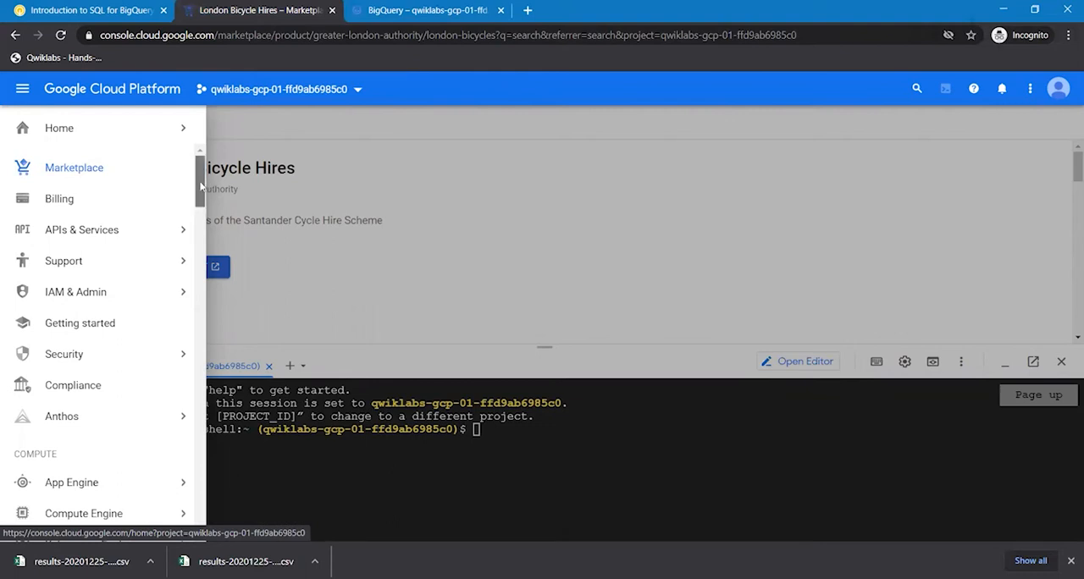
scroll(202, 237, down, 4)
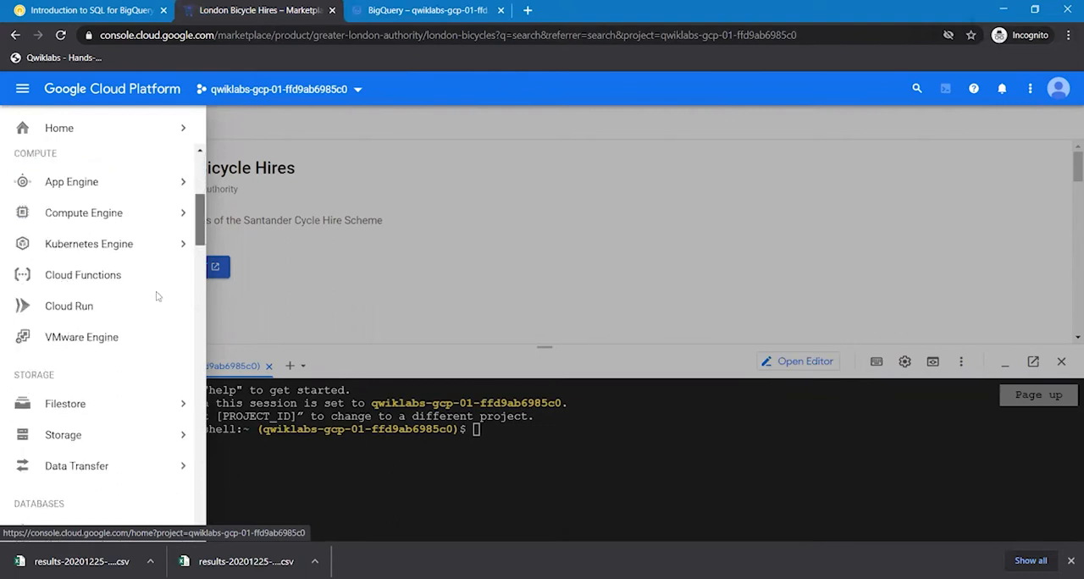
scroll(157, 296, down, 1)
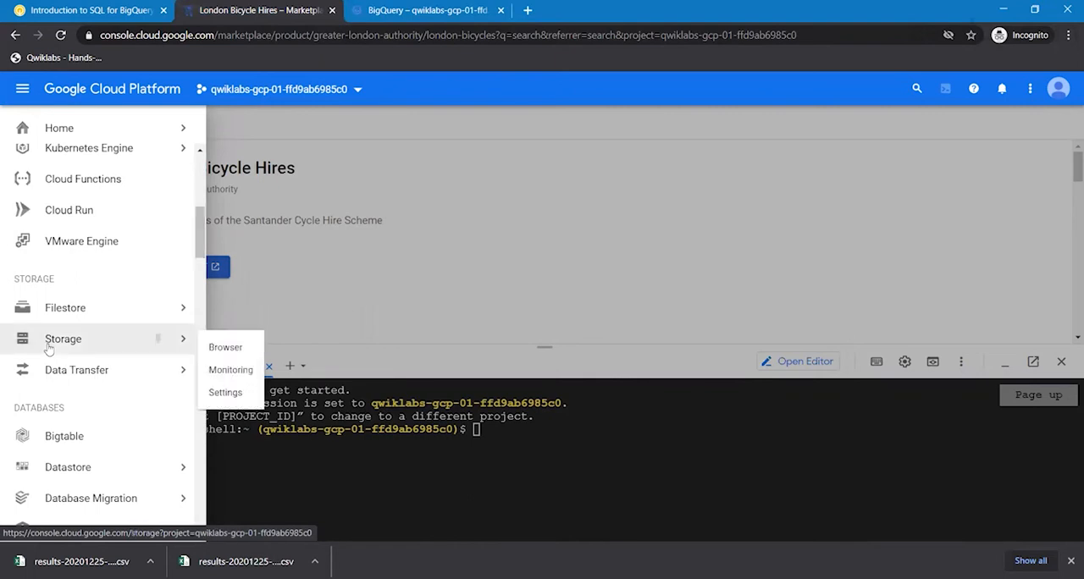
click(48, 346)
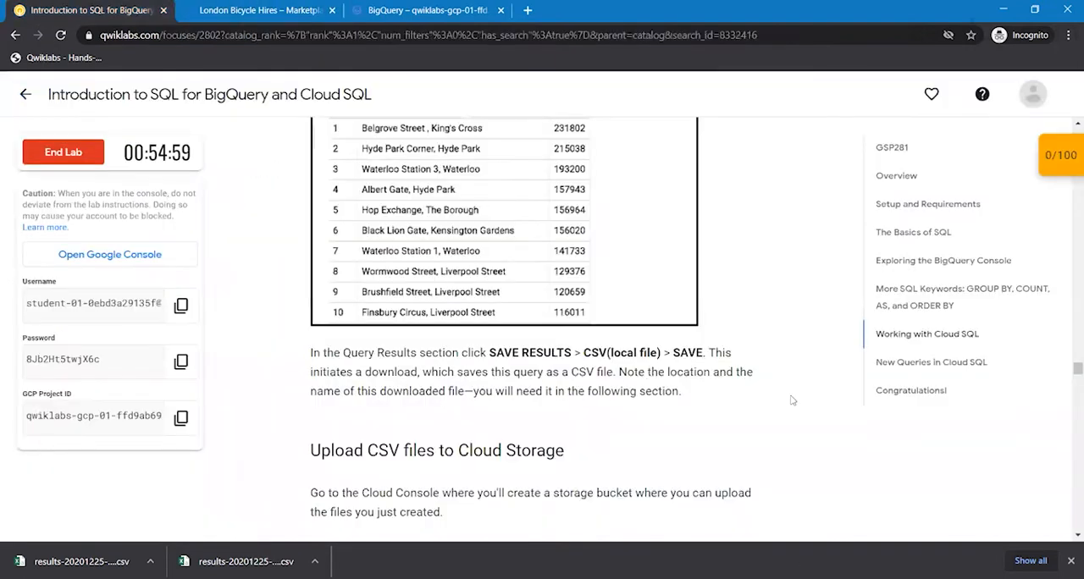
- Read the lab's Upload CSV files to Cloud Storage section for the bucket naming and creation settings
scroll(792, 399, down, 1)
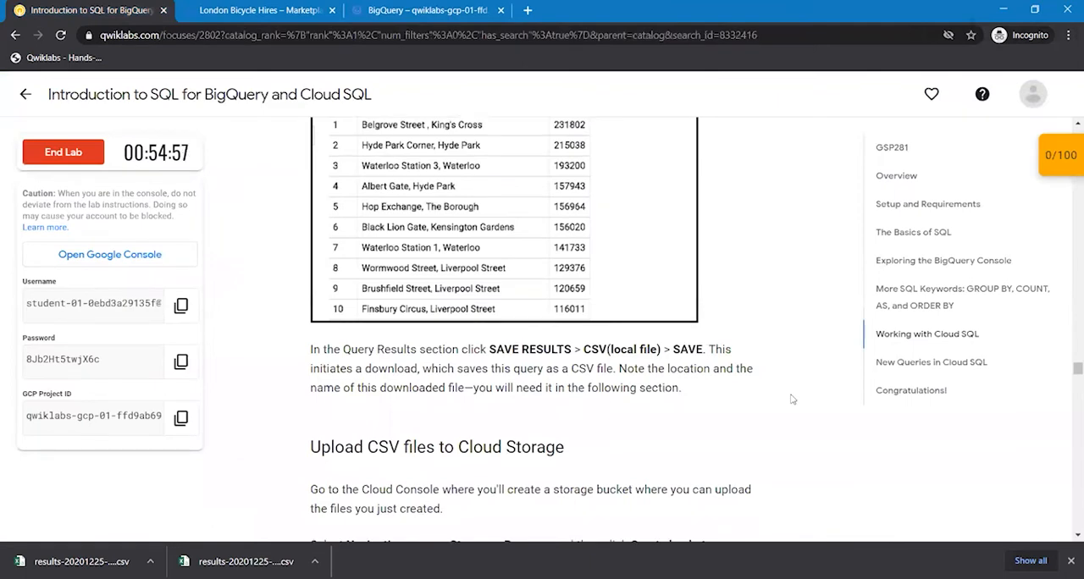
scroll(792, 399, down, 1)
scroll(792, 399, down, 1)
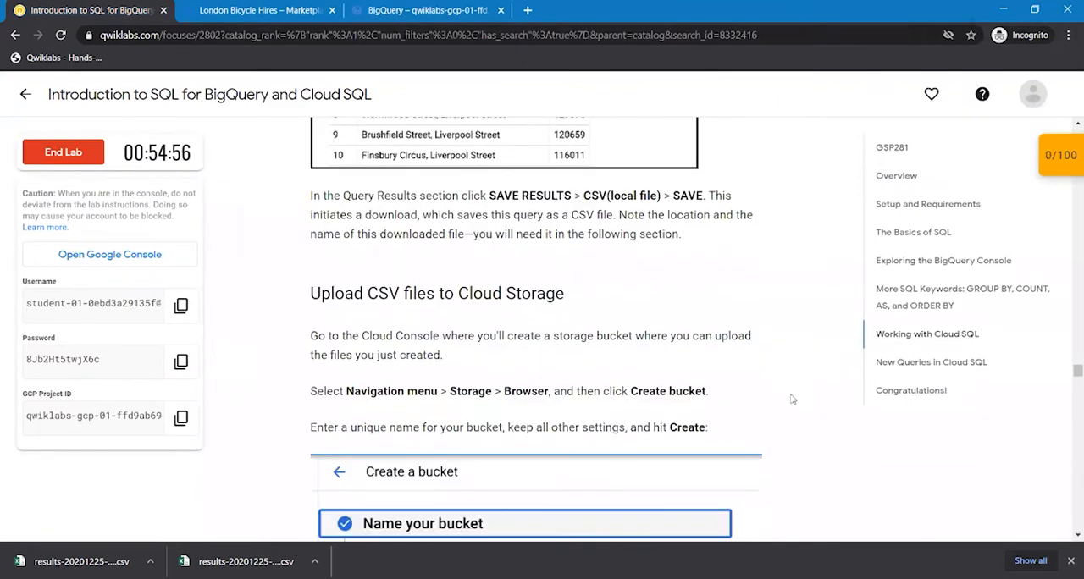
scroll(792, 399, down, 1)
scroll(792, 399, down, 1)
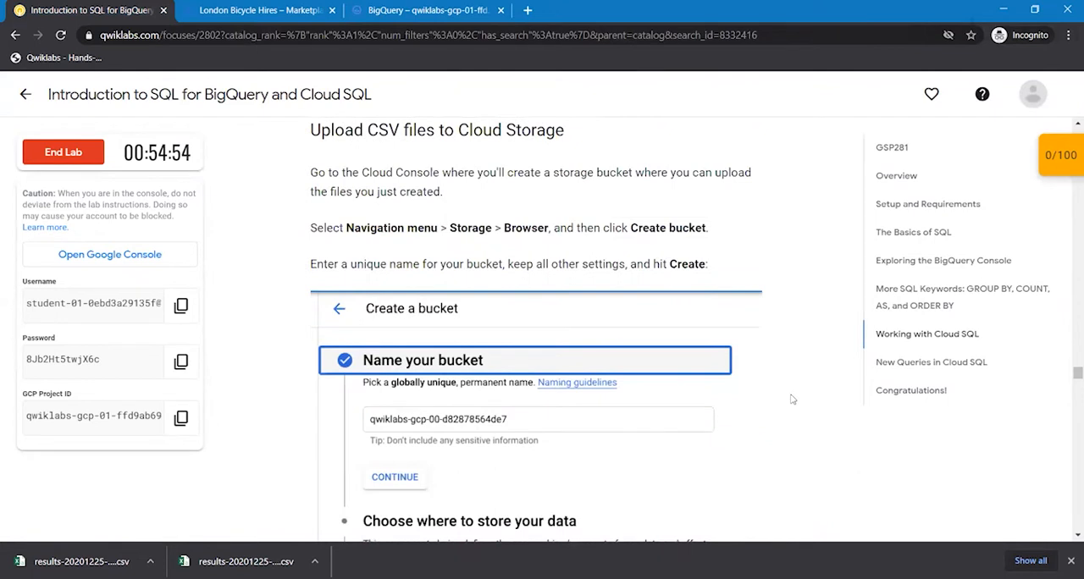
scroll(792, 399, down, 1)
scroll(792, 399, down, 1)
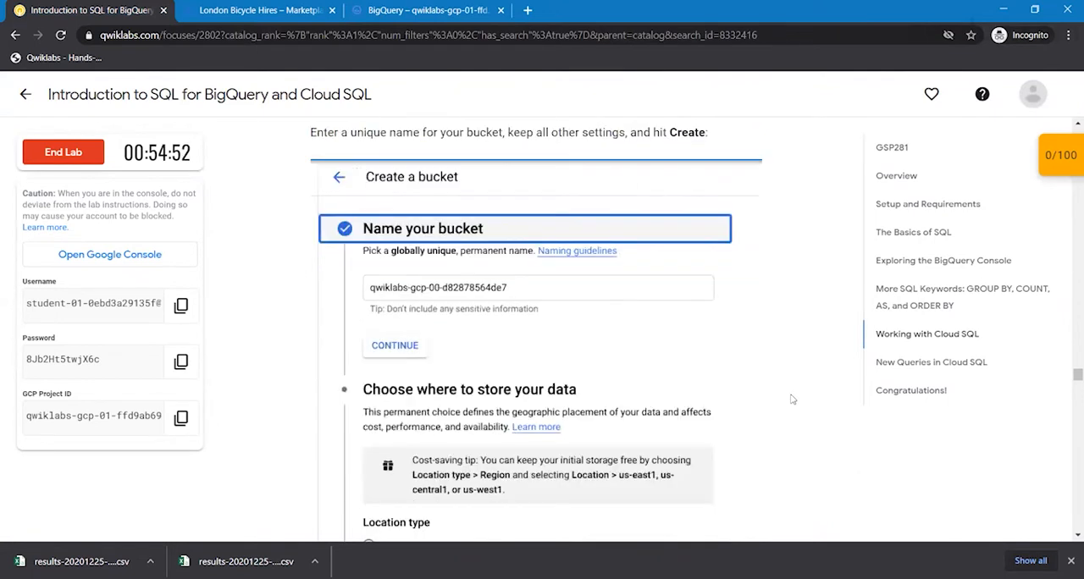
scroll(792, 399, down, 1)
scroll(792, 399, down, 1)
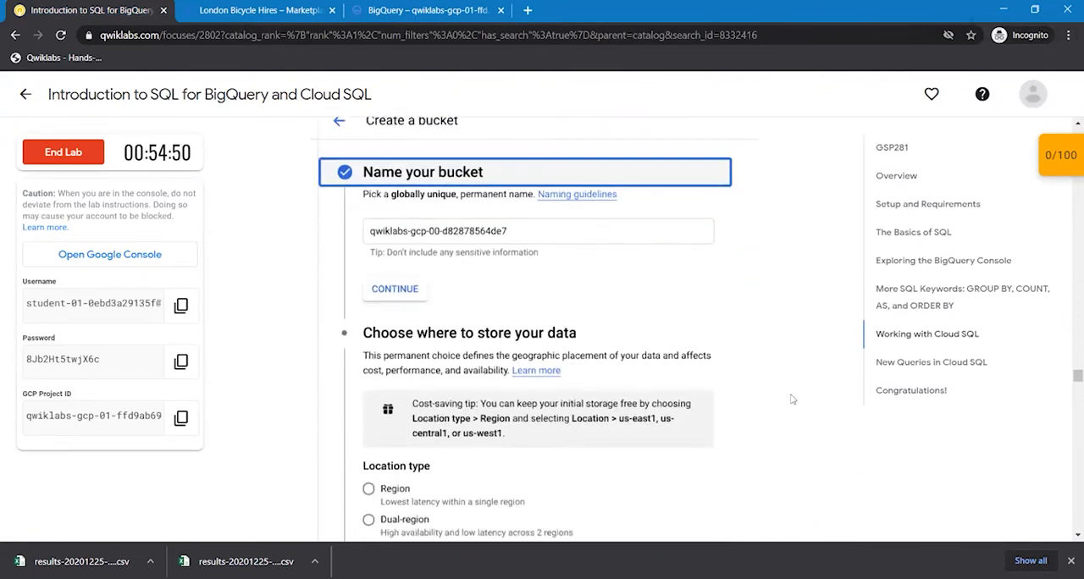
scroll(792, 399, down, 1)
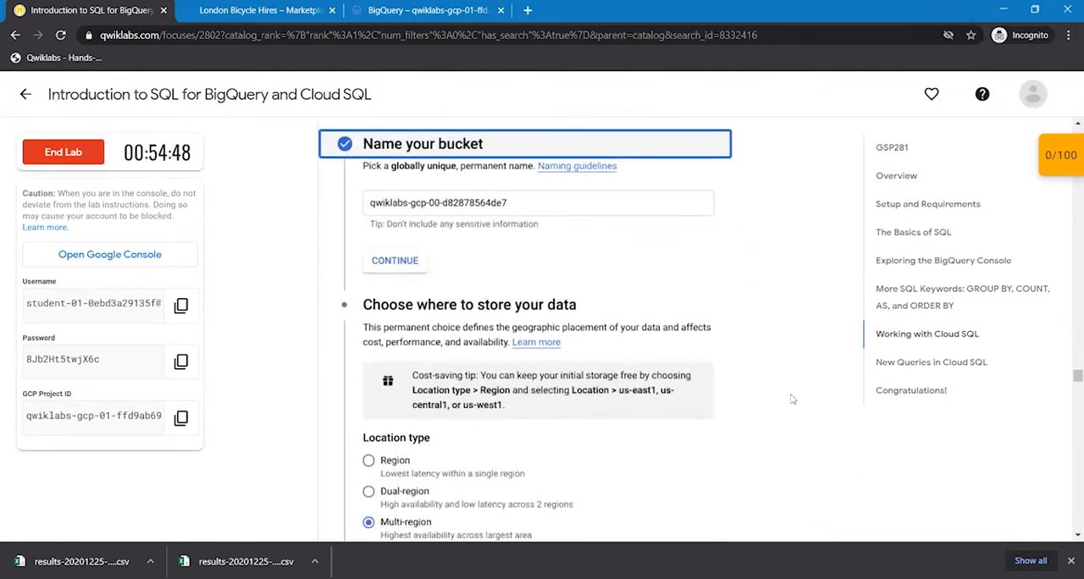
- Start a new storage bucket and name it with the lab's GCP Project ID, qwiklabs-gcp-01-ffd9ab6985c0
click(284, 12)
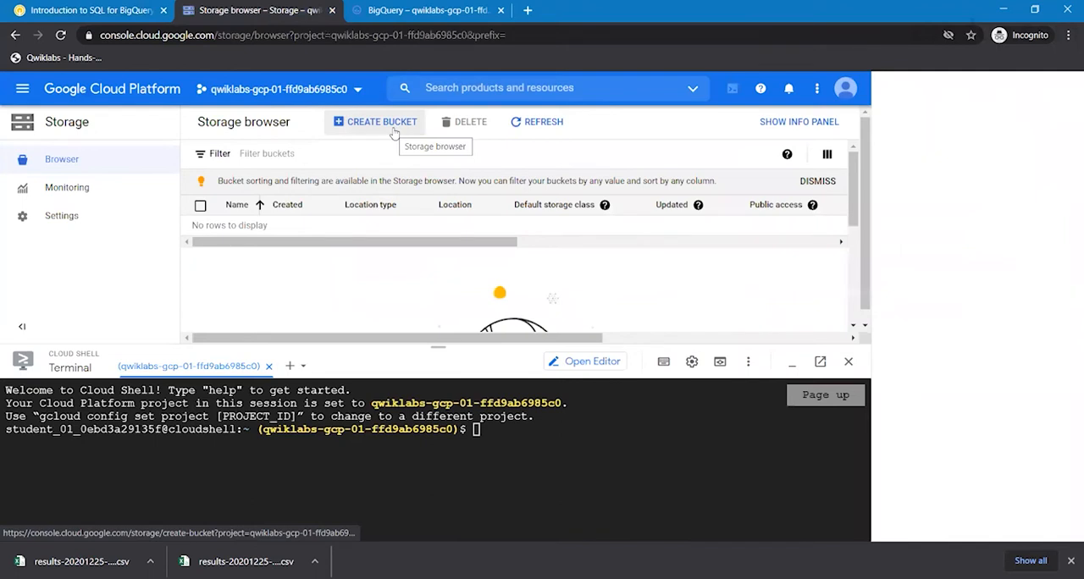
click(382, 122)
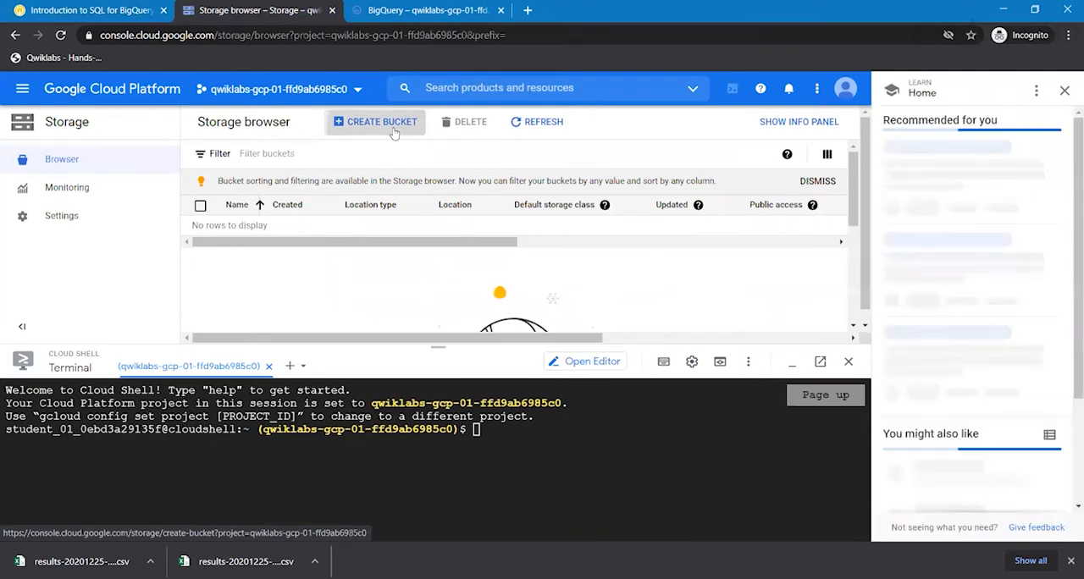
click(95, 7)
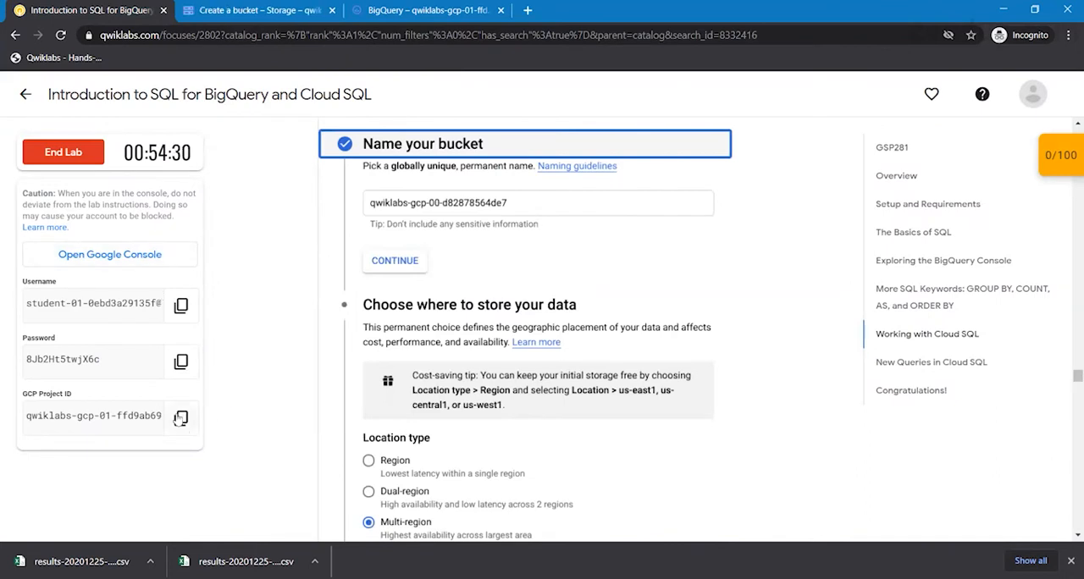
click(180, 417)
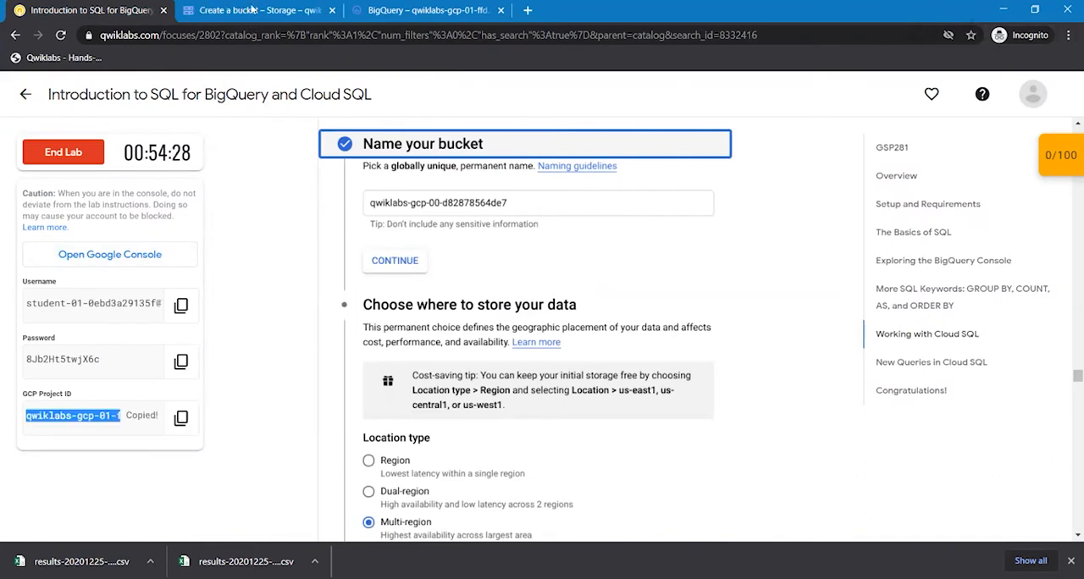
click(252, 10)
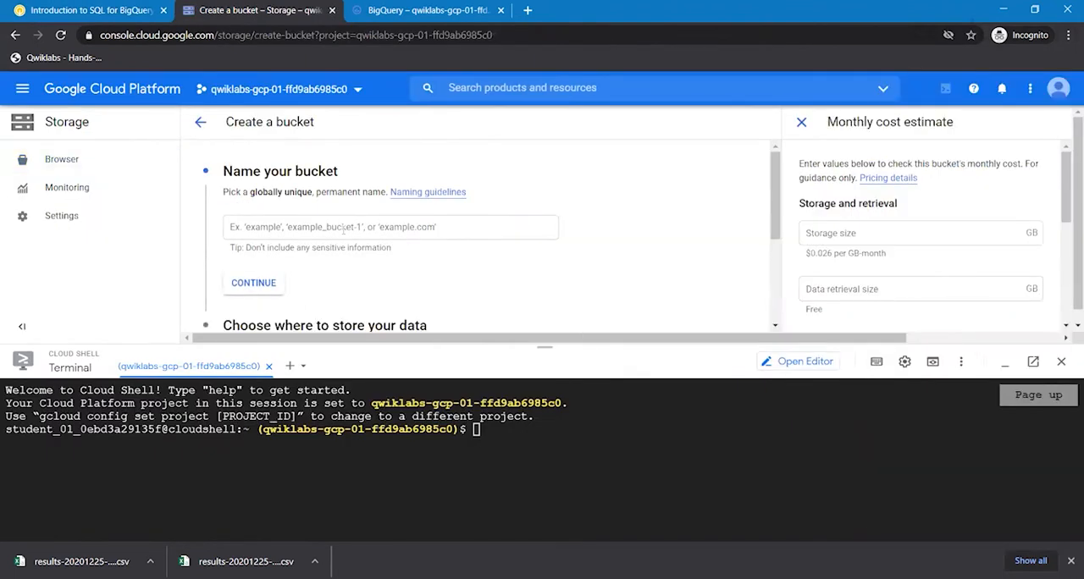
click(343, 228)
key(ctrl+v)
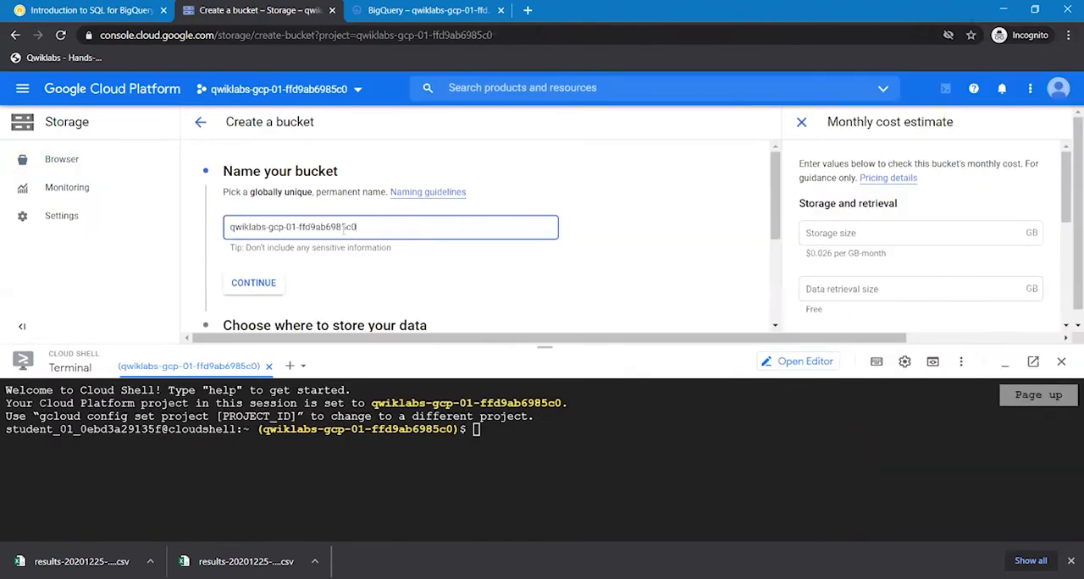
click(254, 284)
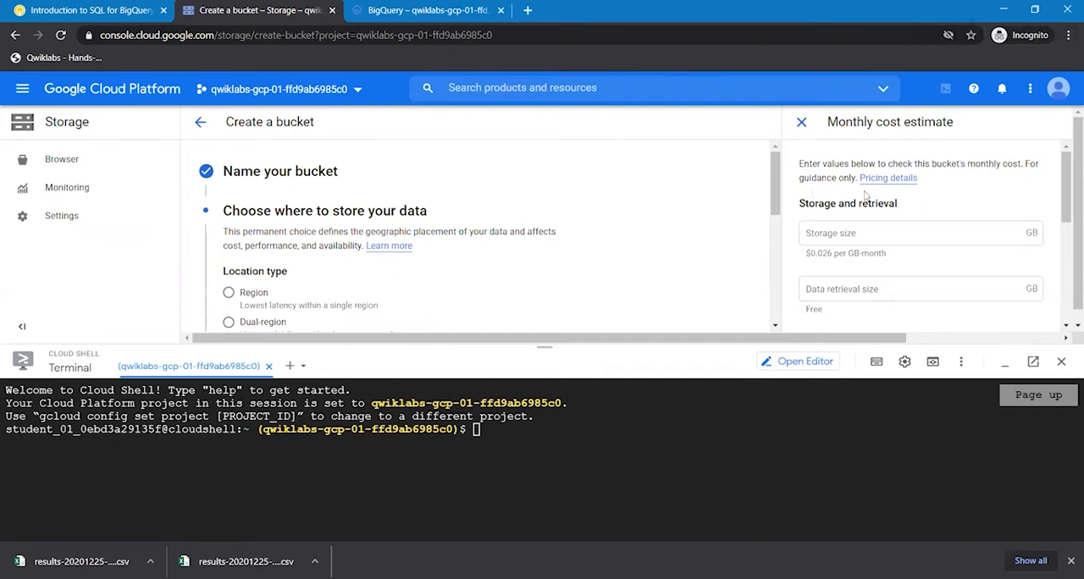
- Create the bucket, keeping the default location, storage class, access control and advanced settings
drag(771, 167, 796, 253)
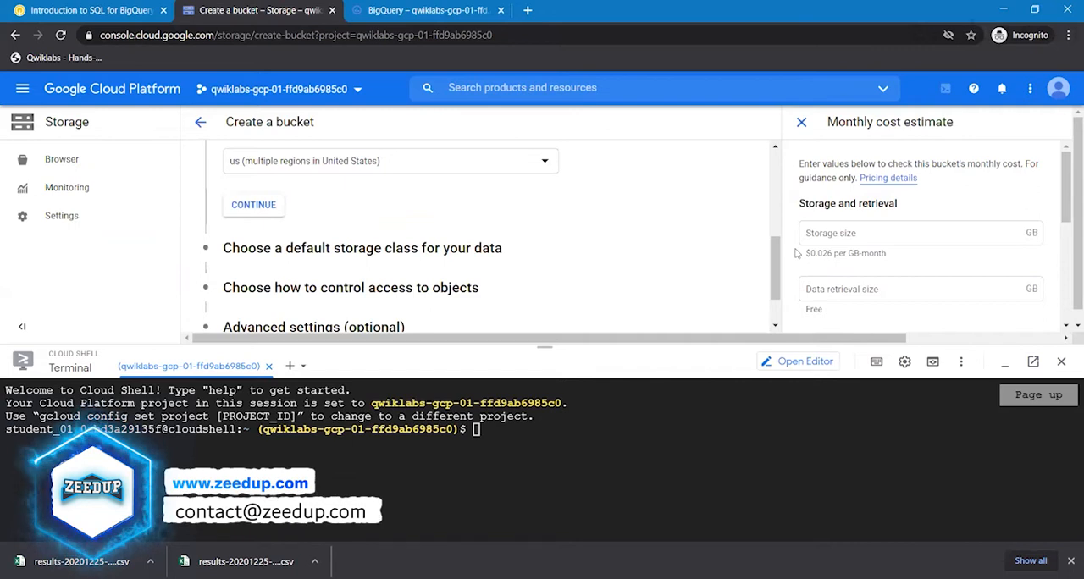
drag(777, 298, 777, 319)
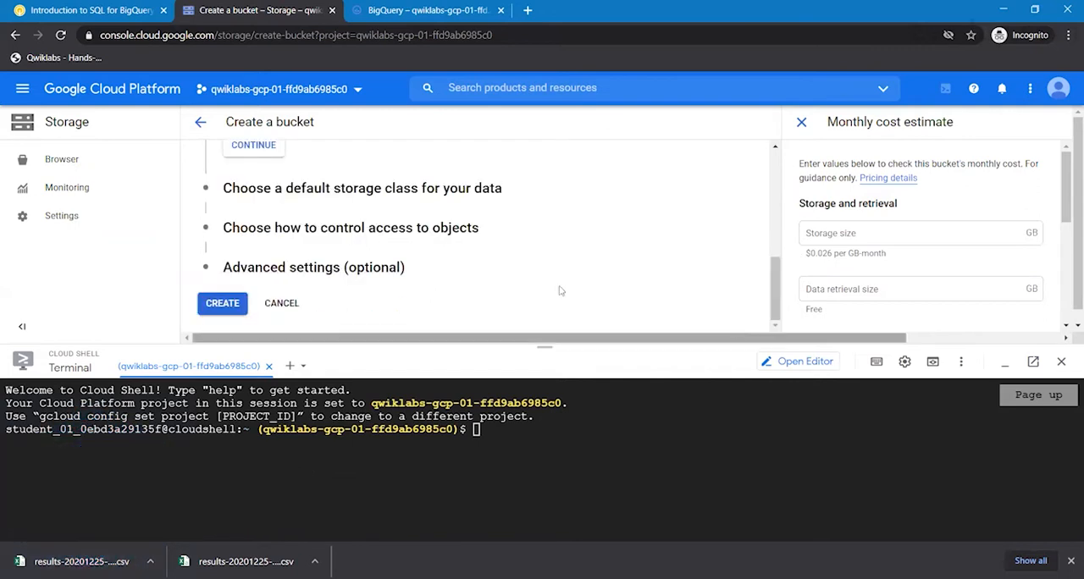
click(216, 309)
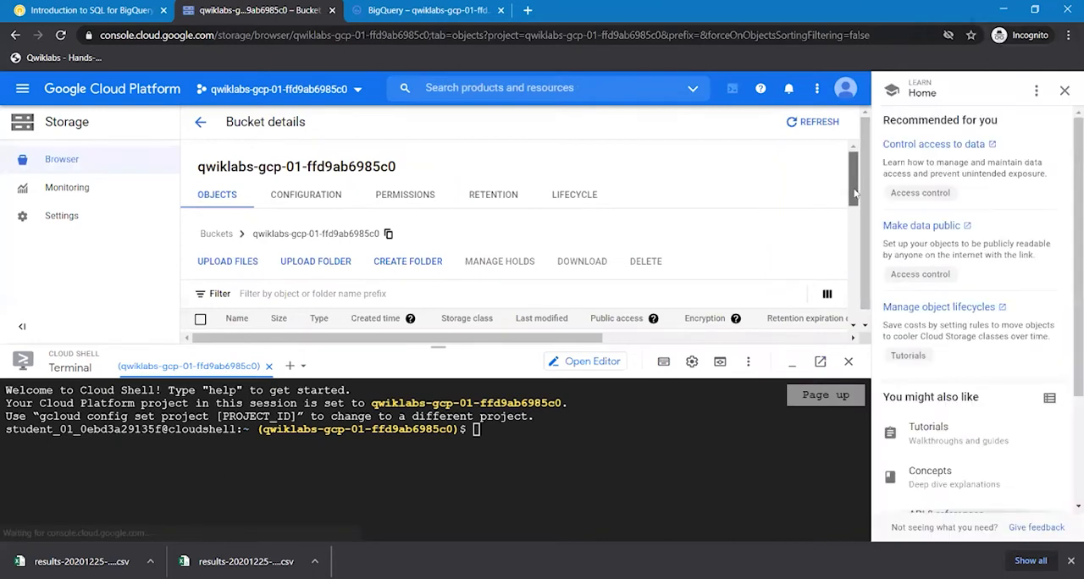
mouse_move(855, 183)
mouse_down()
mouse_move(855, 217)
mouse_move(855, 199)
mouse_up()
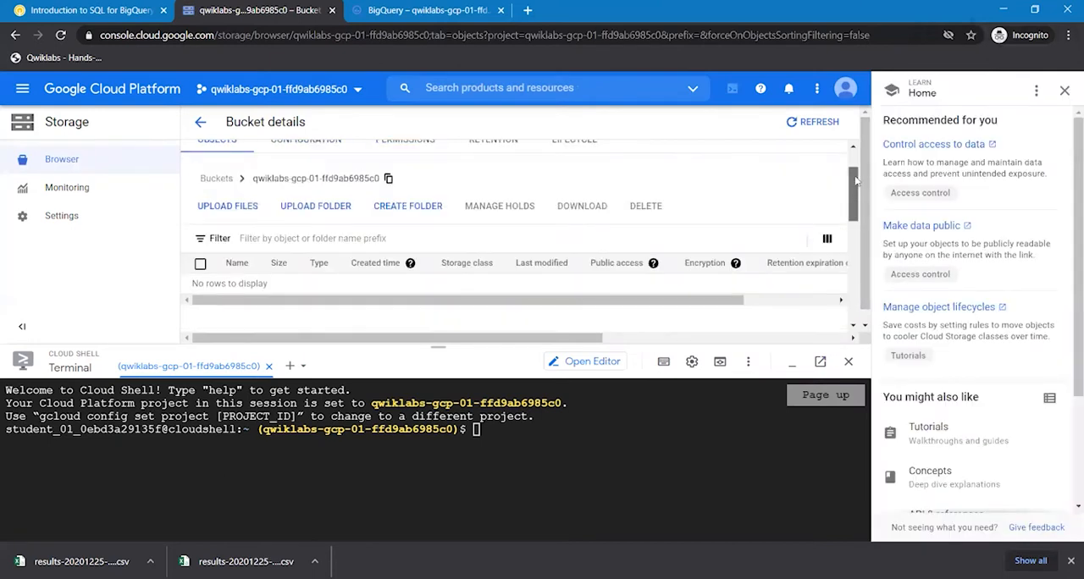
click(229, 208)
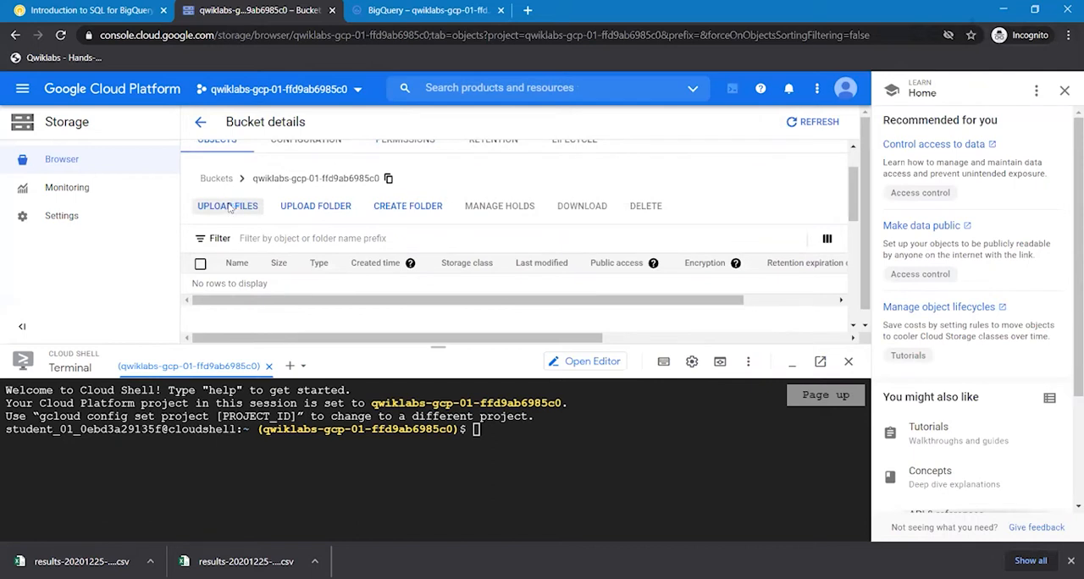
click(229, 208)
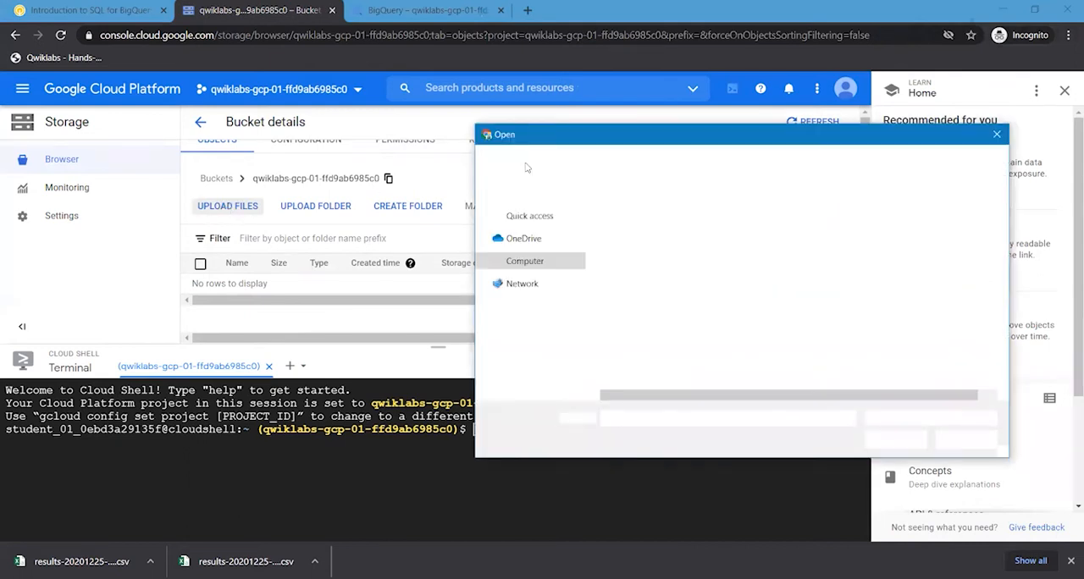
click(534, 278)
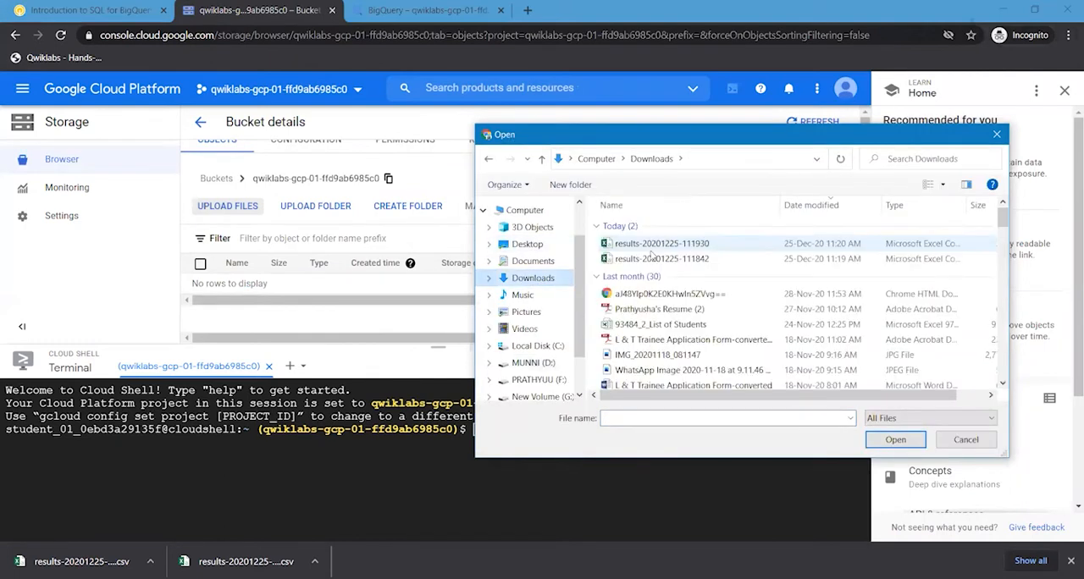
click(657, 258)
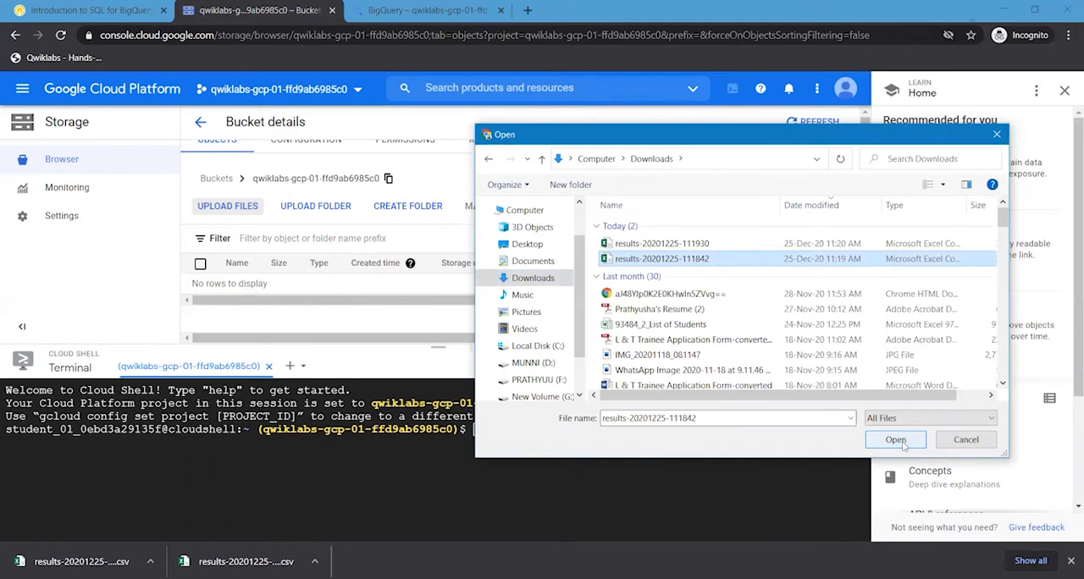
key(Return)
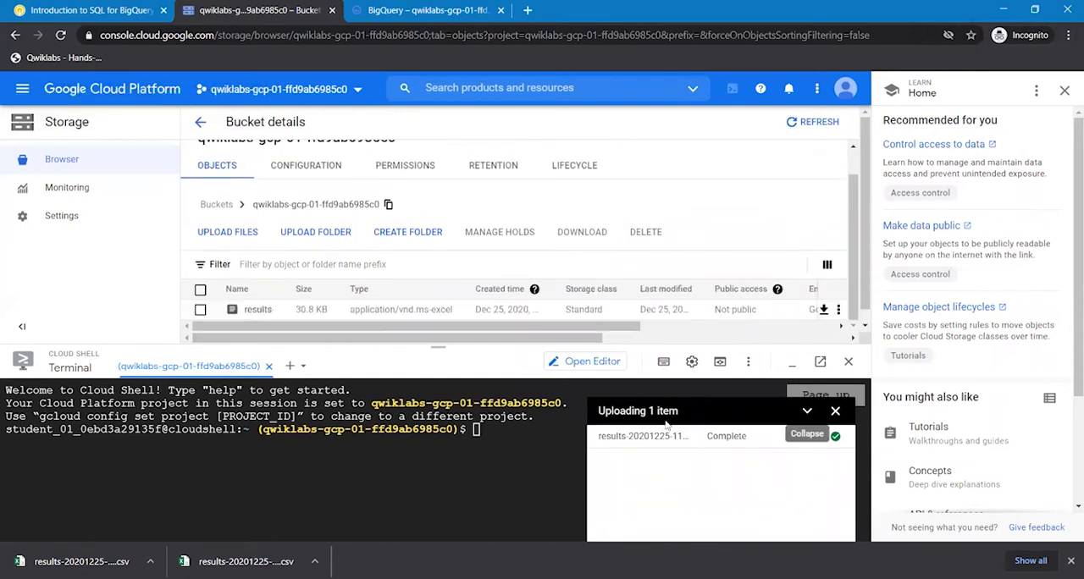
click(221, 231)
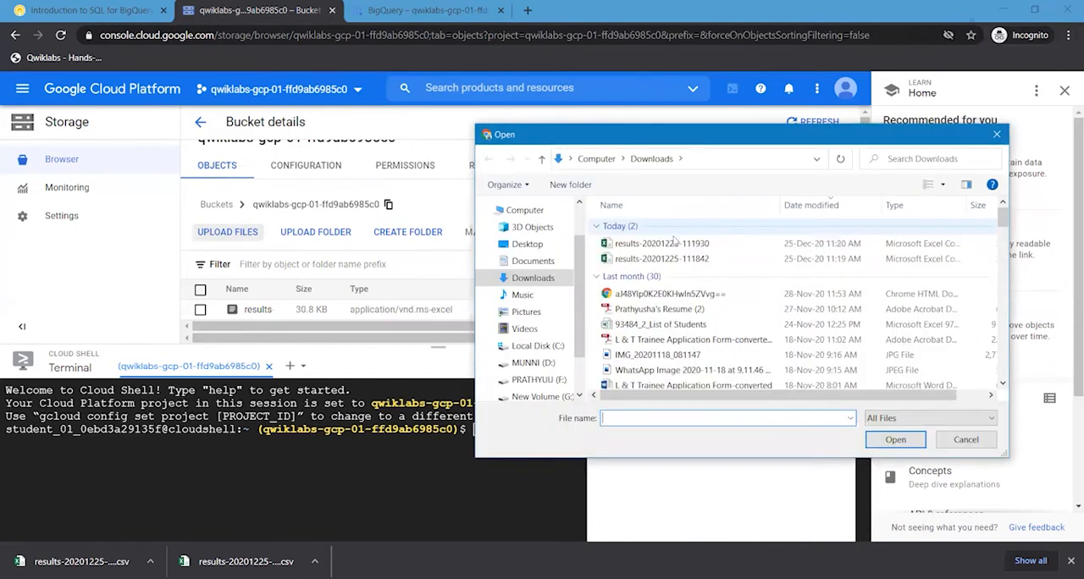
click(662, 244)
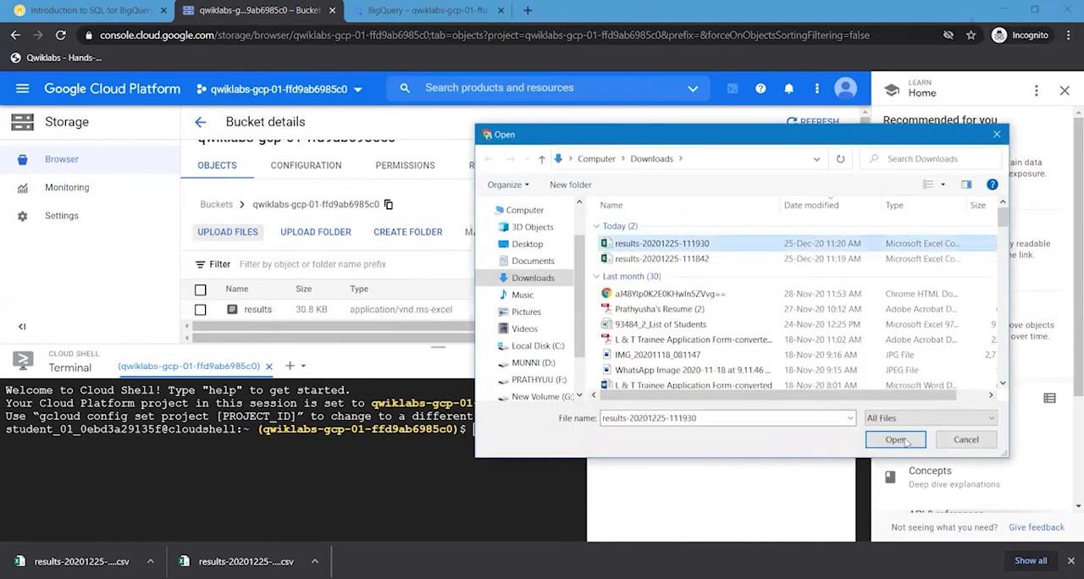
click(896, 439)
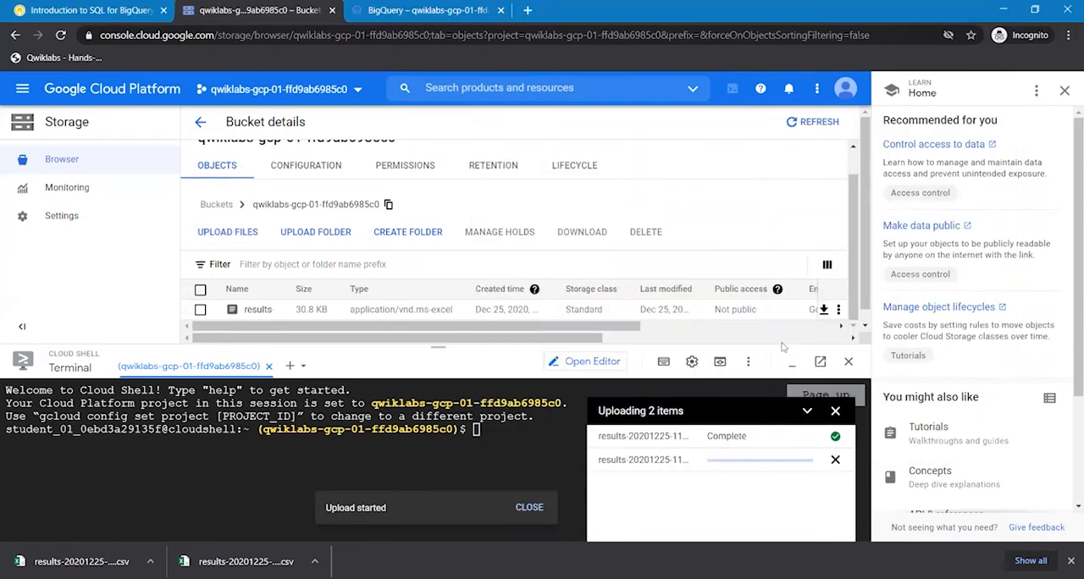
click(1064, 91)
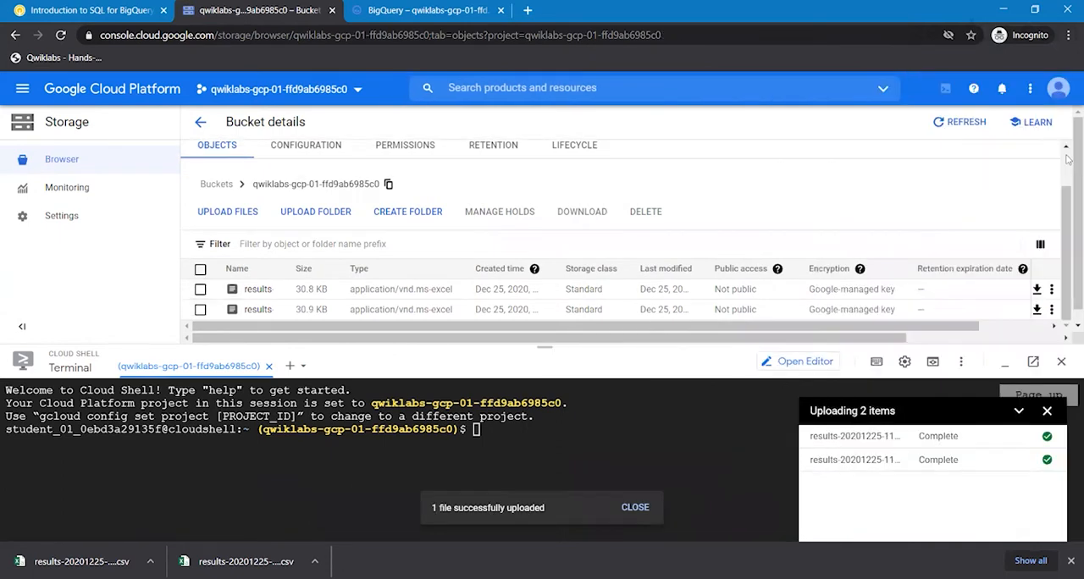
click(1047, 412)
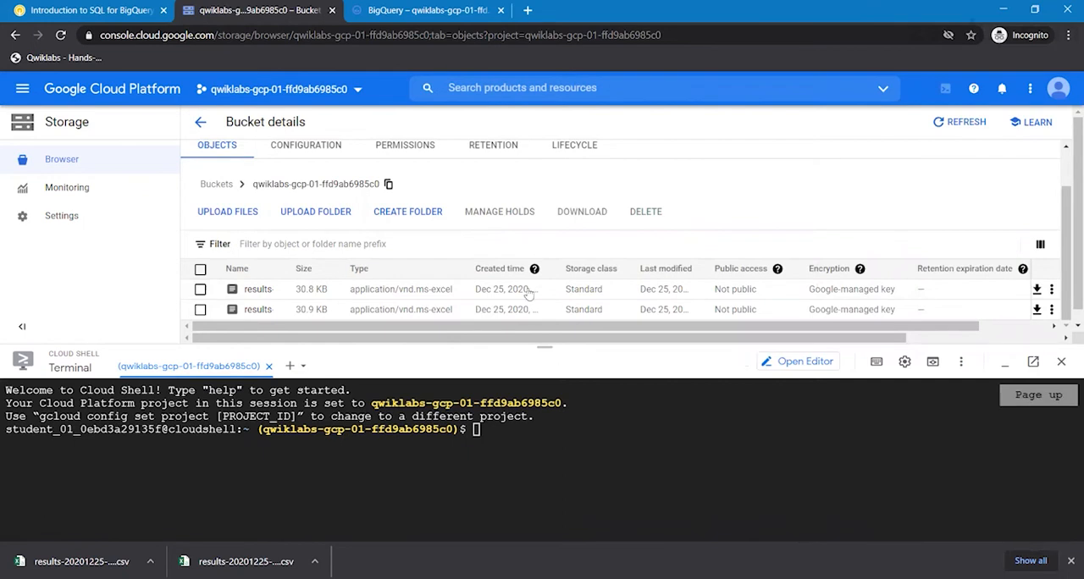
- Return to the lab instructions and check progress for the Create a cloud storage bucket task
click(56, 12)
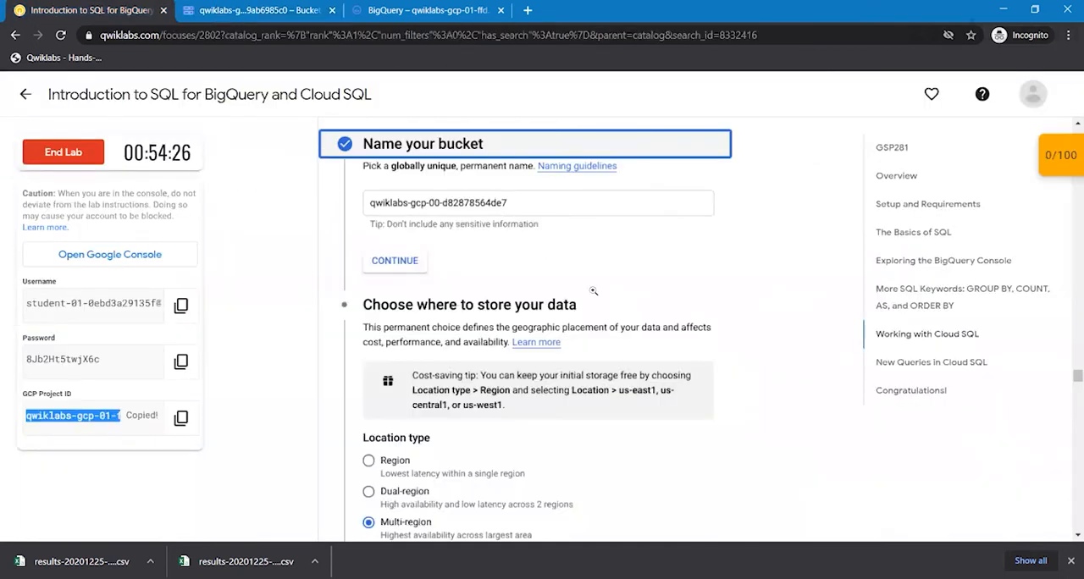
click(891, 474)
scroll(891, 478, down, 4)
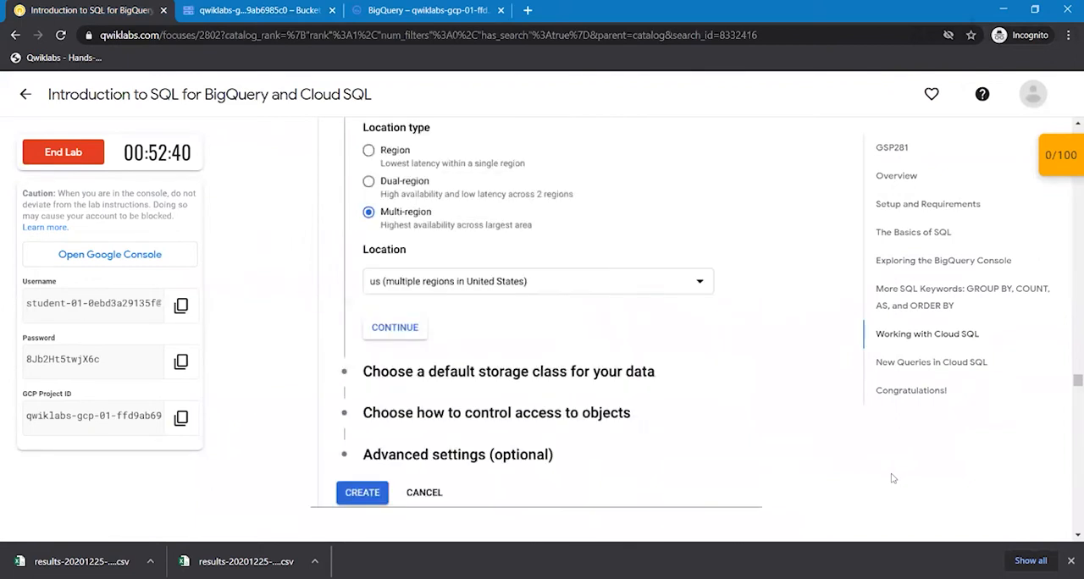
scroll(891, 479, down, 3)
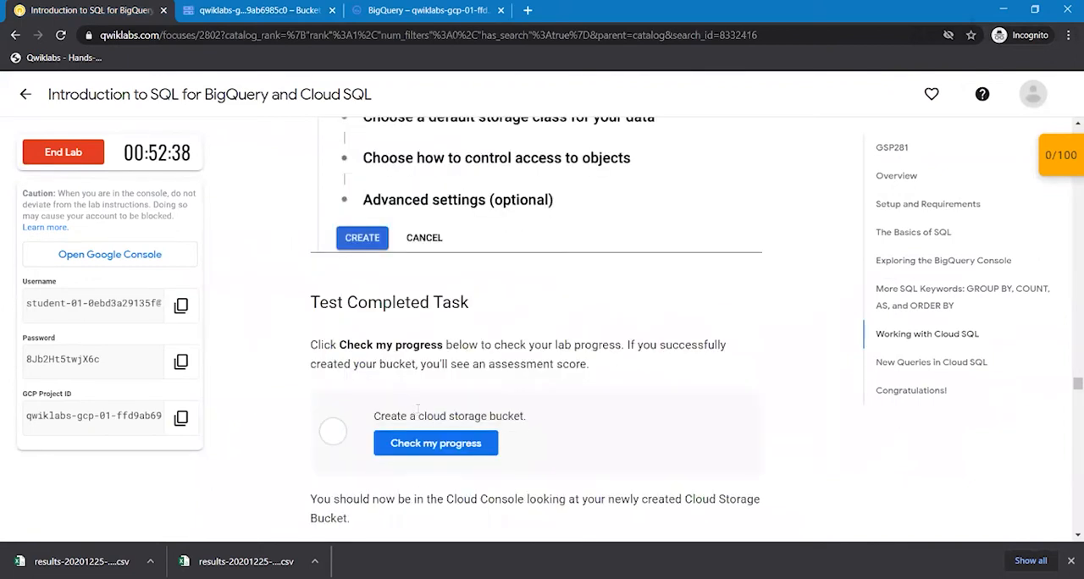
click(455, 446)
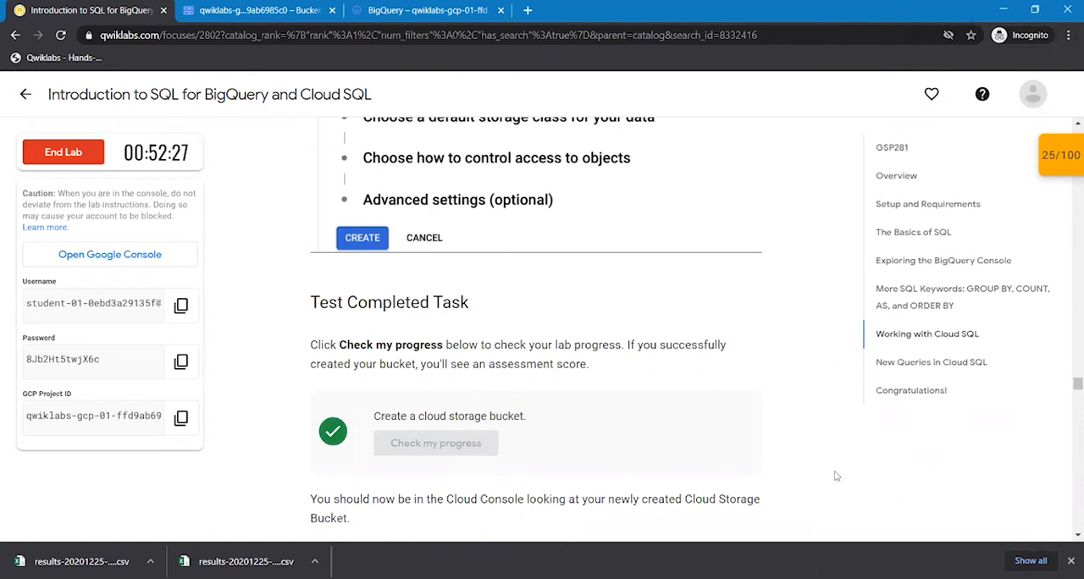
- Read the lab's instructions on uploading and renaming the start- and end-station CSV files in the bucket
scroll(835, 476, down, 1)
scroll(836, 476, down, 2)
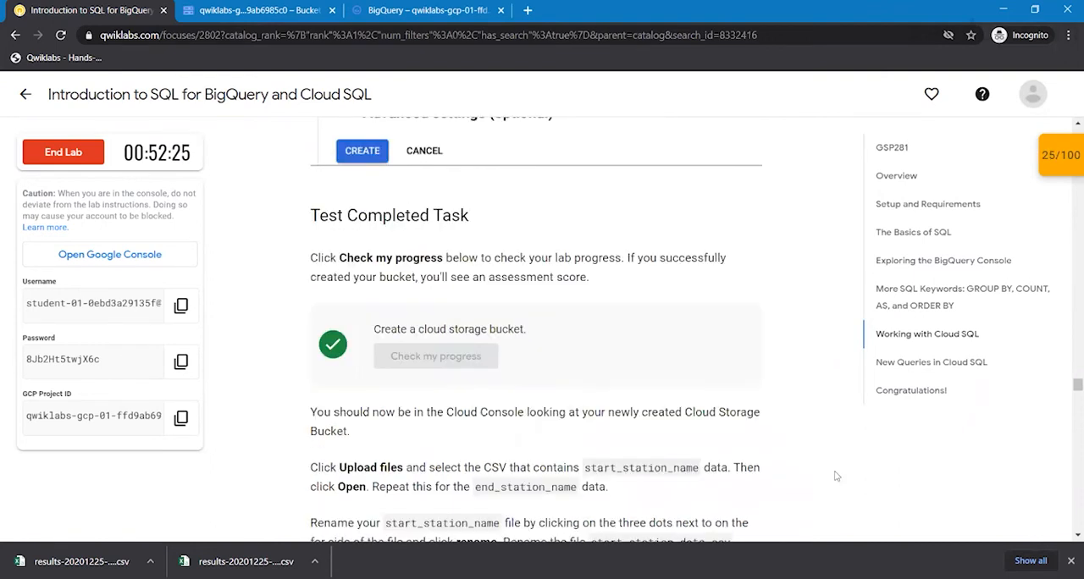
scroll(835, 476, down, 1)
scroll(836, 476, down, 4)
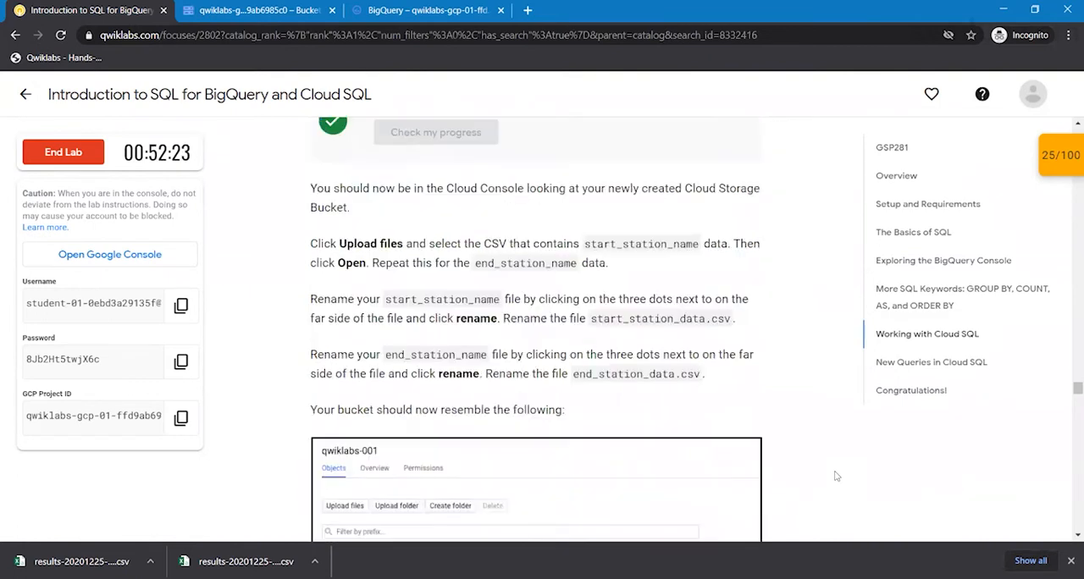
scroll(835, 476, up, 2)
scroll(835, 476, up, 1)
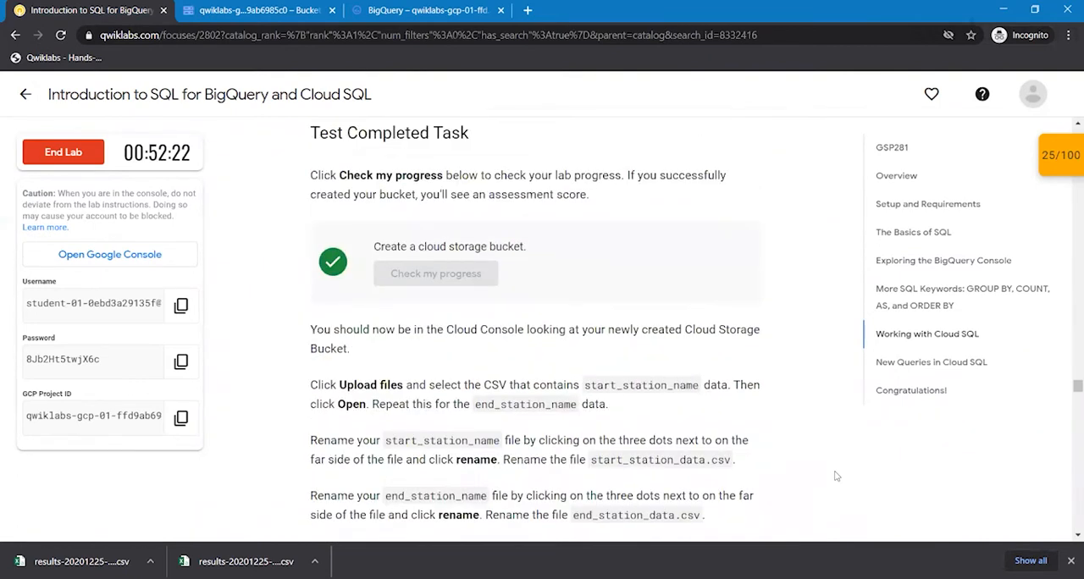
scroll(836, 476, down, 1)
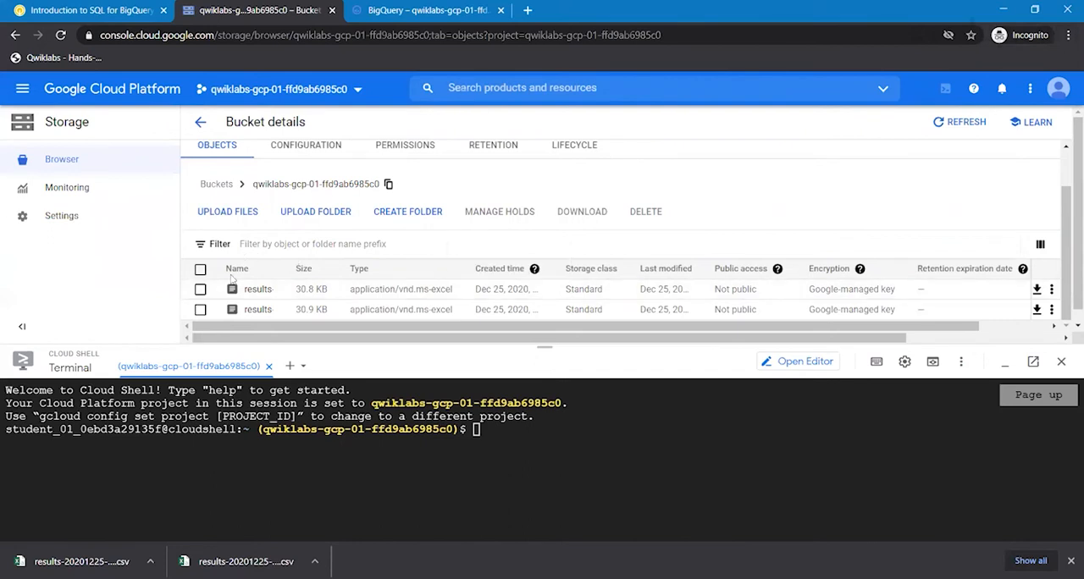
- Rename results-20201225-111930.csv in the bucket to start_station_data.csv, copying the new name from the lab instructions
click(1051, 310)
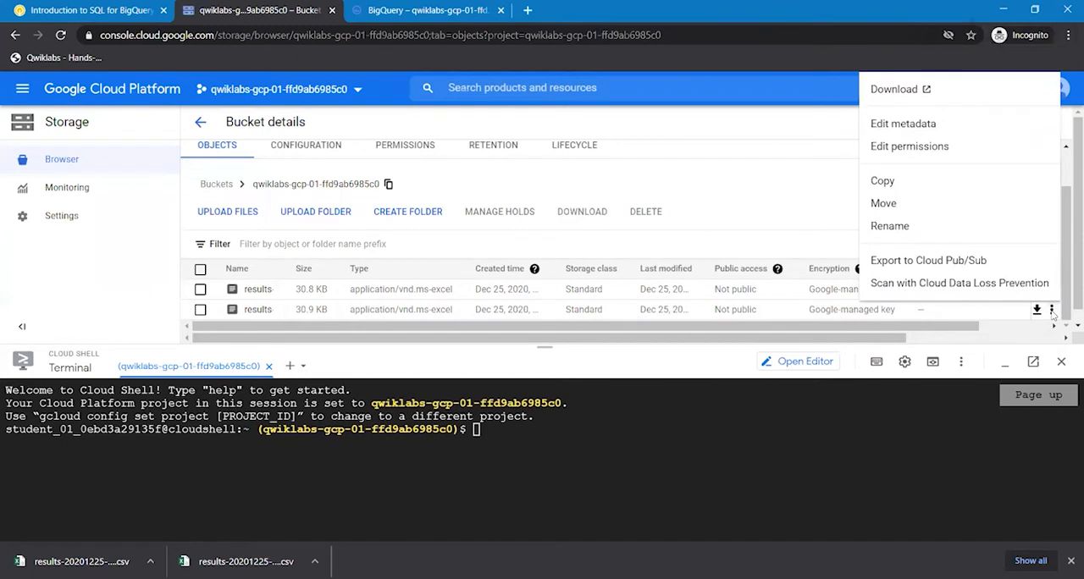
click(890, 226)
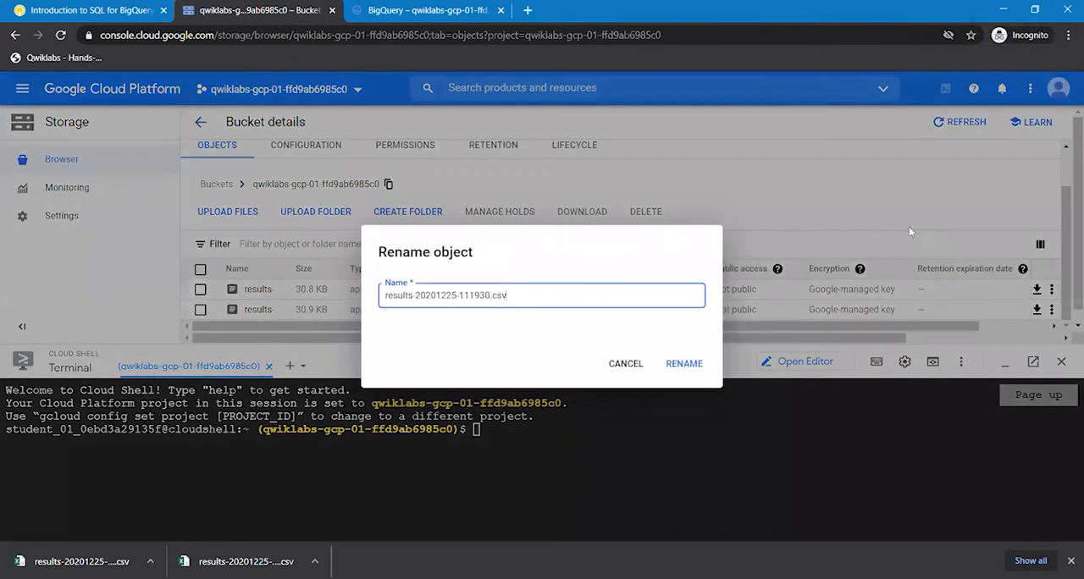
click(64, 11)
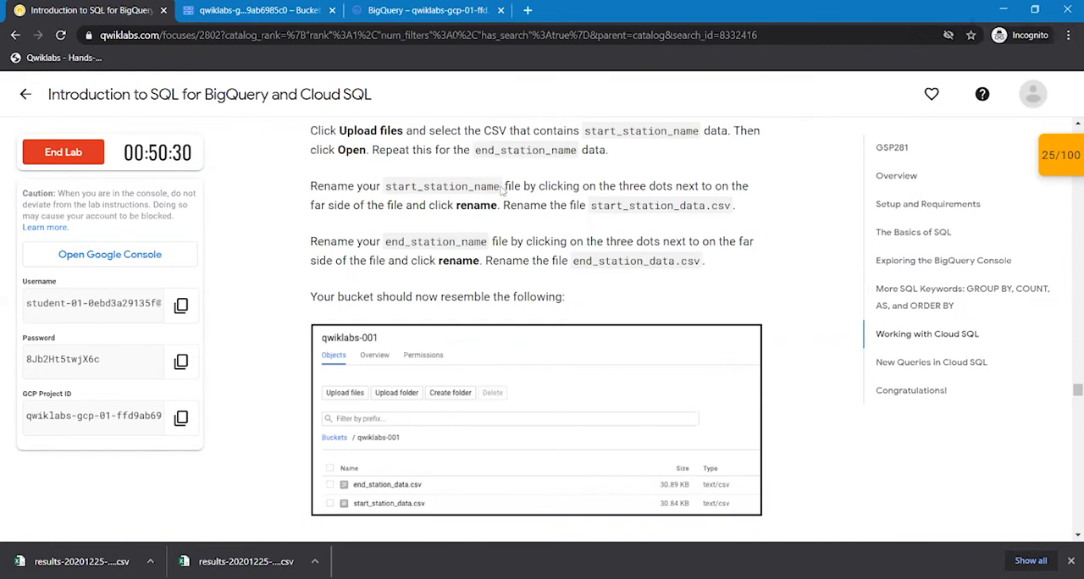
drag(502, 187, 441, 186)
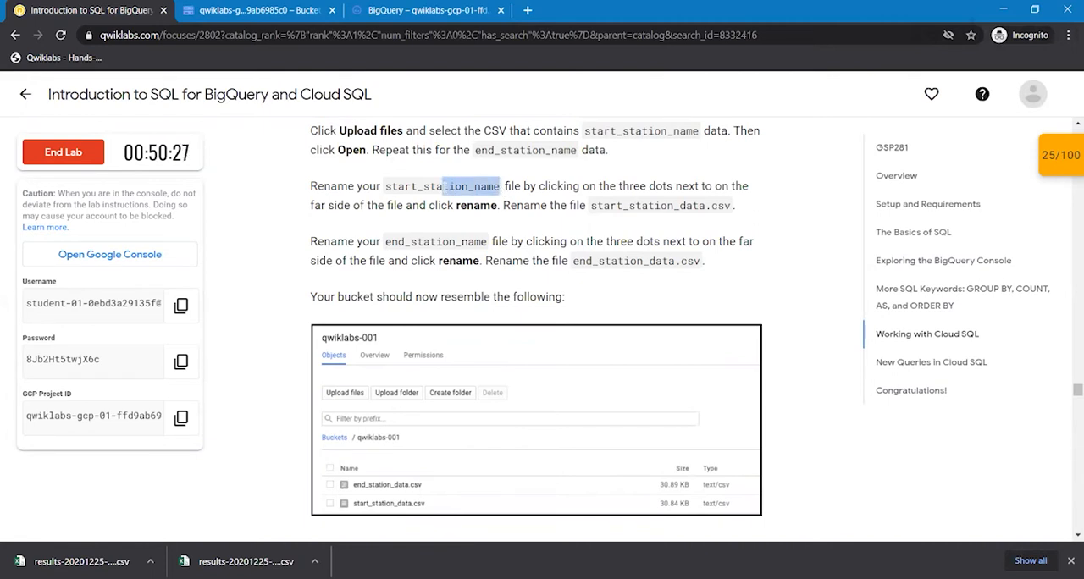
click(531, 218)
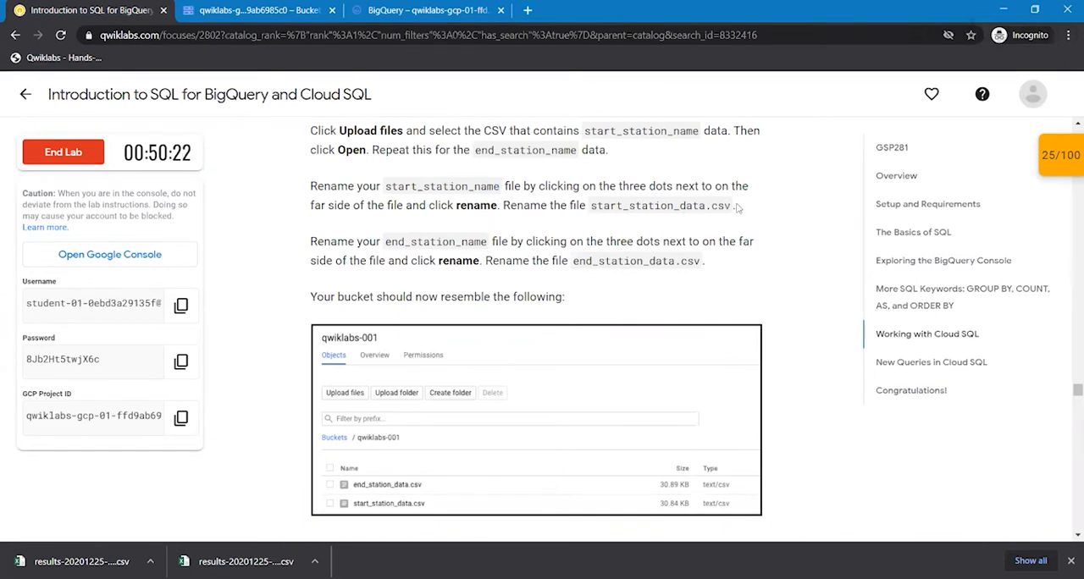
drag(731, 205, 591, 209)
key(ctrl+c)
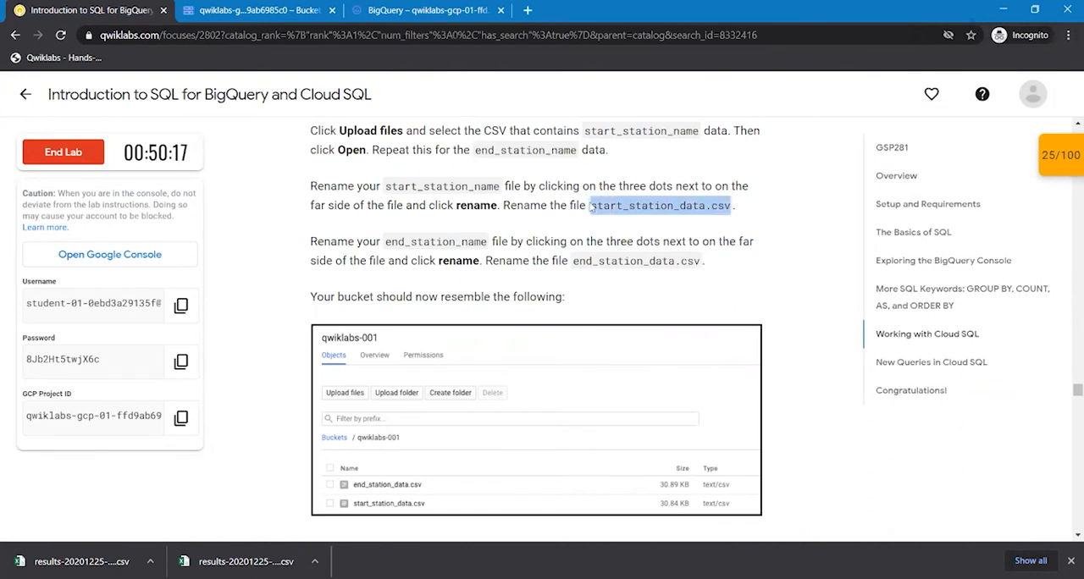
click(269, 9)
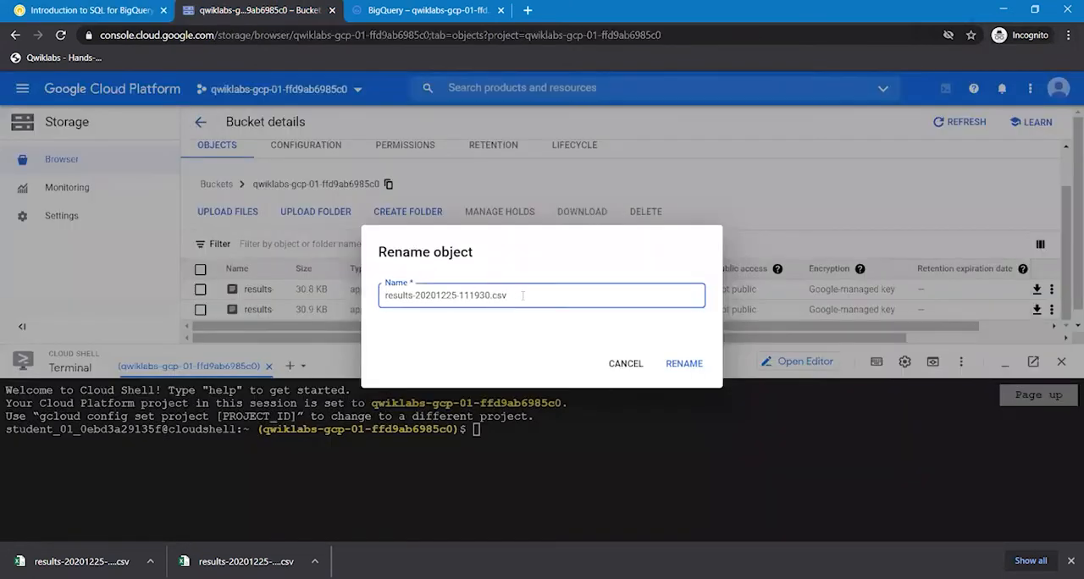
drag(523, 295, 383, 295)
key(BackSpace)
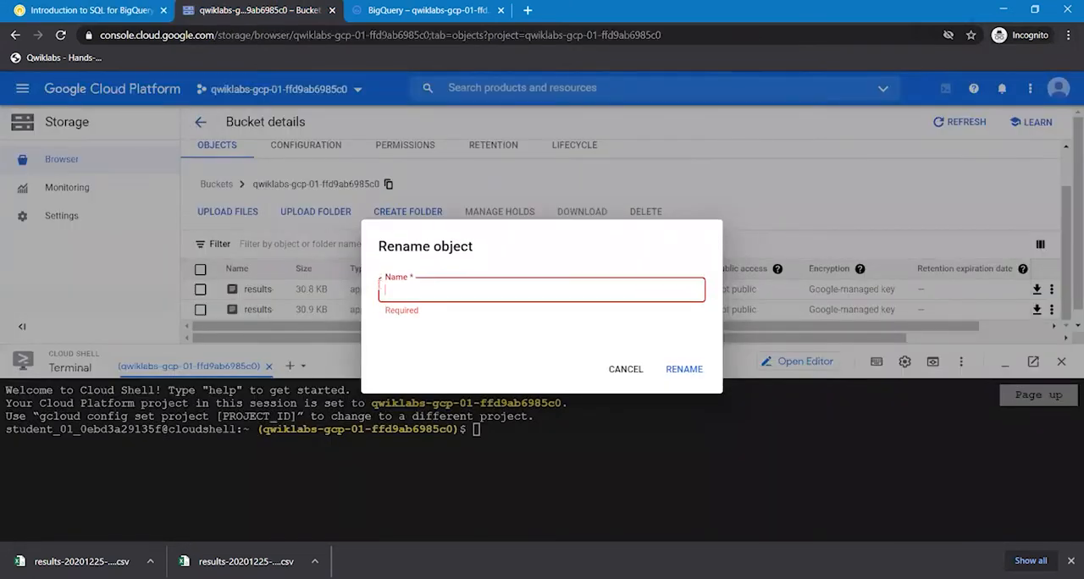
key(ctrl+v)
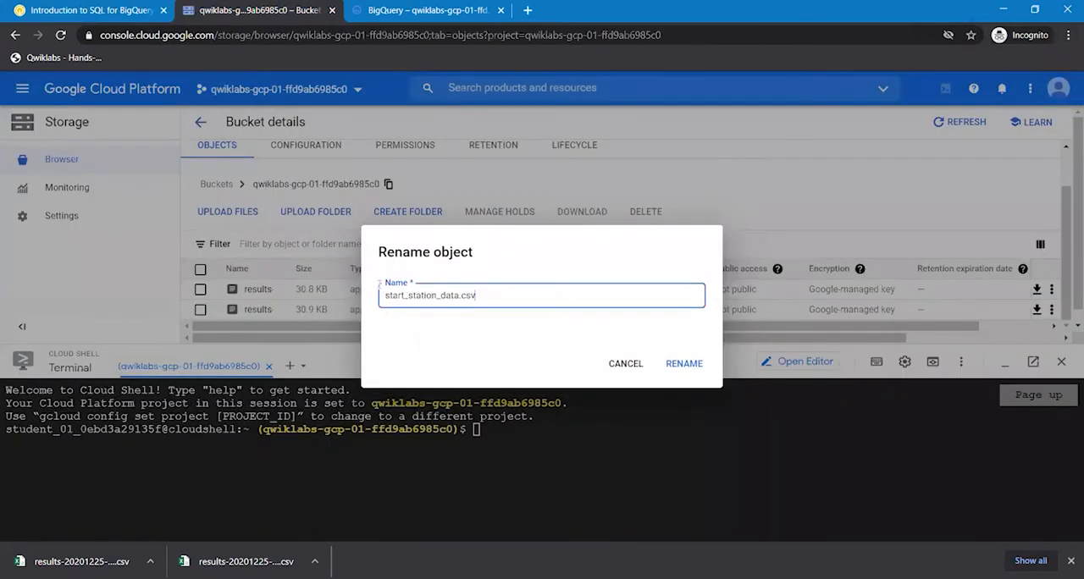
click(685, 364)
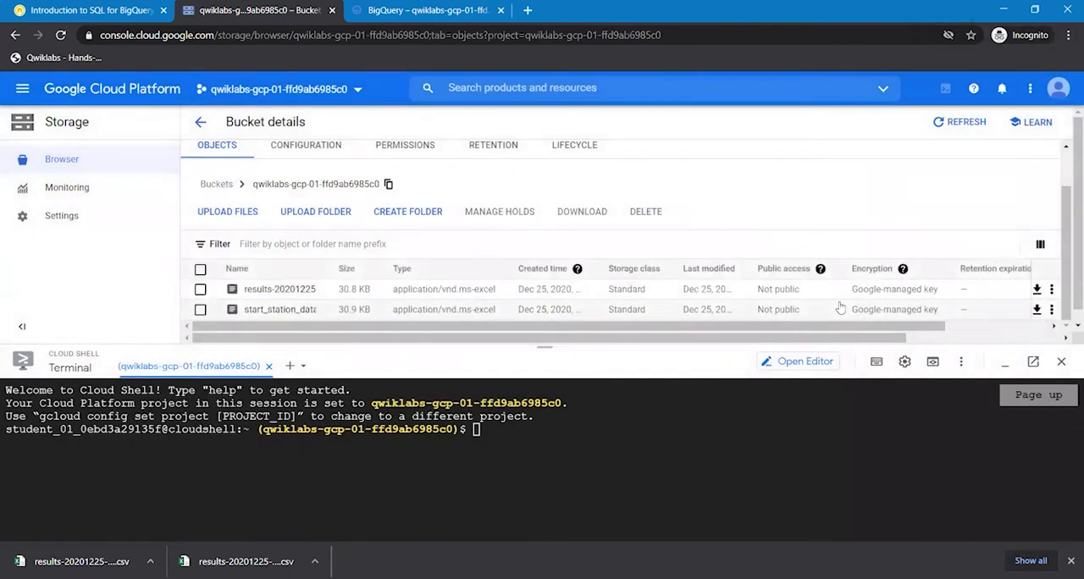
- Rename results-20201225-111842.csv in the bucket to end_station_data.csv, copying the new name from the lab instructions
click(1052, 292)
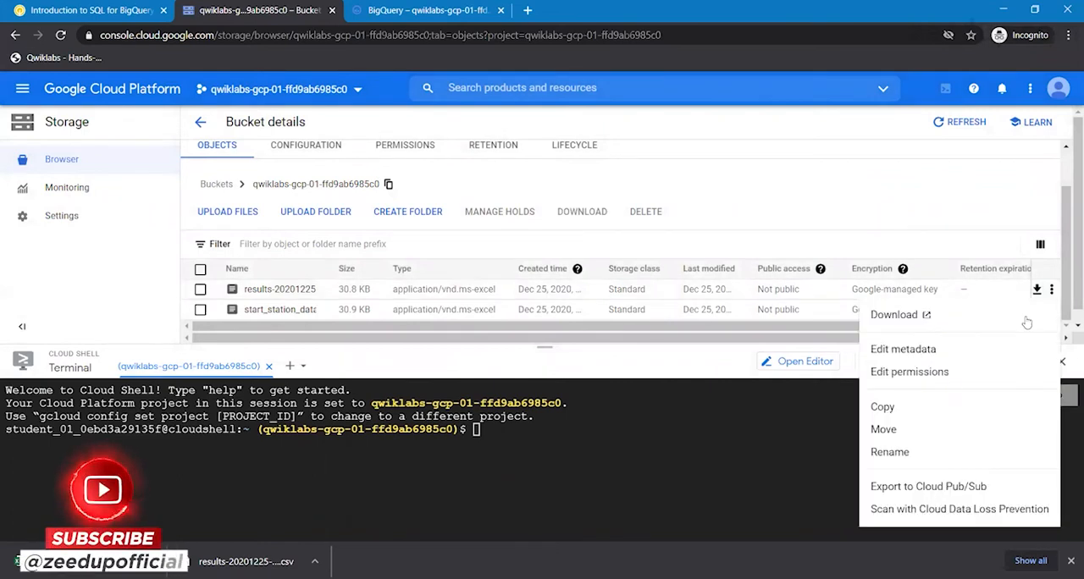
click(885, 452)
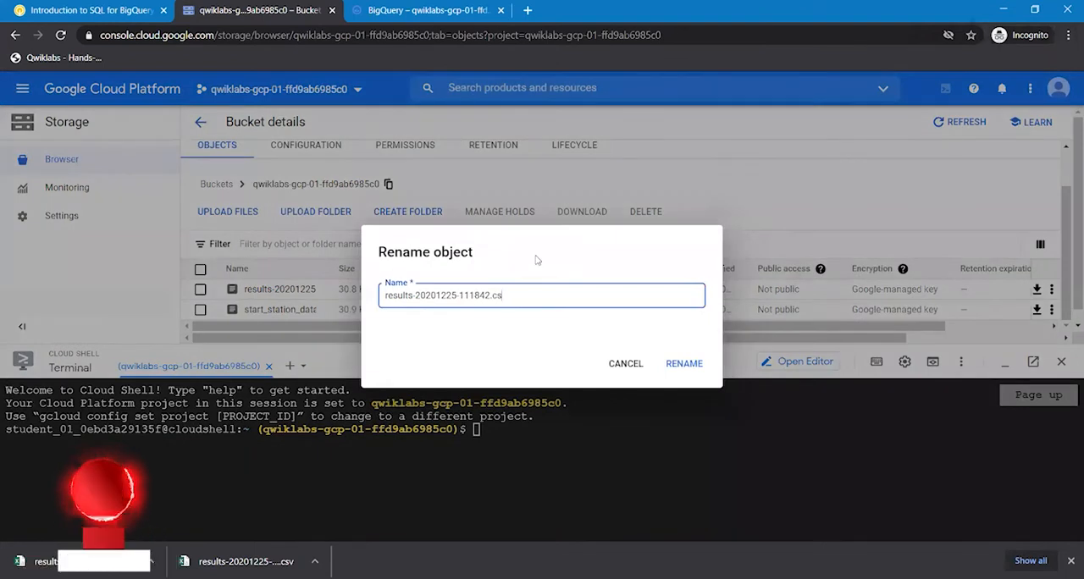
key(BackSpace)
key(BackSpace)
key(BackSpace)
key(BackSpace)
key(BackSpace)
key(BackSpace)
key(BackSpace)
key(BackSpace)
key(BackSpace)
key(BackSpace)
key(BackSpace)
key(BackSpace)
key(BackSpace)
key(BackSpace)
key(BackSpace)
key(BackSpace)
key(BackSpace)
key(BackSpace)
key(BackSpace)
key(BackSpace)
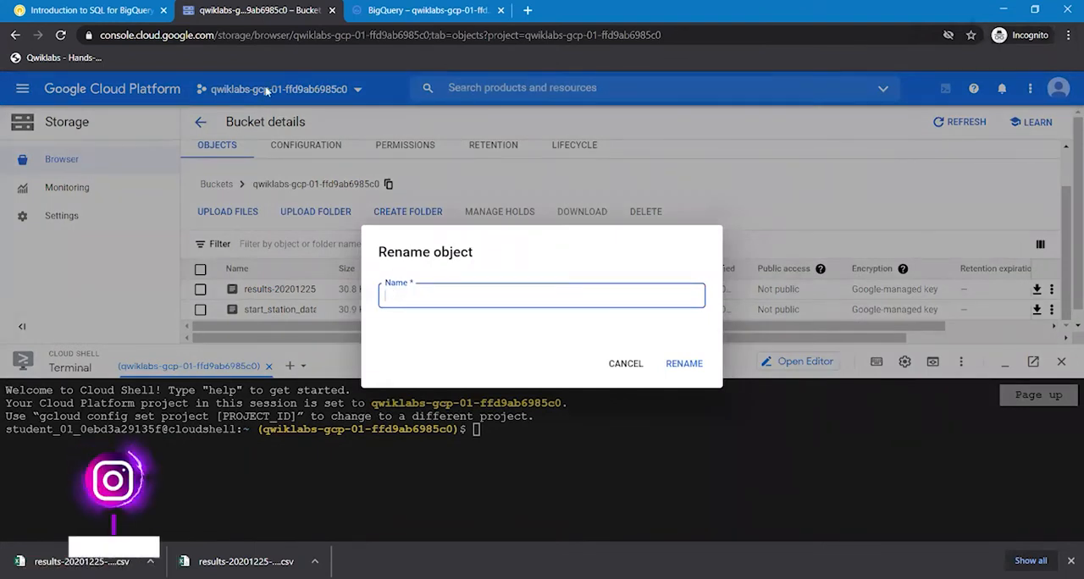
click(103, 9)
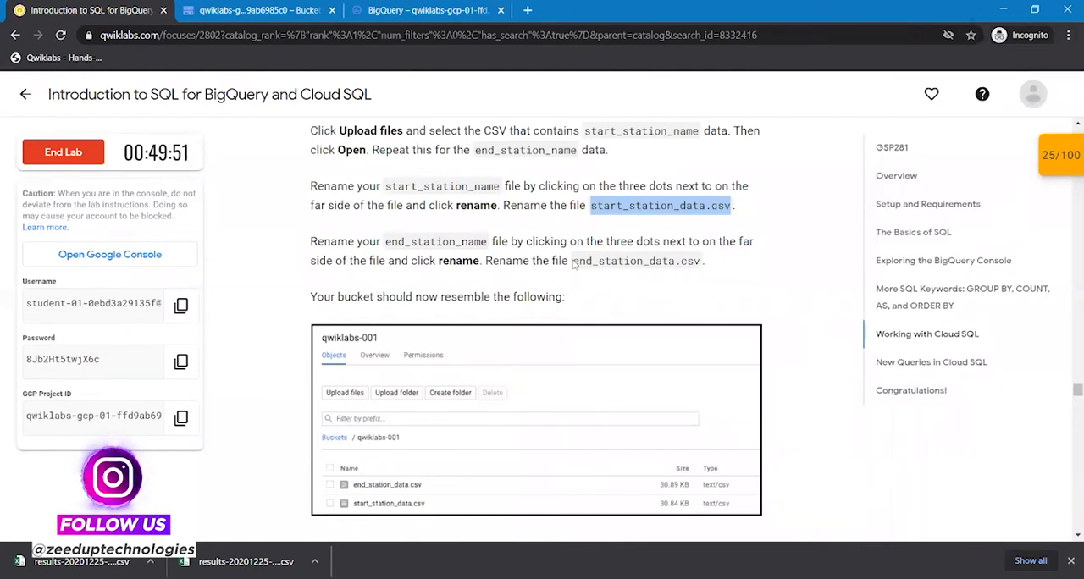
drag(574, 264, 702, 260)
key(ctrl+c)
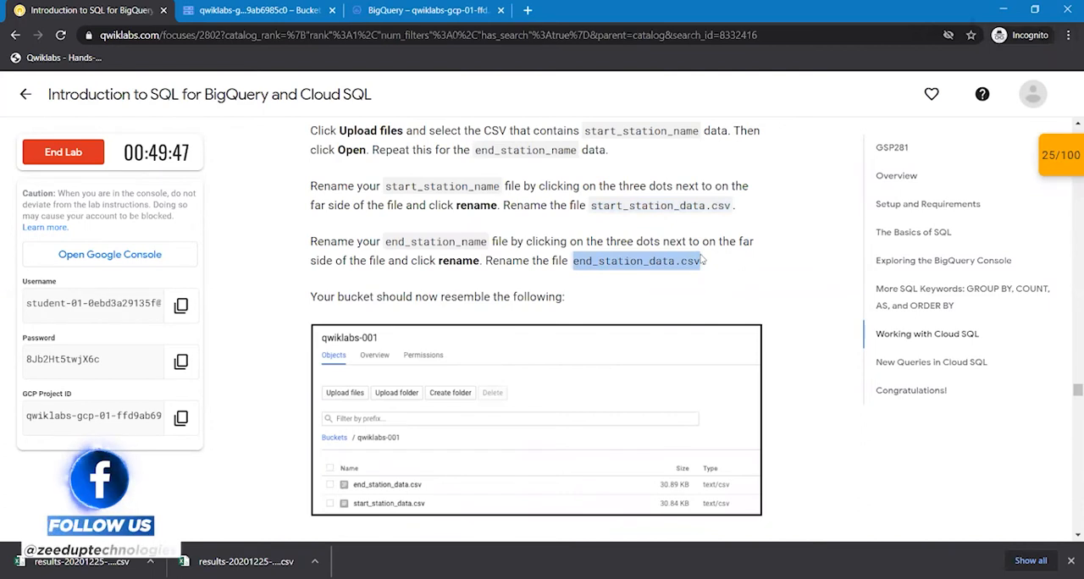
click(248, 9)
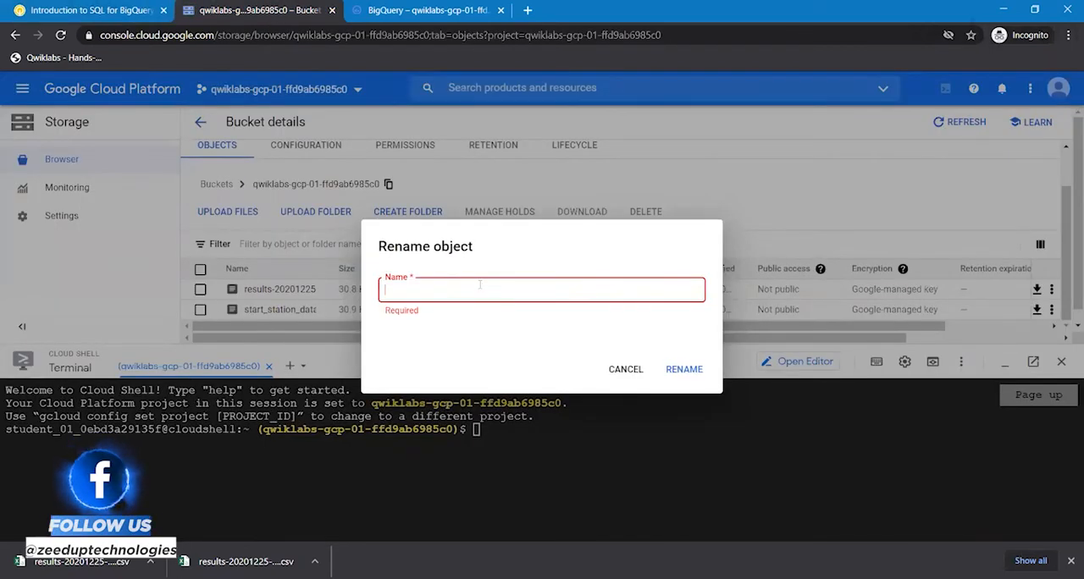
key(ctrl+v)
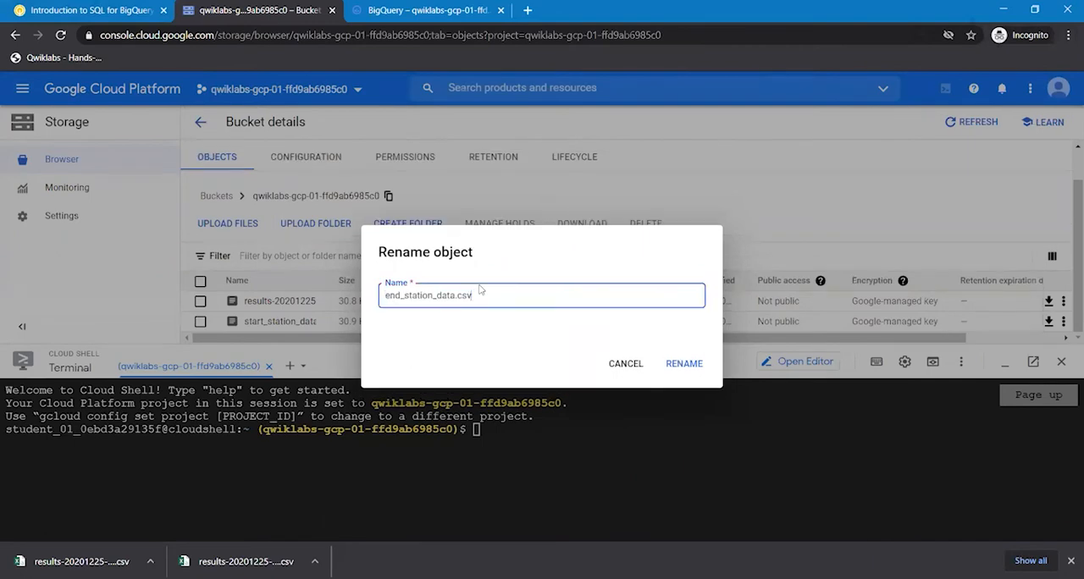
click(683, 363)
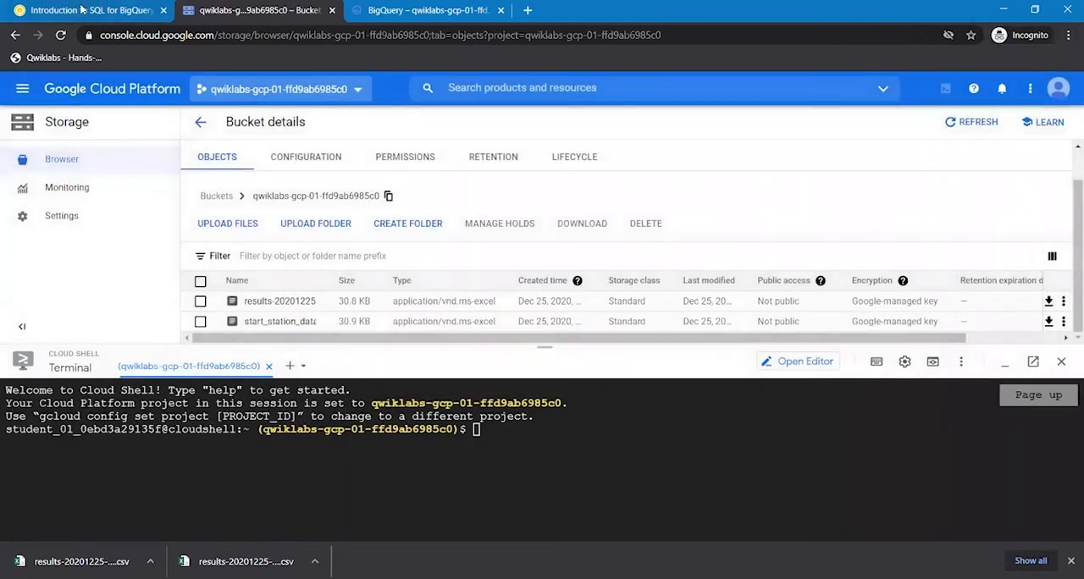
- Check progress in the lab for the Upload CSV files to Cloud Storage task
click(82, 9)
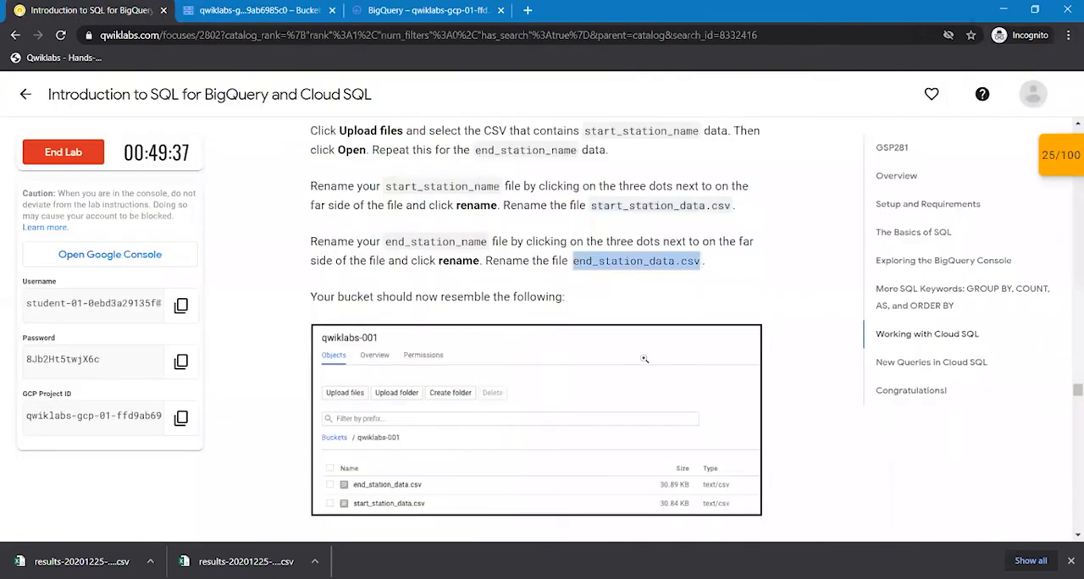
scroll(844, 425, down, 4)
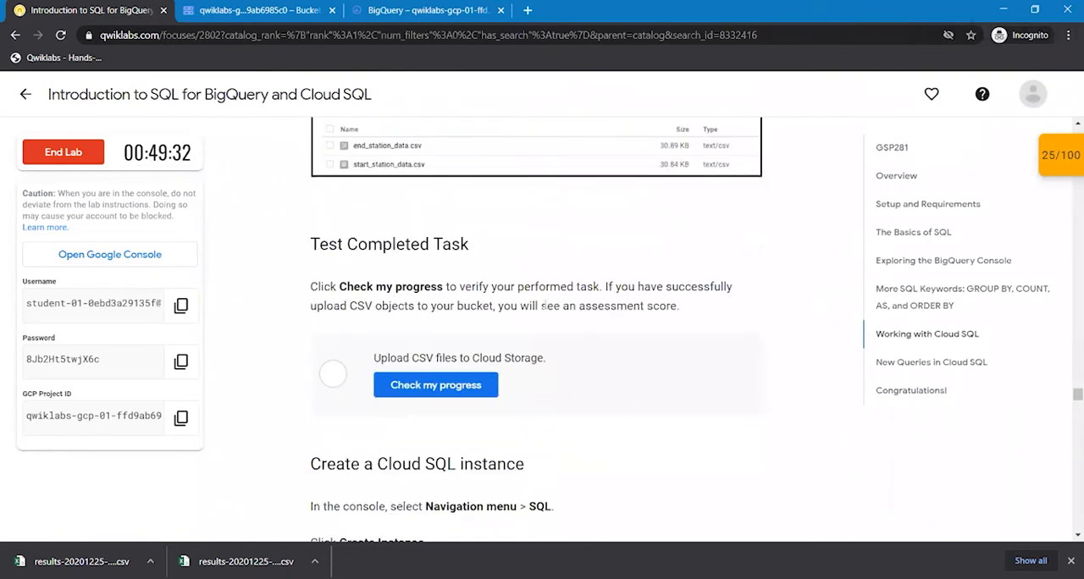
click(426, 388)
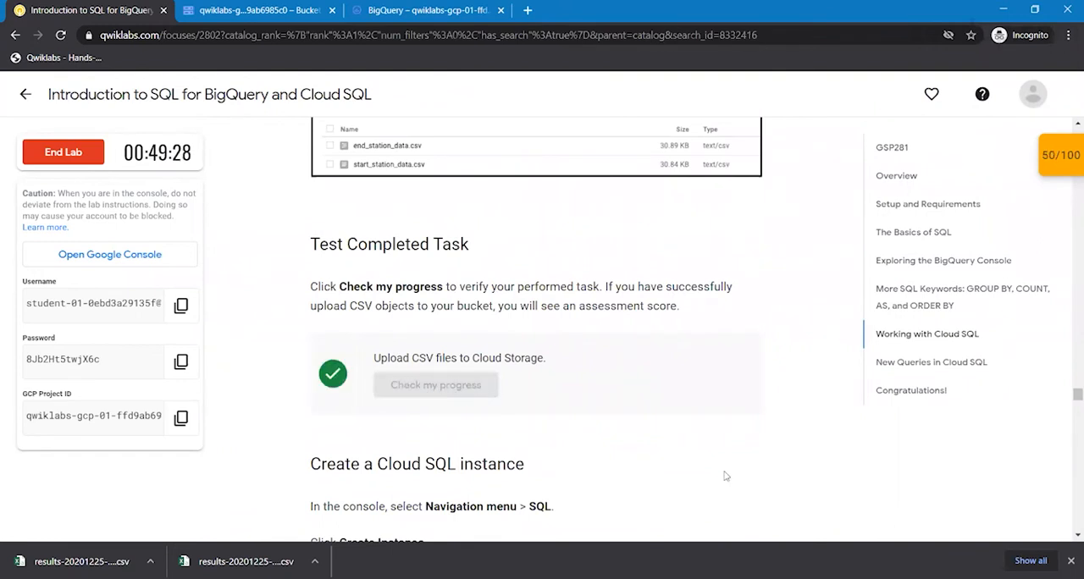
scroll(832, 491, down, 2)
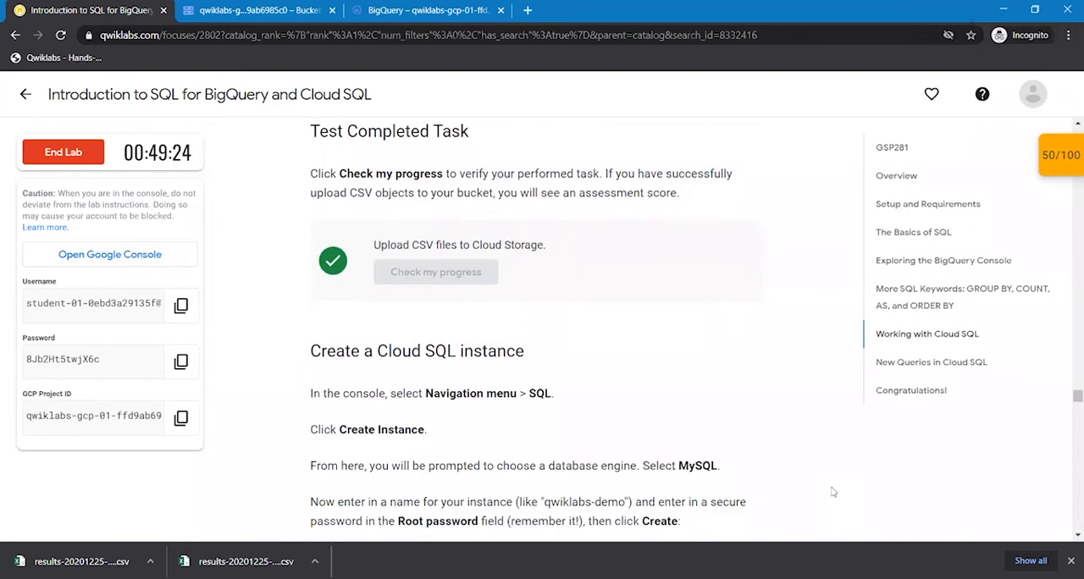
- Read the lab's instructions for creating a Cloud SQL instance and open the SQL instances page in the Google Cloud console
scroll(832, 492, down, 1)
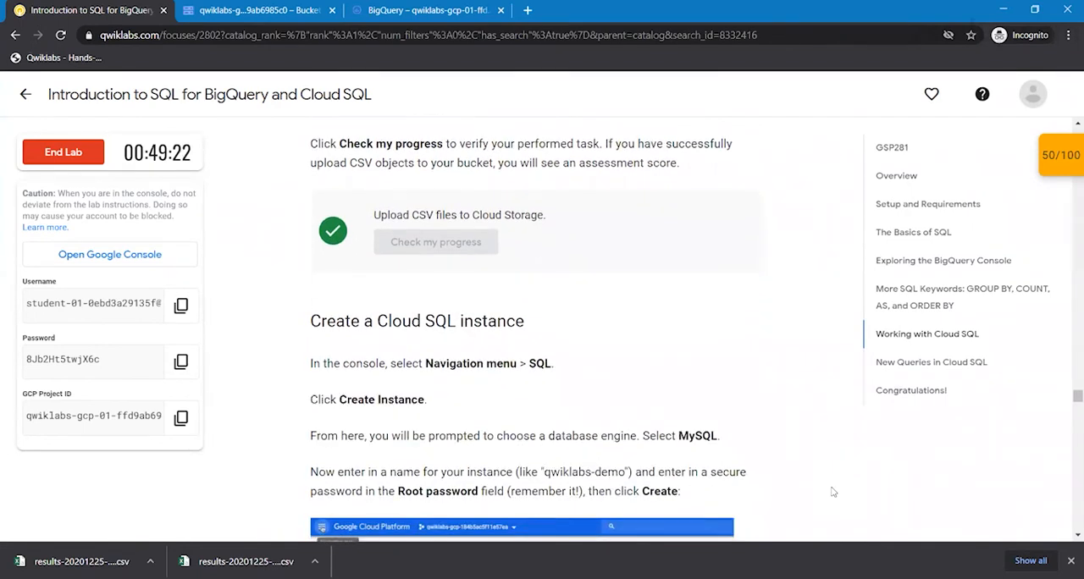
scroll(833, 491, down, 1)
scroll(832, 492, down, 2)
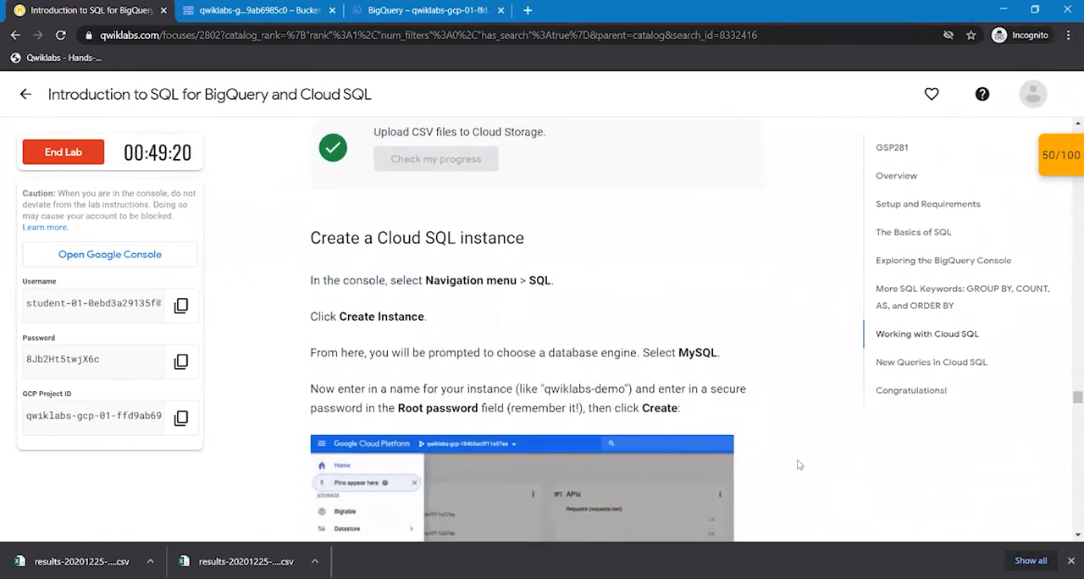
click(263, 12)
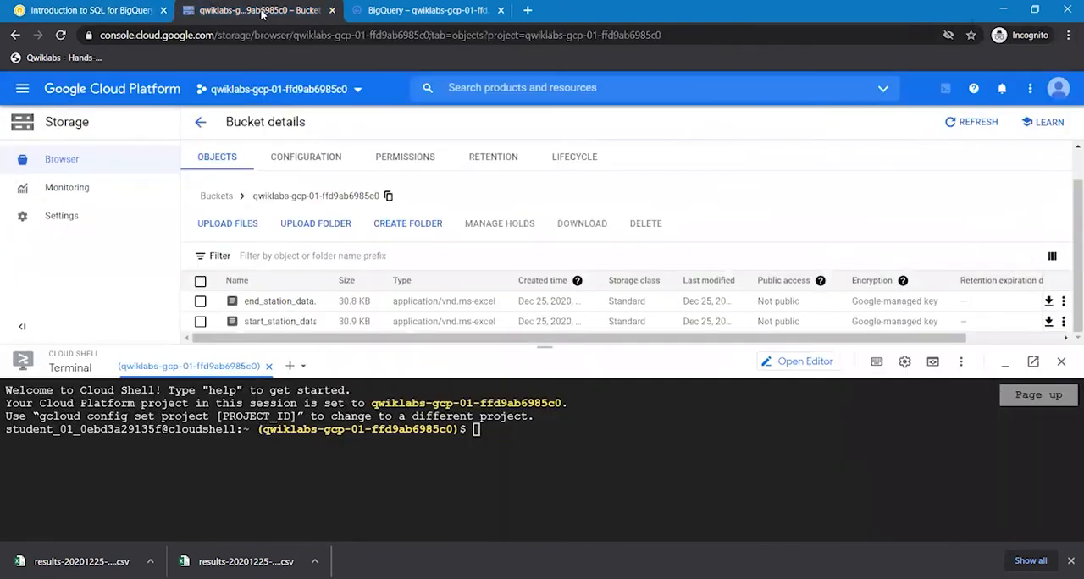
click(22, 91)
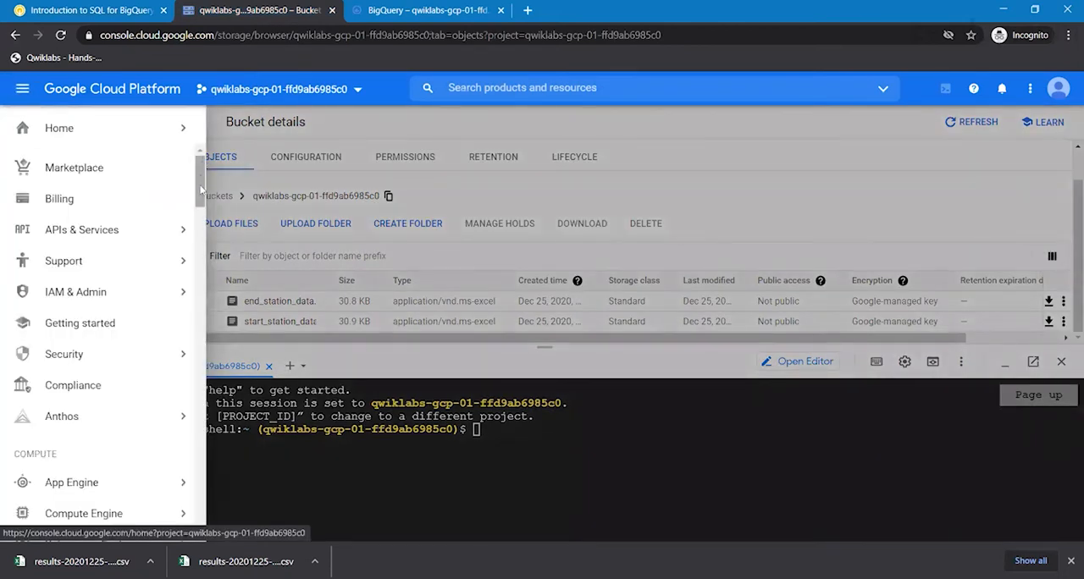
drag(201, 188, 198, 268)
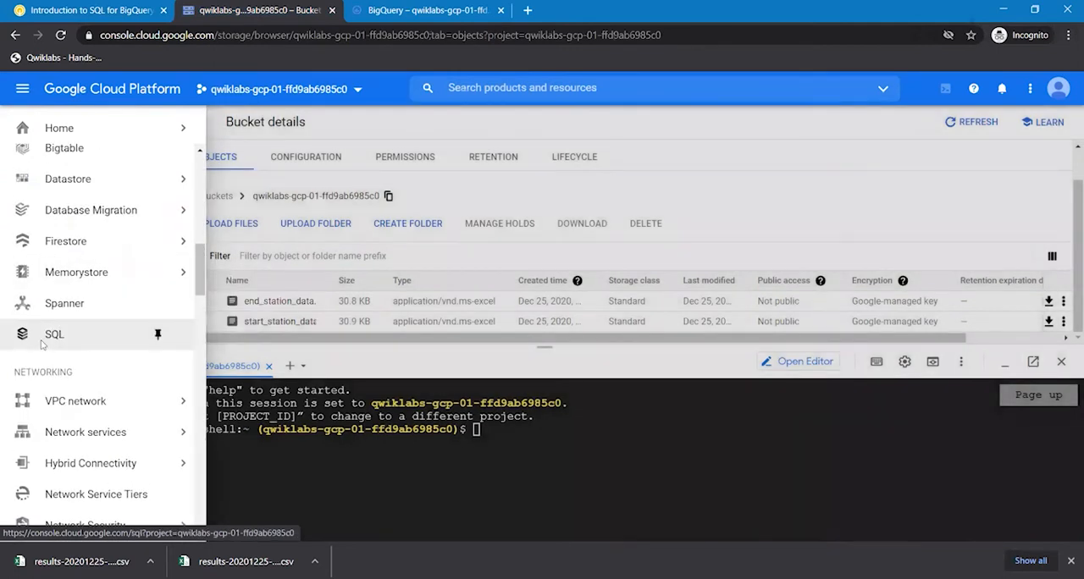
click(51, 334)
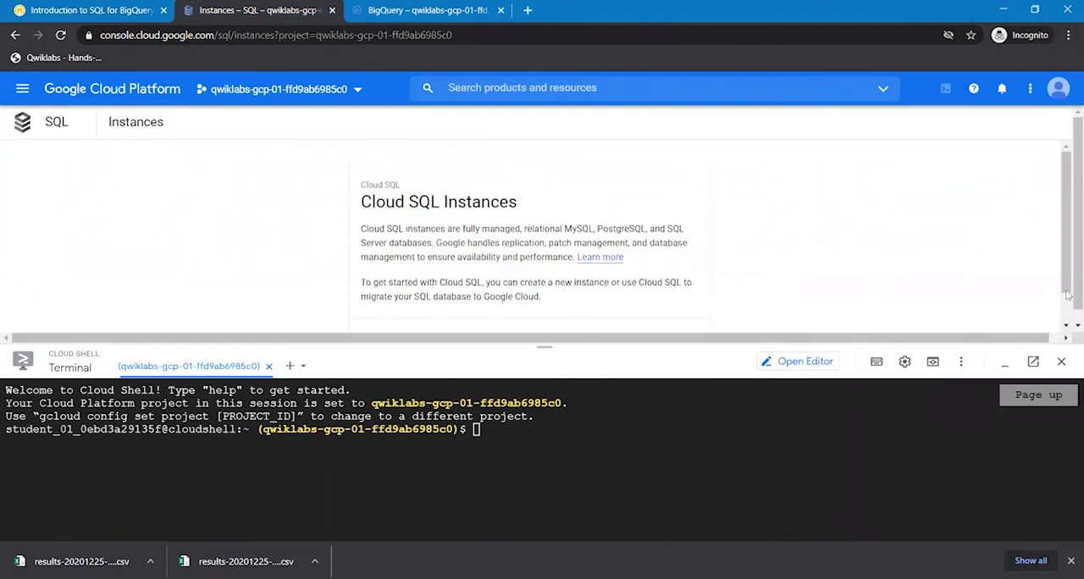
- Start creating a new Cloud SQL instance with MySQL as the database engine
scroll(540, 240, down, 1)
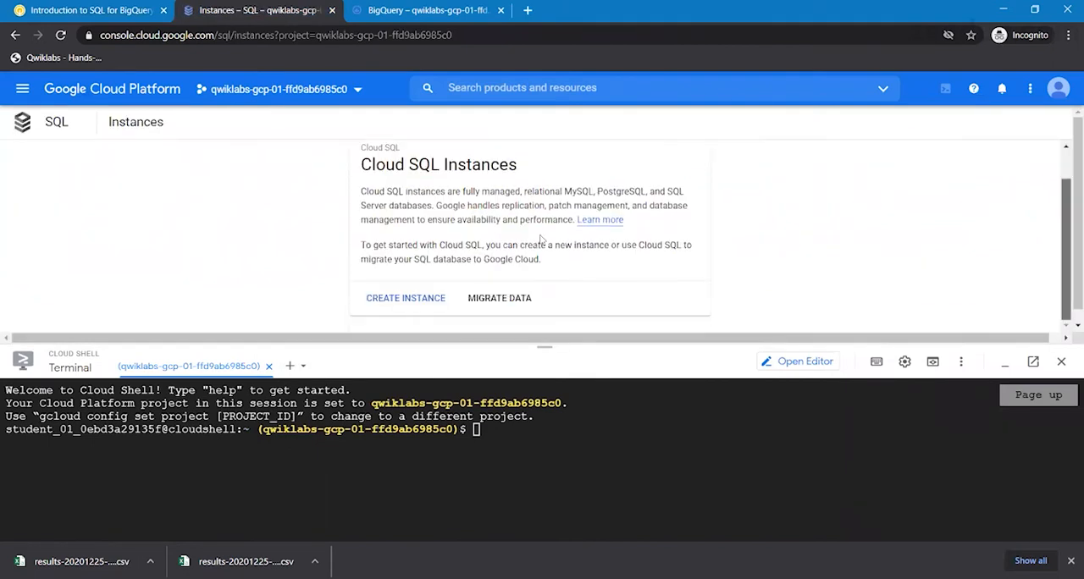
click(404, 302)
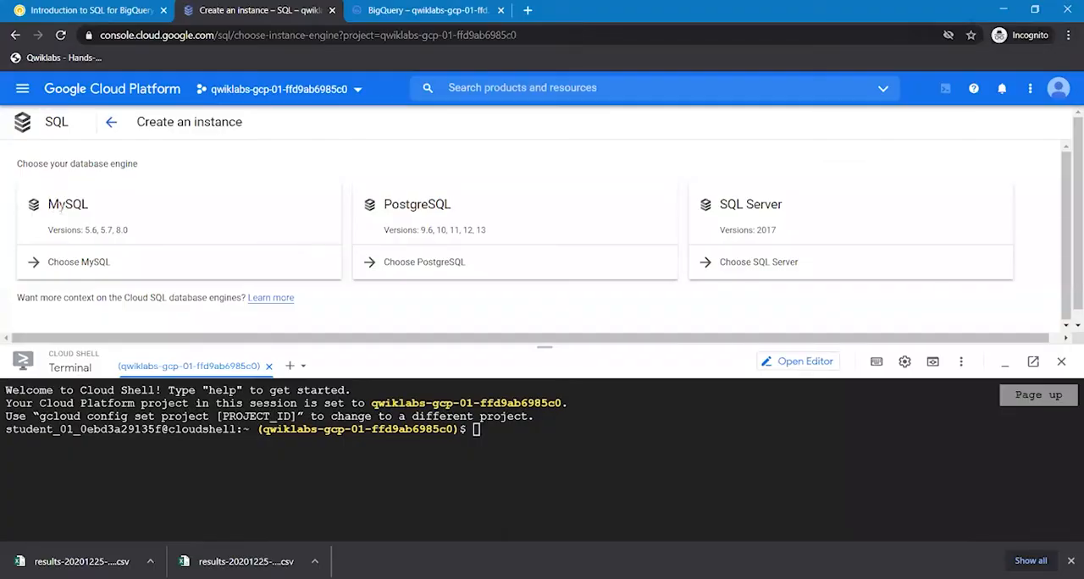
click(97, 266)
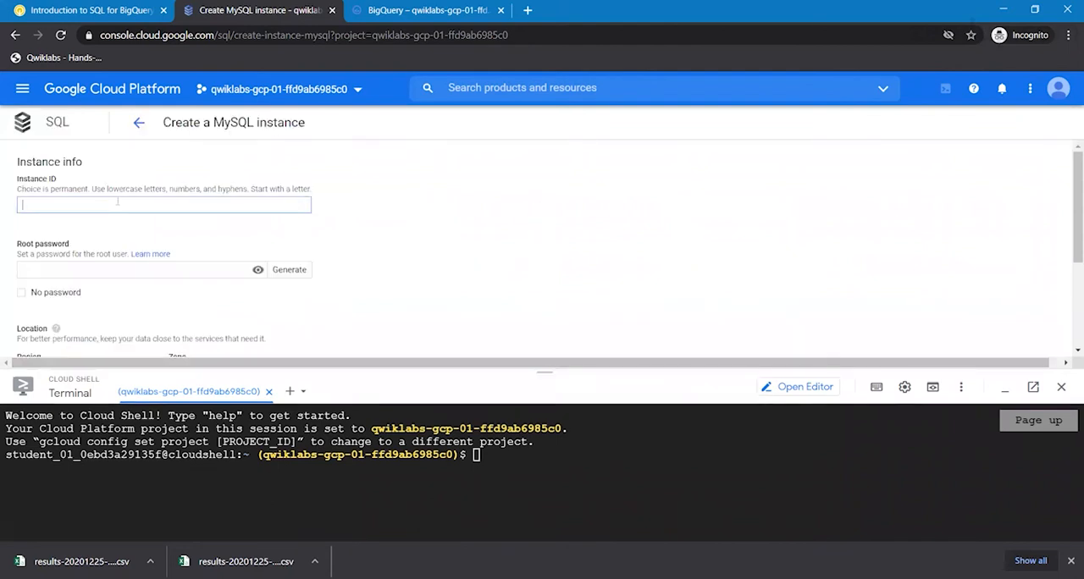
- Set the instance ID to qwiklabs-demo and enter a root password for the MySQL instance
text(qwiklabs-demo)
click(92, 267)
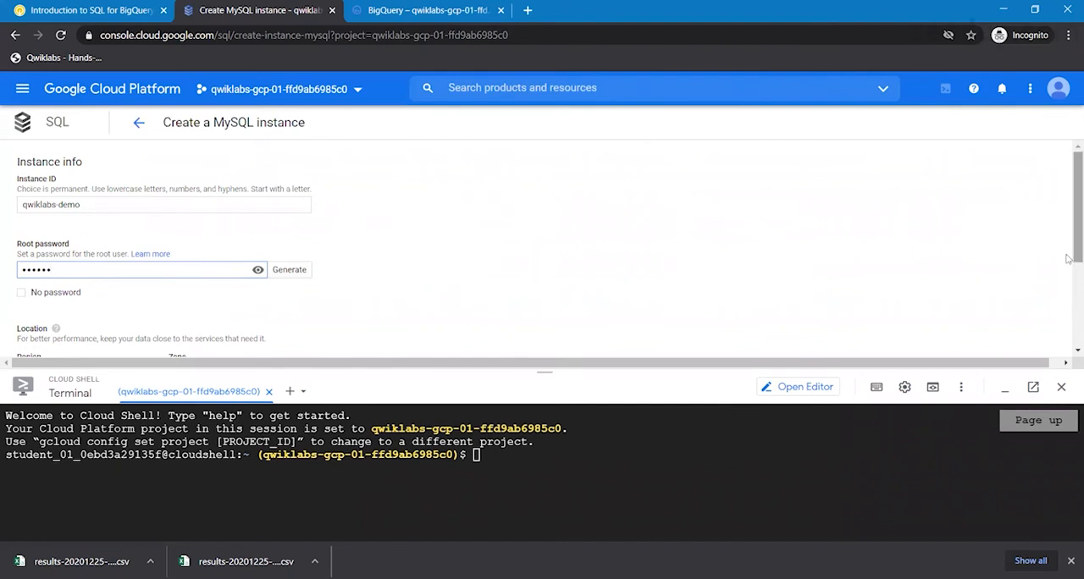
scroll(1069, 258, down, 2)
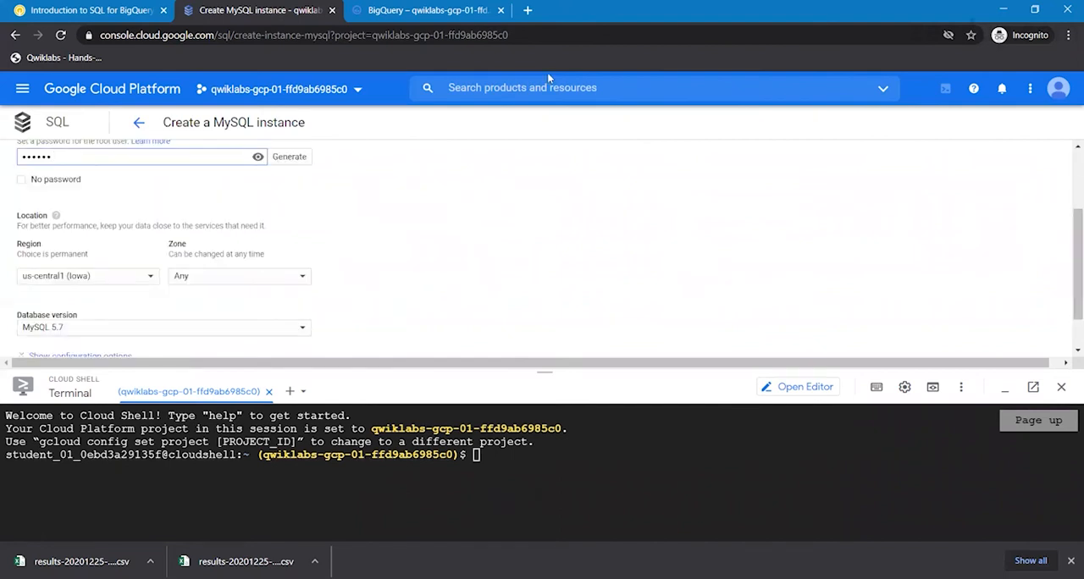
- Compare the form with the lab's instructions and create the MySQL instance with the default region, zone and database version
click(112, 15)
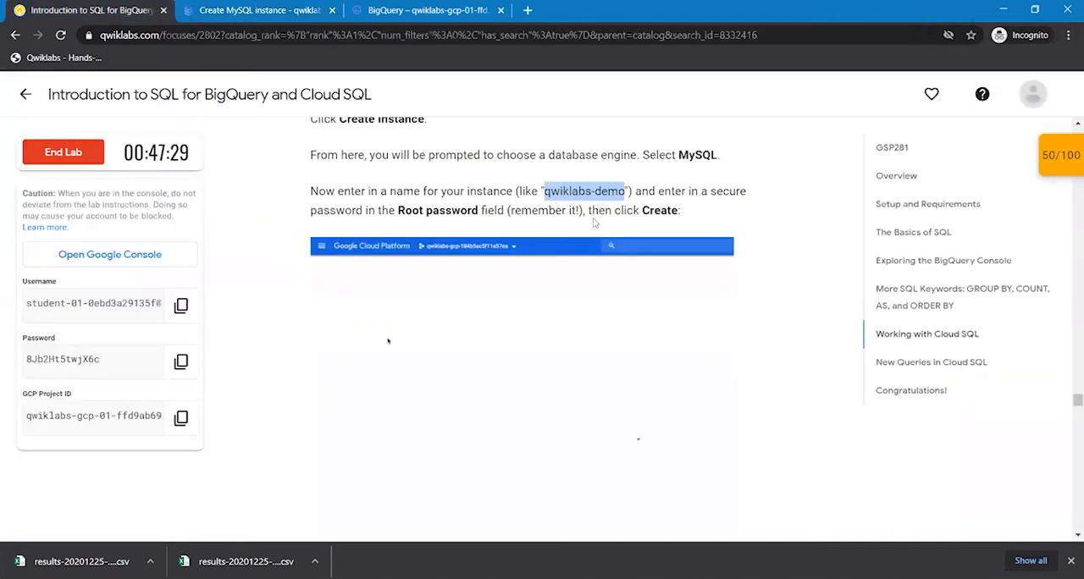
click(1053, 458)
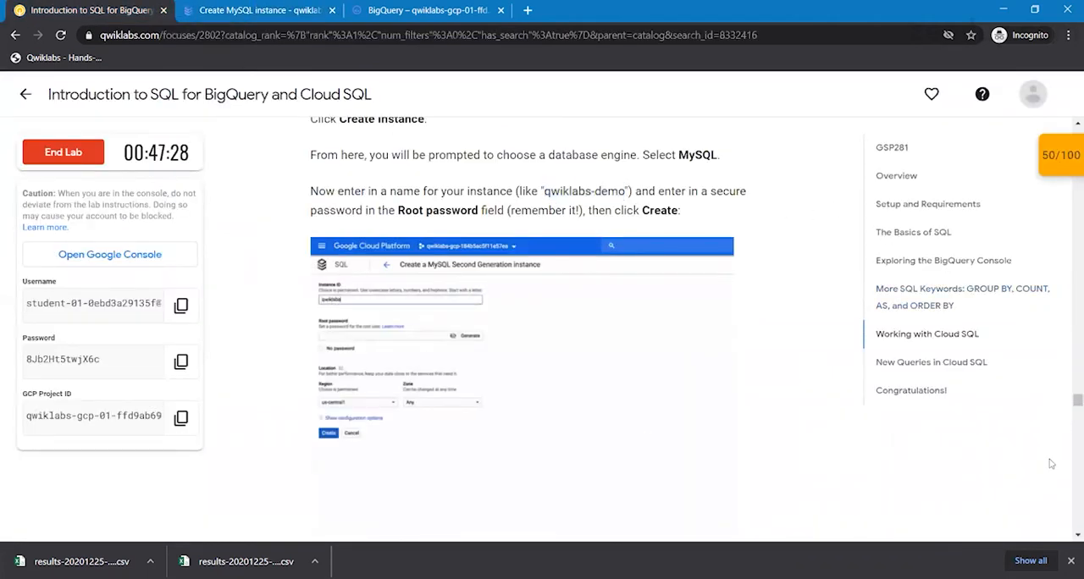
scroll(1051, 463, down, 1)
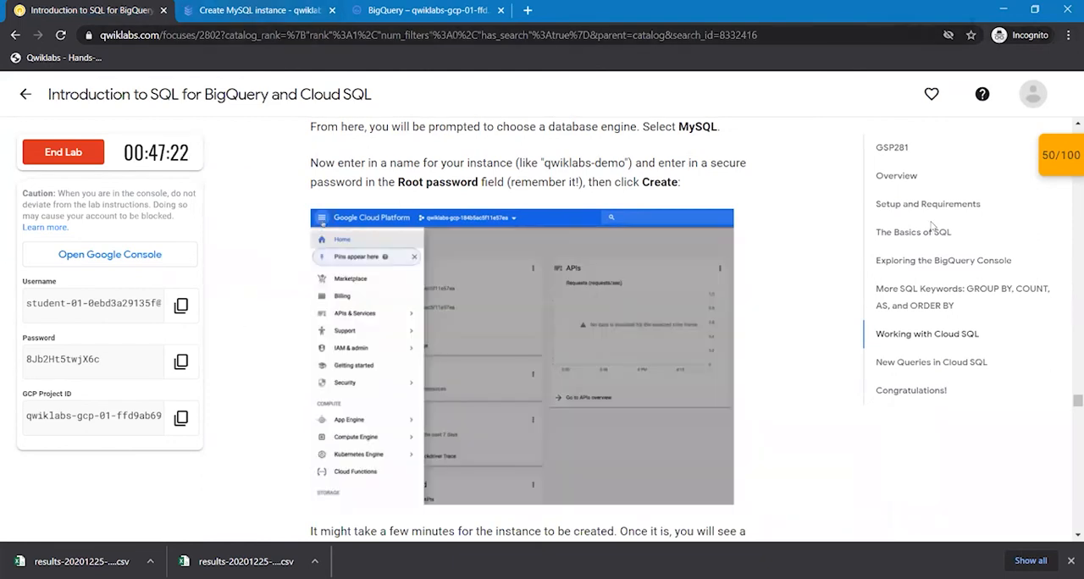
key(ctrl+Tab)
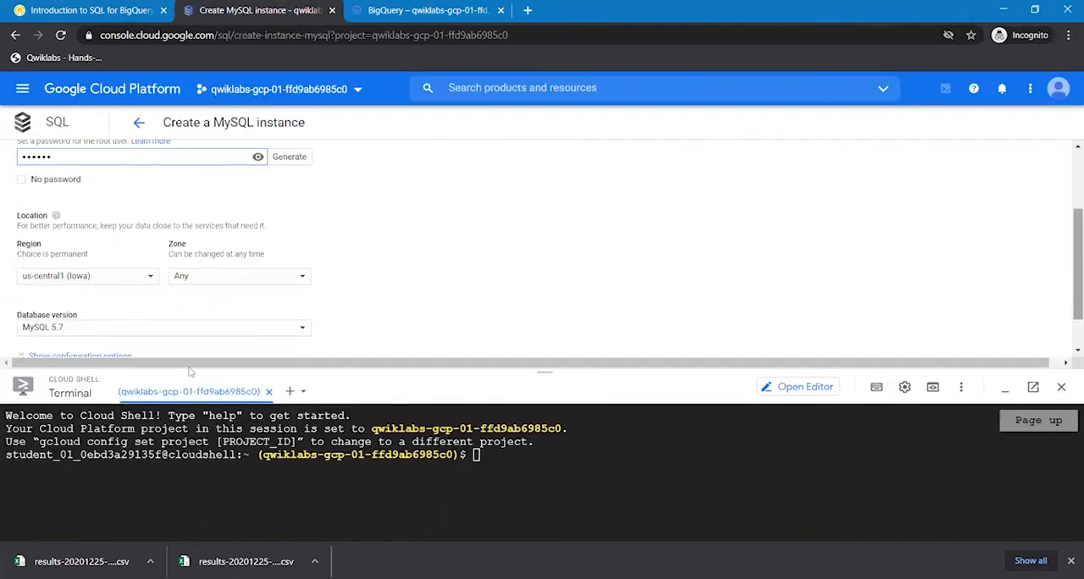
scroll(255, 322, down, 1)
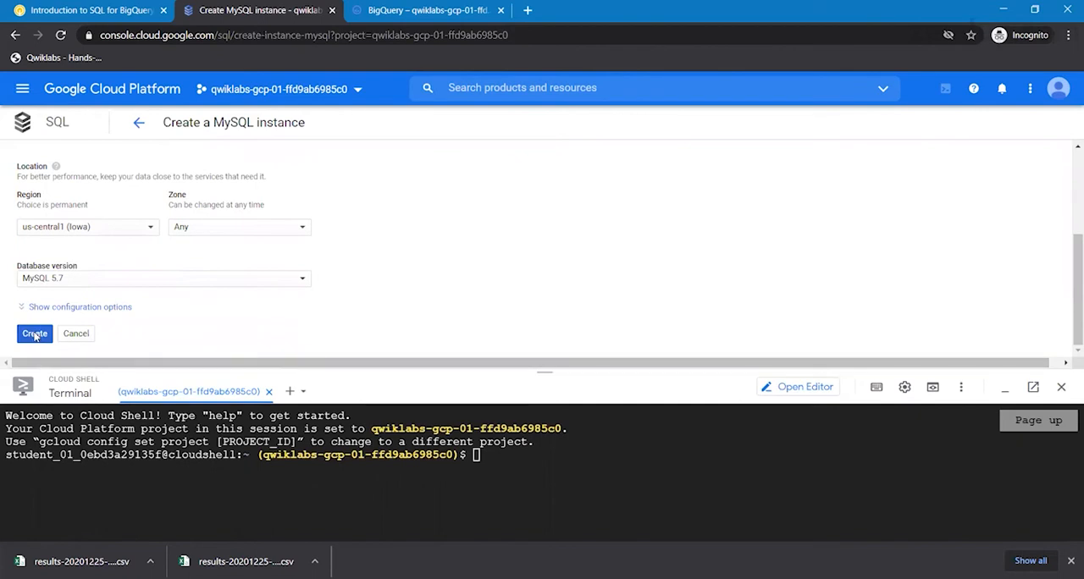
click(35, 334)
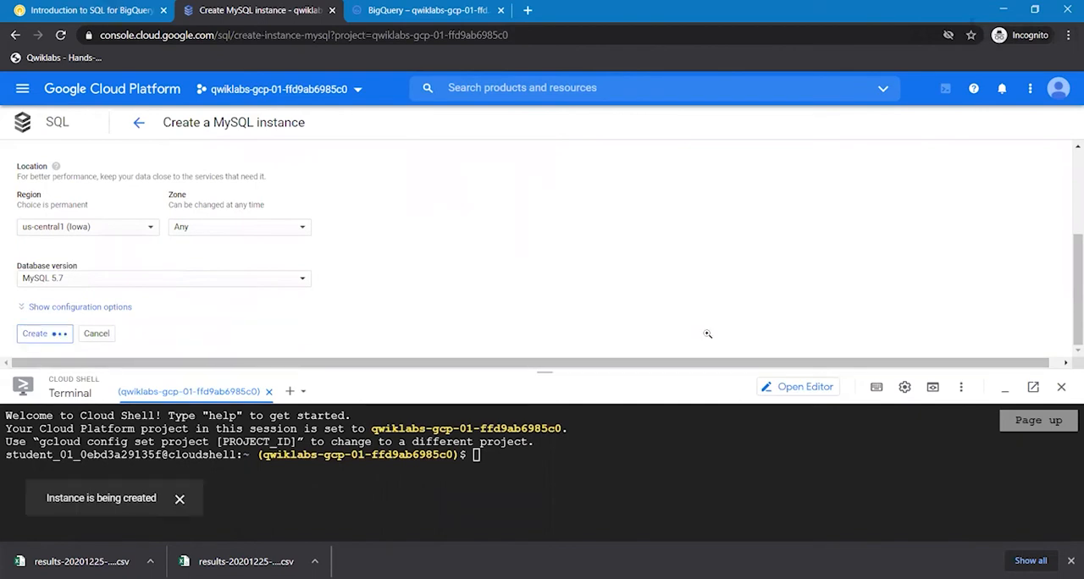
- Read the lab's instructions on what to do once the instance is created, and return to the instance's page in the console
click(92, 10)
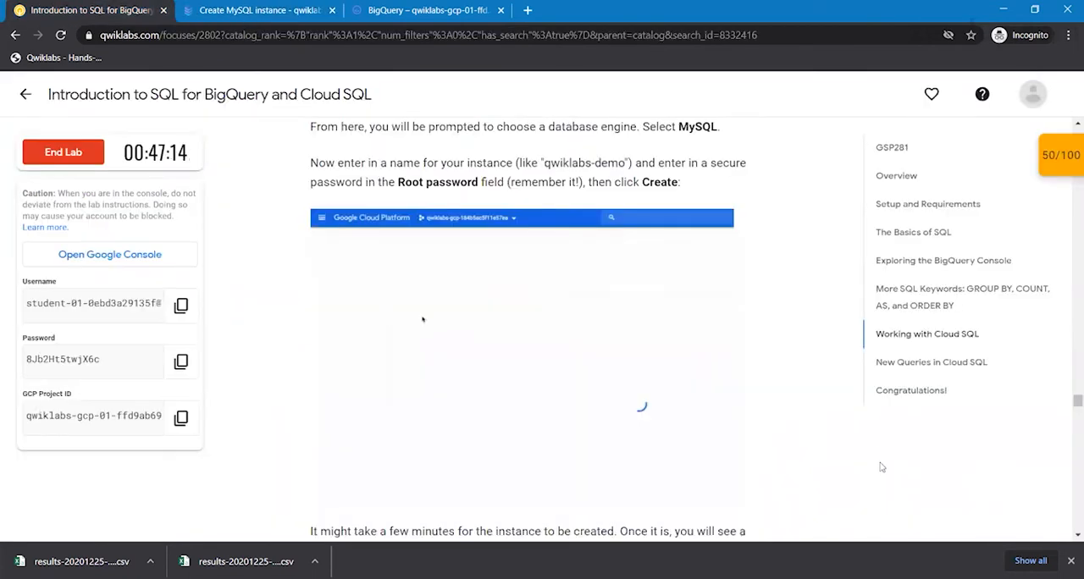
scroll(881, 467, down, 1)
scroll(881, 466, down, 2)
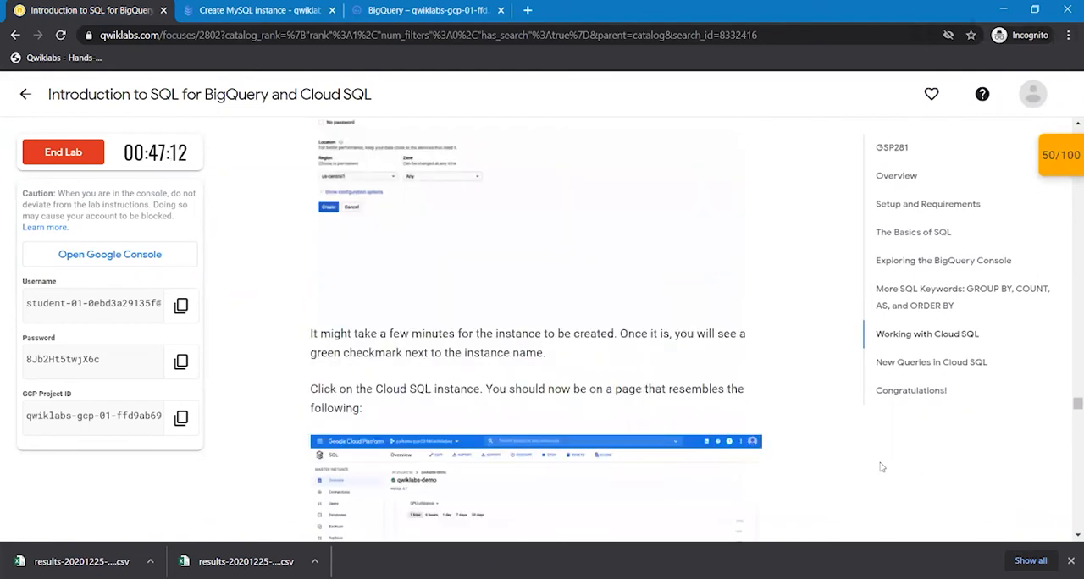
scroll(881, 467, down, 1)
scroll(881, 467, down, 1)
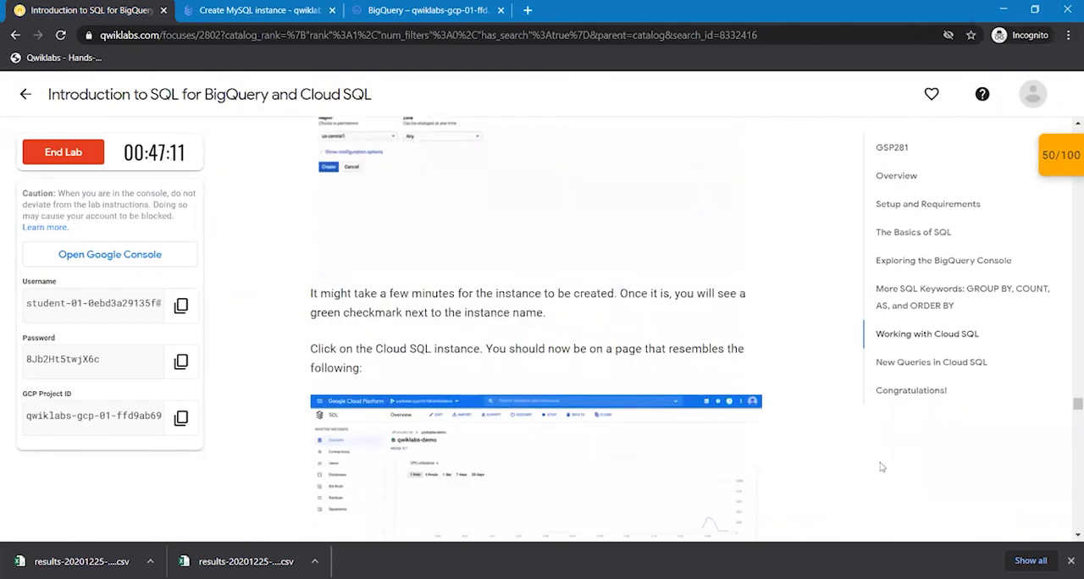
scroll(881, 467, down, 1)
scroll(881, 467, down, 1)
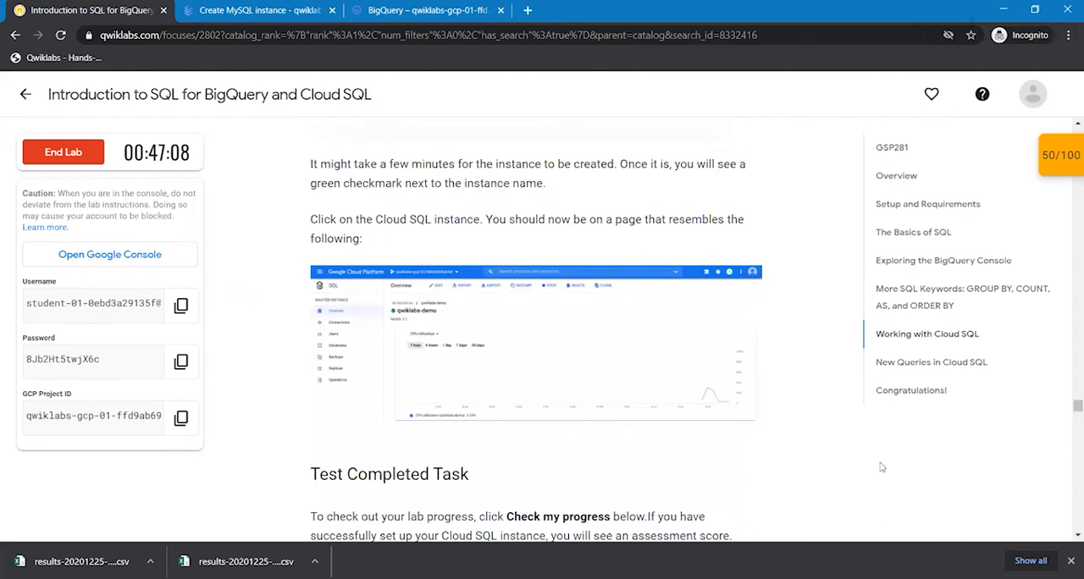
scroll(881, 466, down, 1)
scroll(881, 467, down, 2)
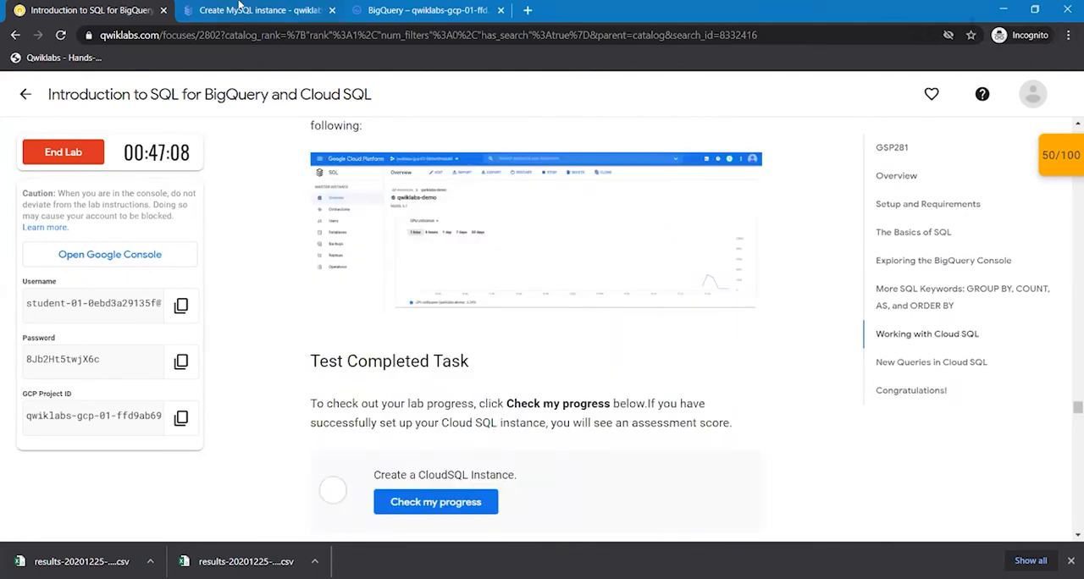
click(240, 8)
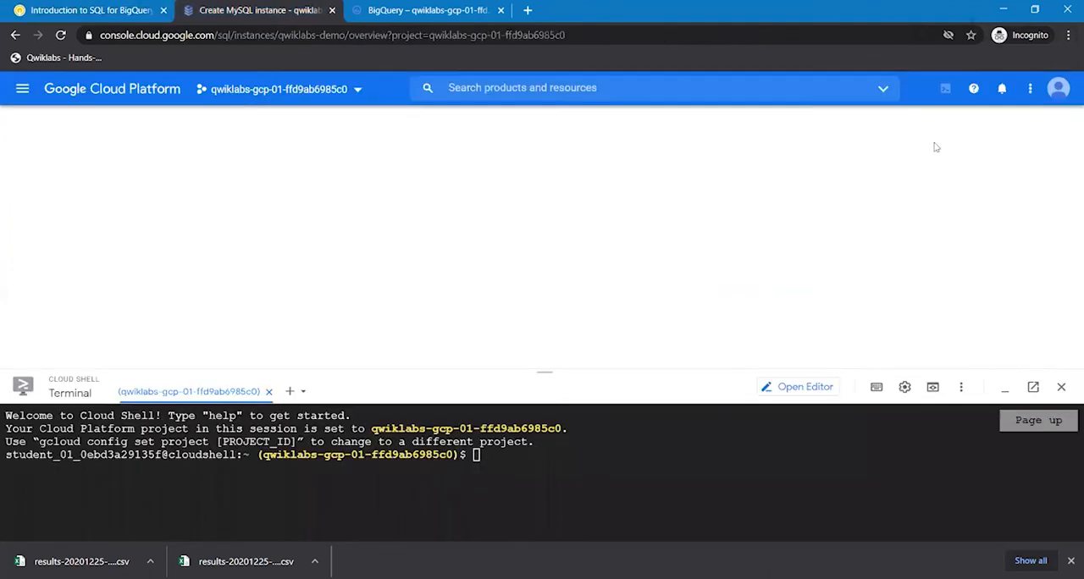
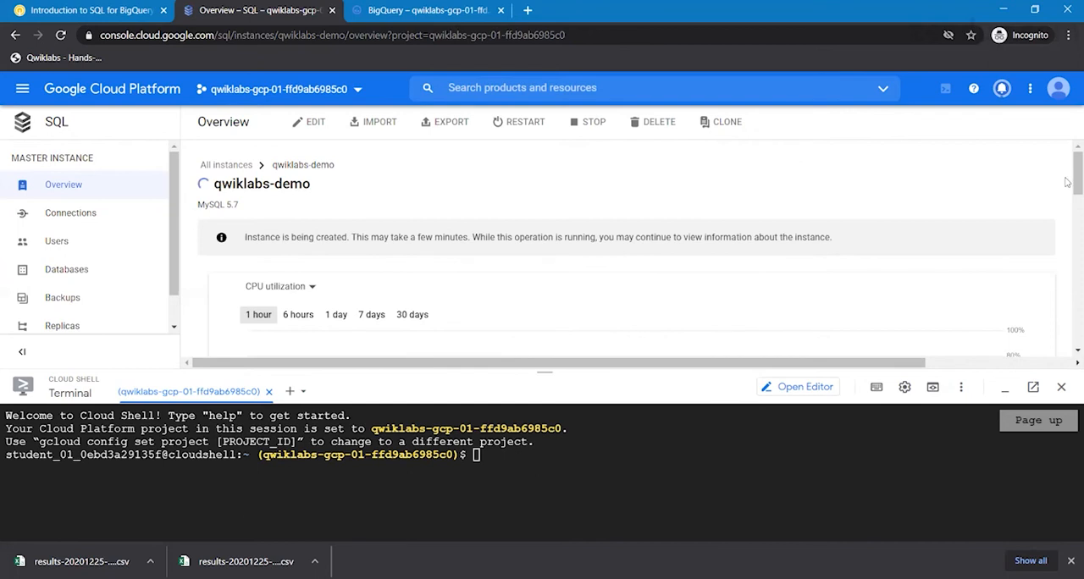
- Read ahead in the lab's instructions on checking the Cloud SQL task, creating databases and activating Cloud Shell
click(1072, 310)
drag(1076, 297, 1069, 122)
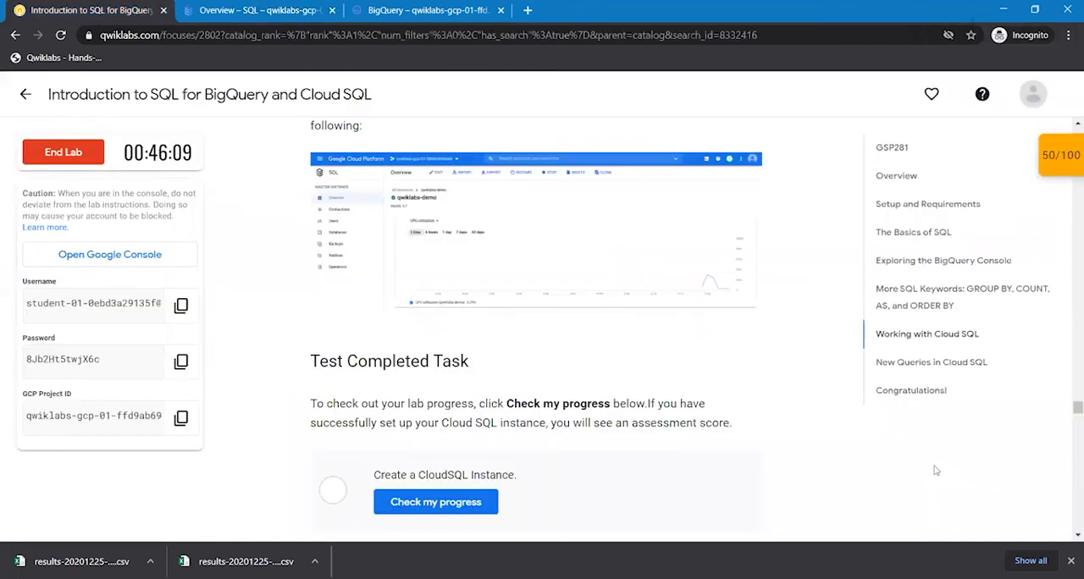
scroll(936, 470, down, 2)
scroll(935, 470, down, 1)
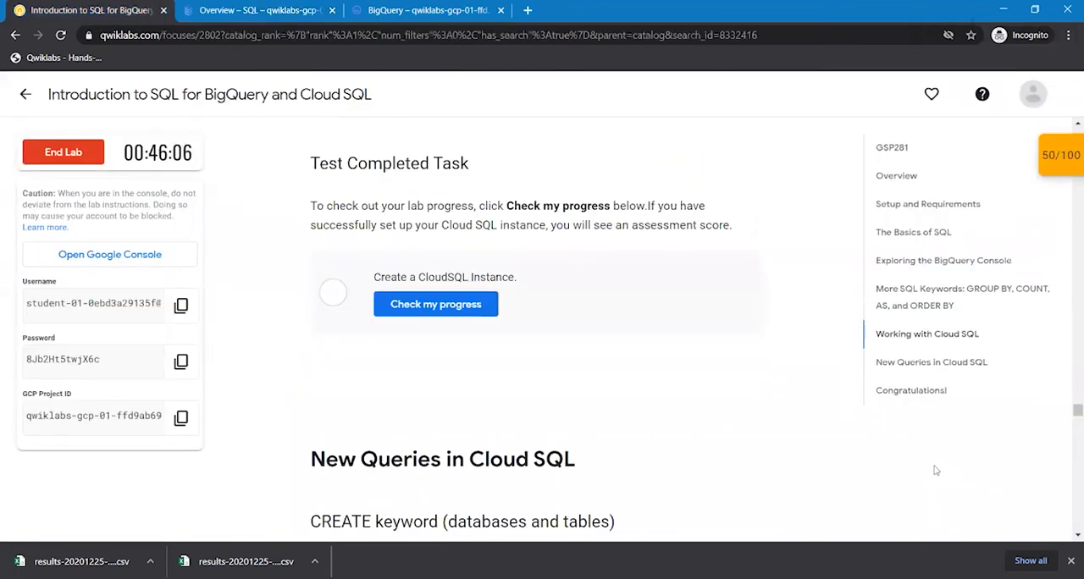
scroll(936, 470, down, 1)
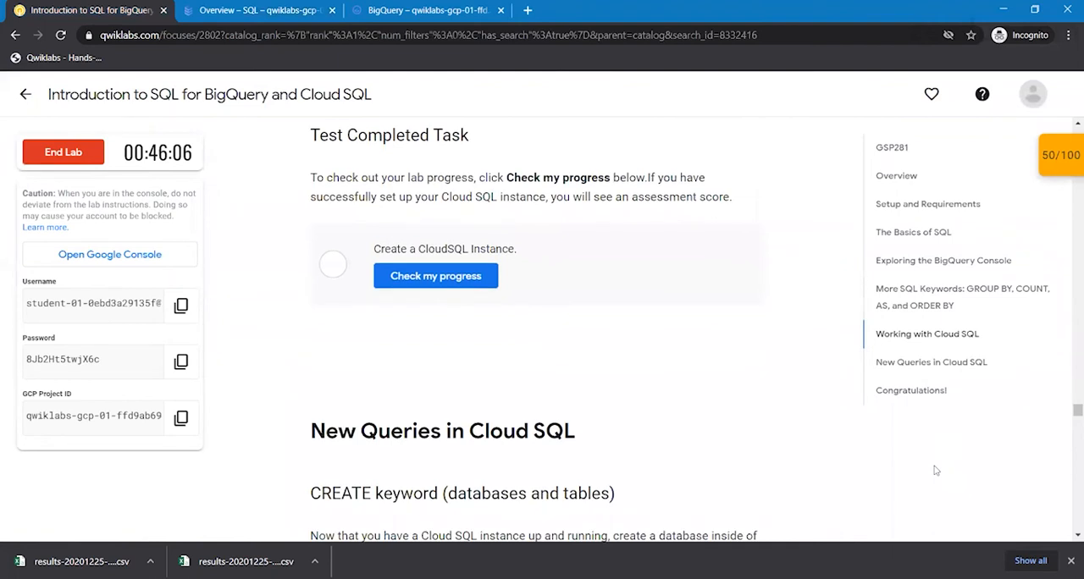
scroll(936, 470, down, 1)
scroll(936, 470, down, 1)
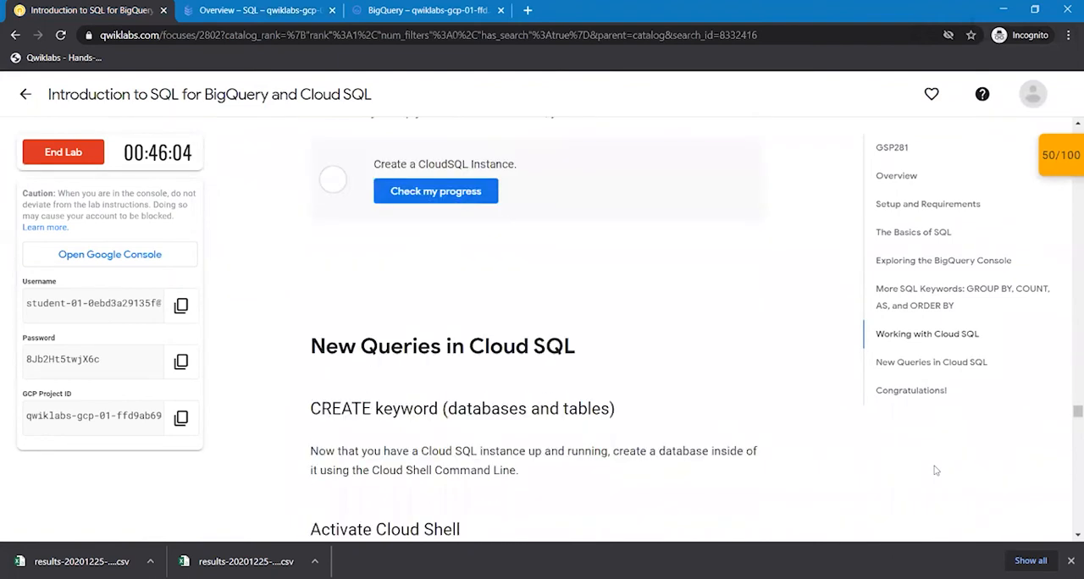
scroll(936, 470, down, 3)
scroll(936, 471, down, 3)
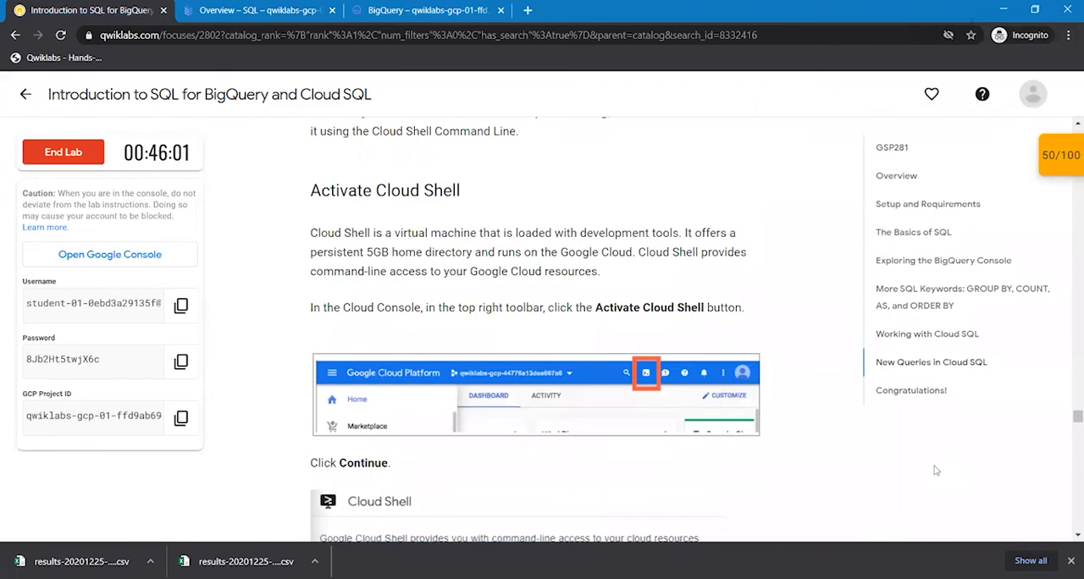
scroll(936, 470, down, 1)
scroll(936, 470, down, 5)
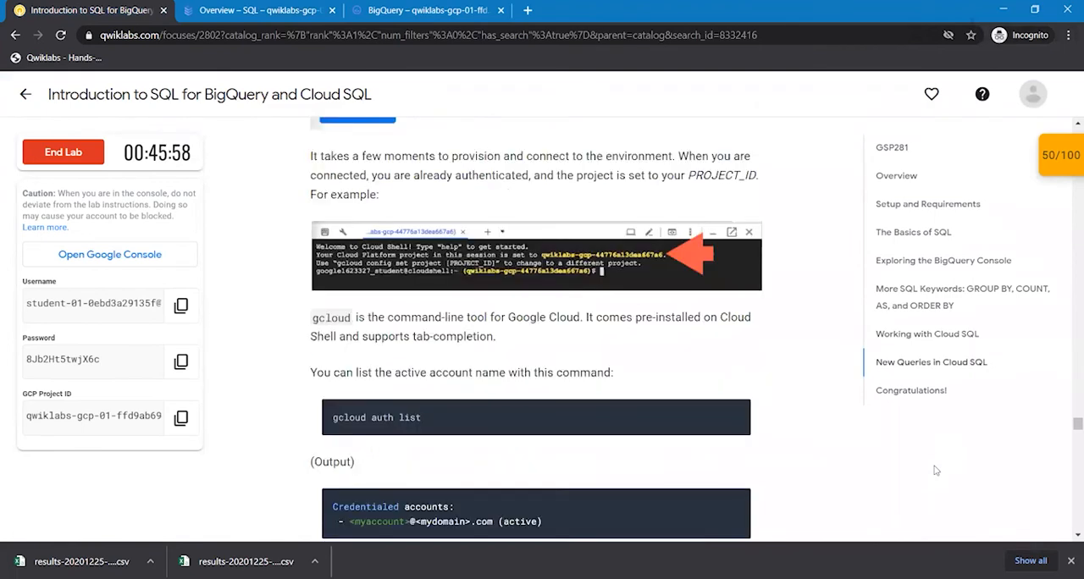
scroll(936, 471, down, 1)
scroll(936, 470, up, 5)
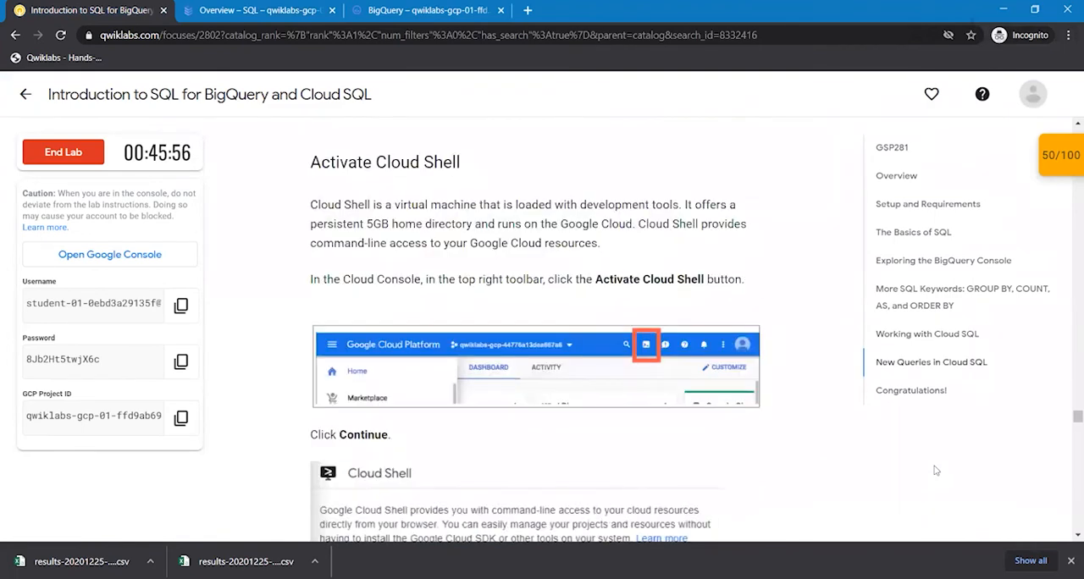
scroll(936, 470, up, 1)
scroll(936, 470, up, 3)
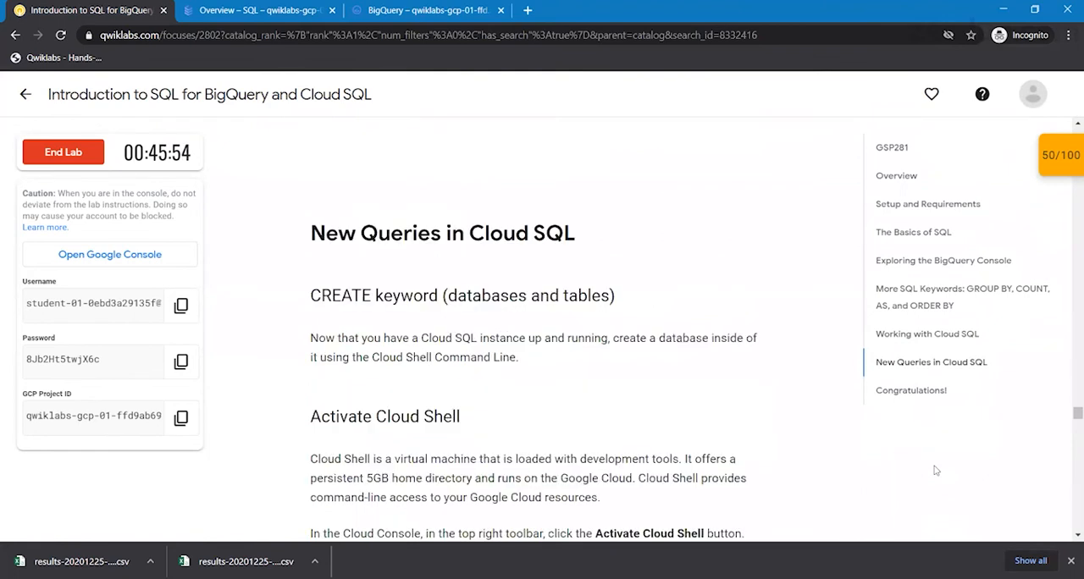
scroll(936, 470, up, 1)
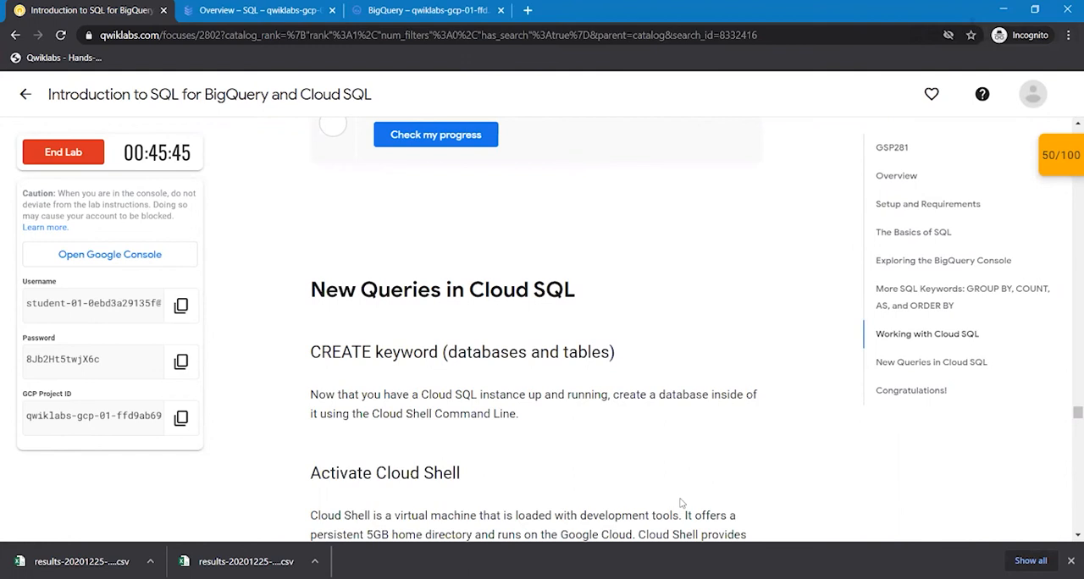
scroll(681, 503, down, 1)
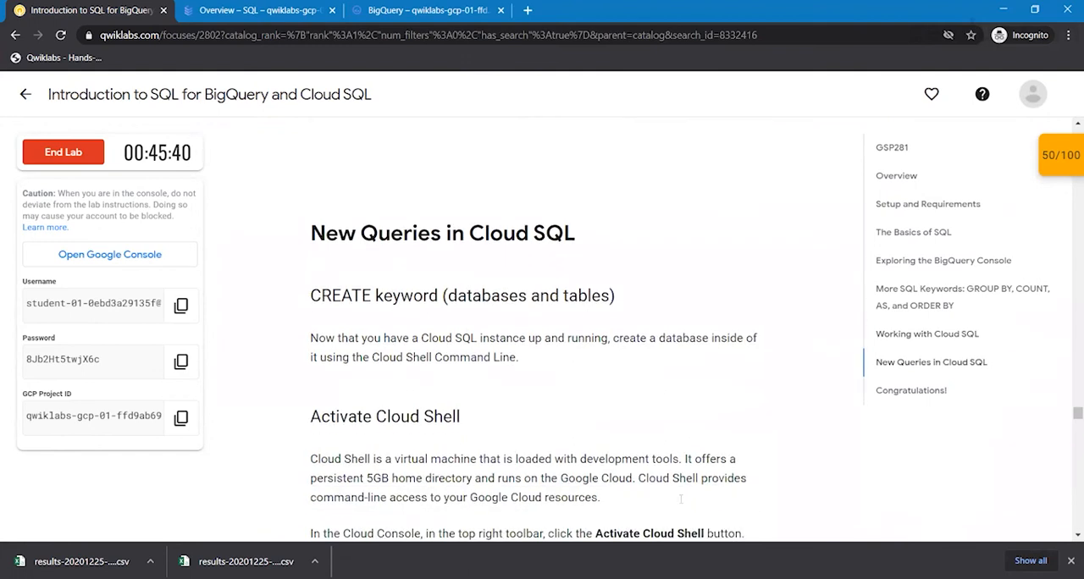
scroll(680, 503, up, 3)
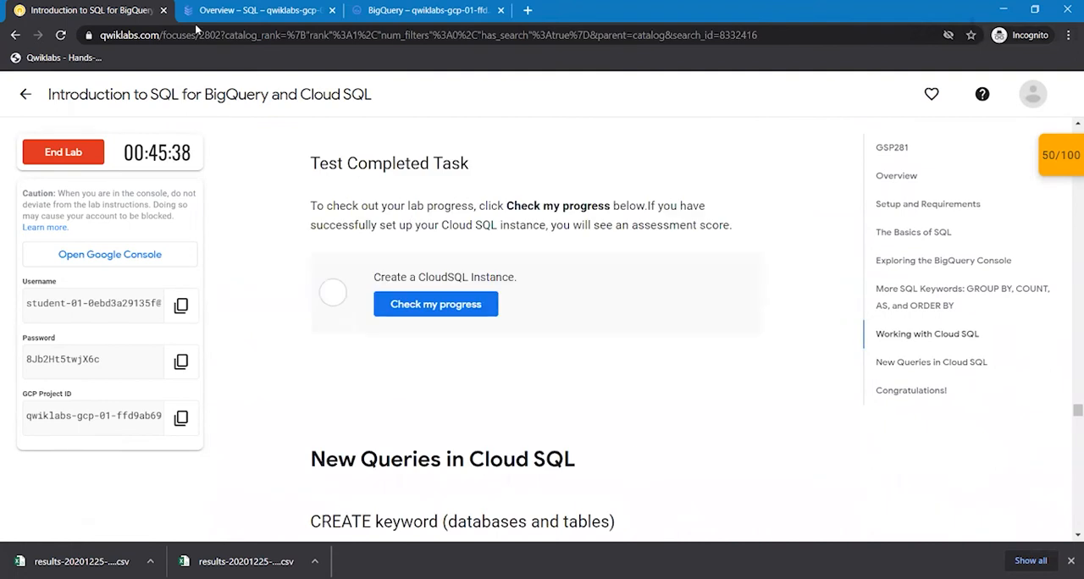
- Look at the qwiklabs-demo instance's status in the console and check the lab progress for the Create a CloudSQL Instance task
click(227, 14)
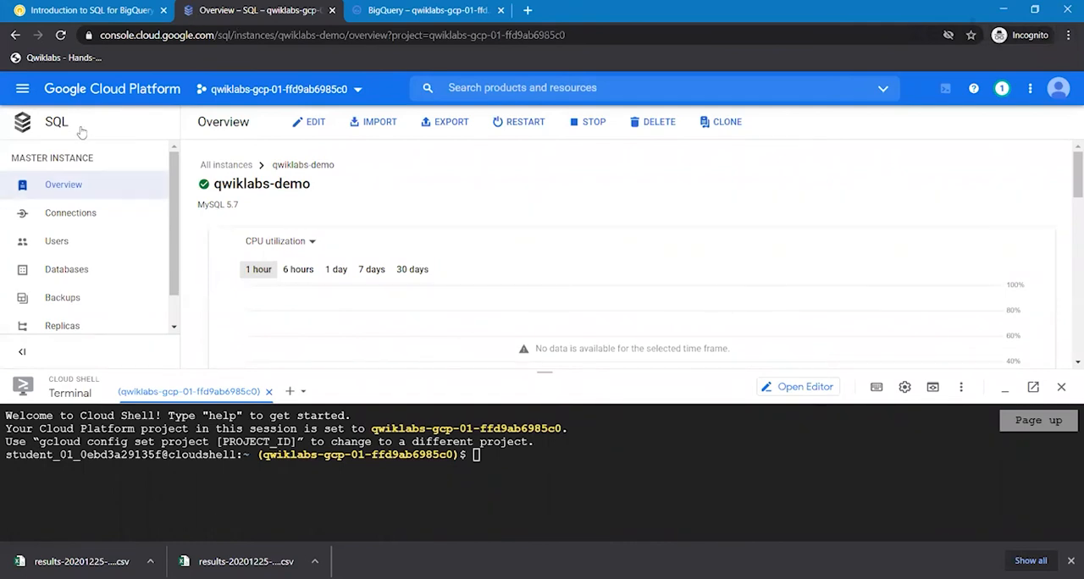
click(95, 10)
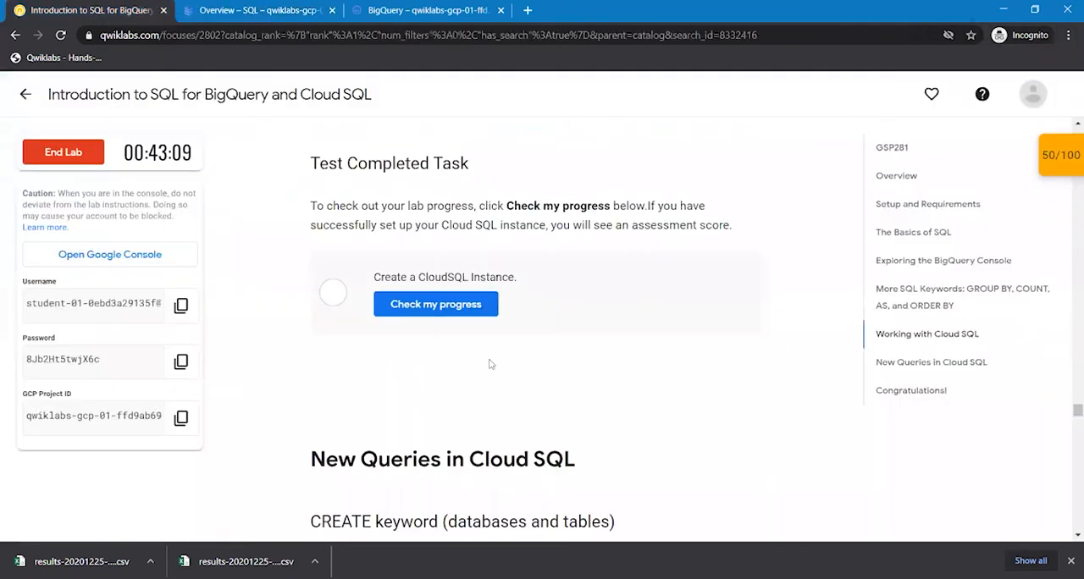
click(449, 303)
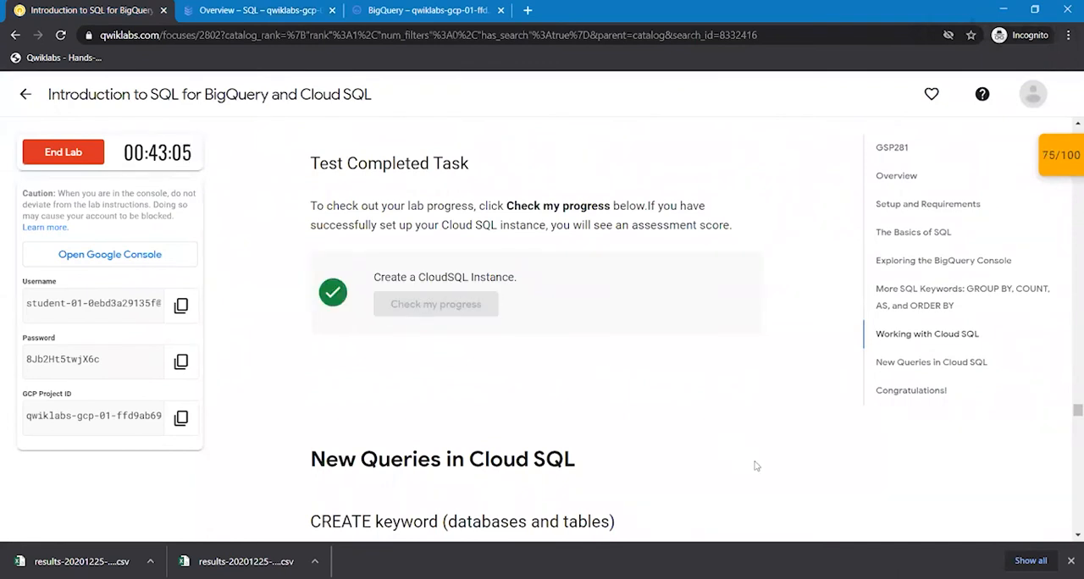
- Run the lab's gcloud auth list command in Cloud Shell and authorize Cloud Shell to use the credentials
scroll(757, 466, down, 5)
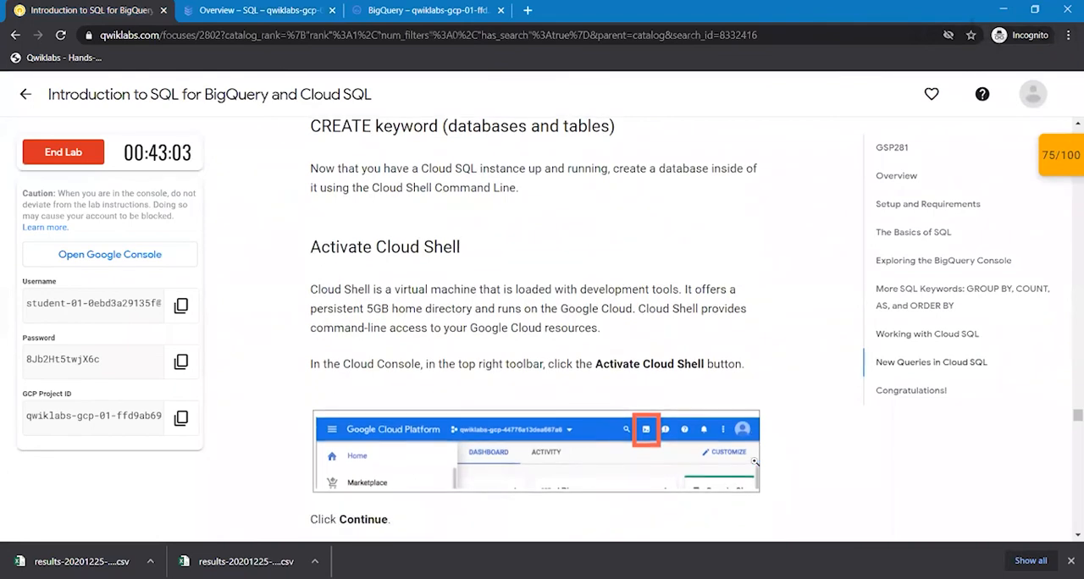
scroll(754, 462, down, 6)
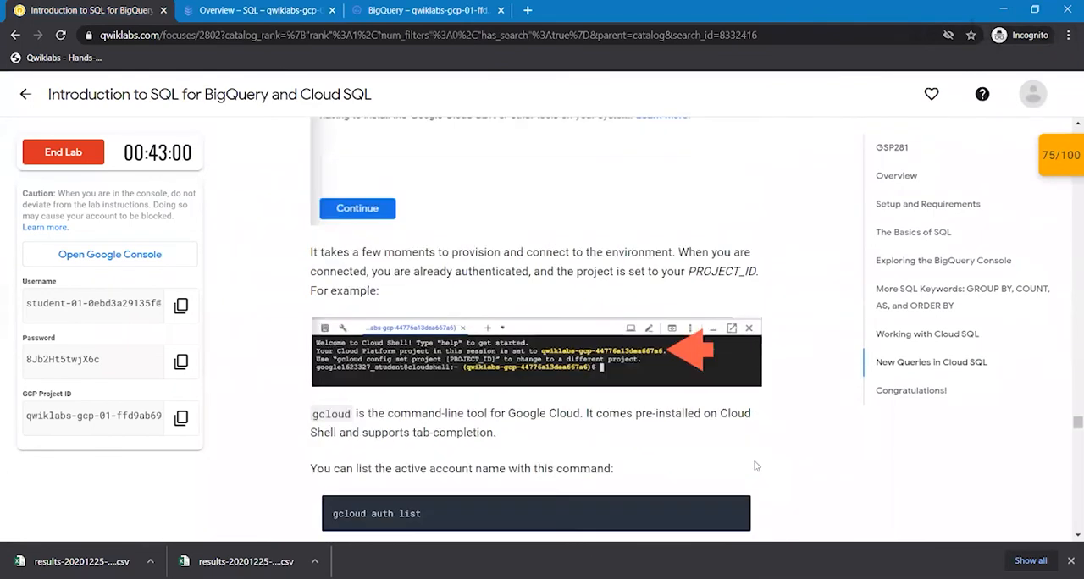
scroll(737, 437, down, 1)
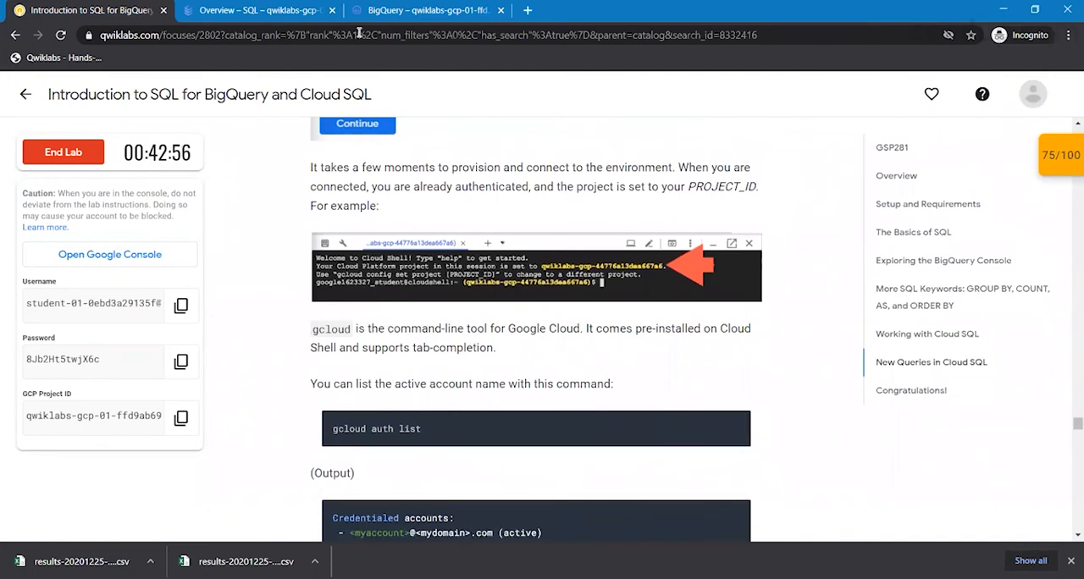
click(203, 9)
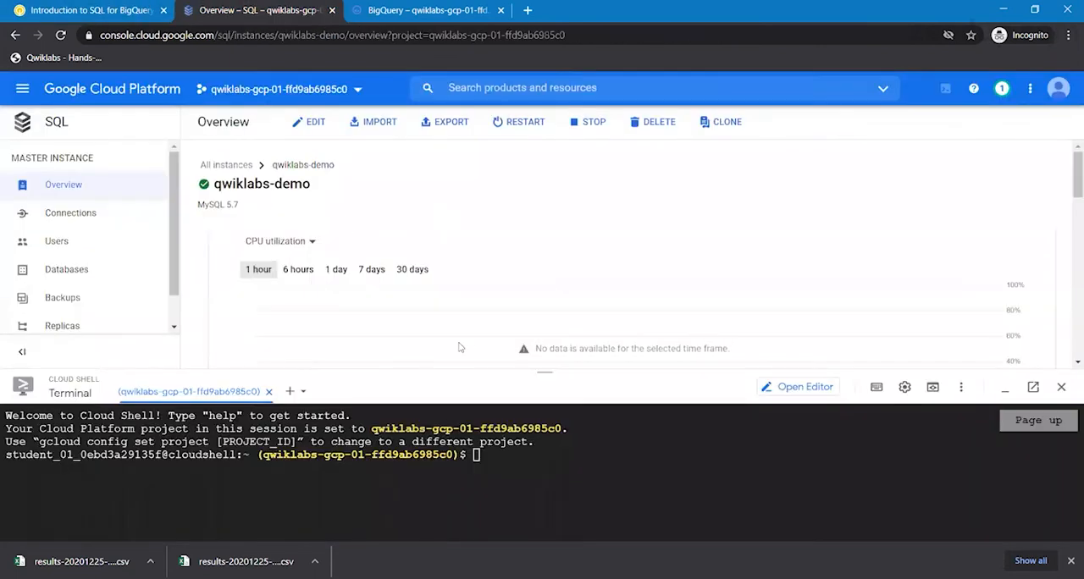
click(493, 459)
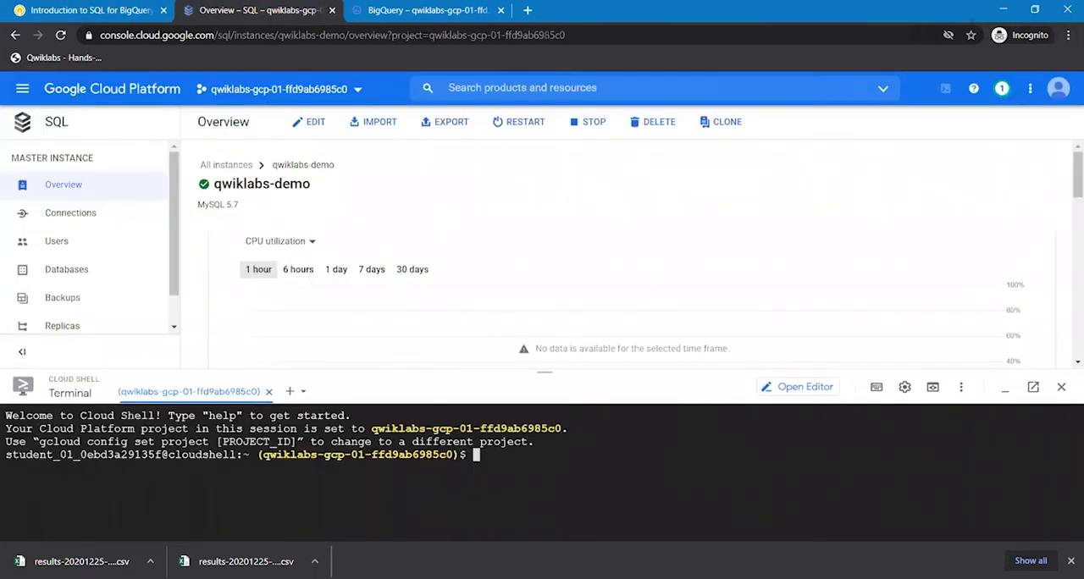
text(gcloud auth list)
key(Return)
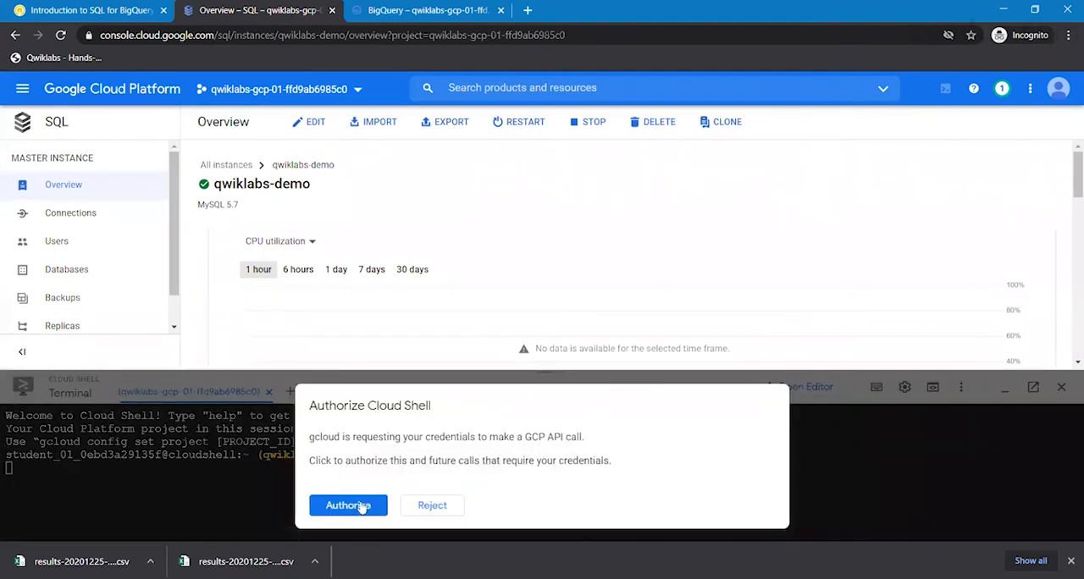
click(361, 505)
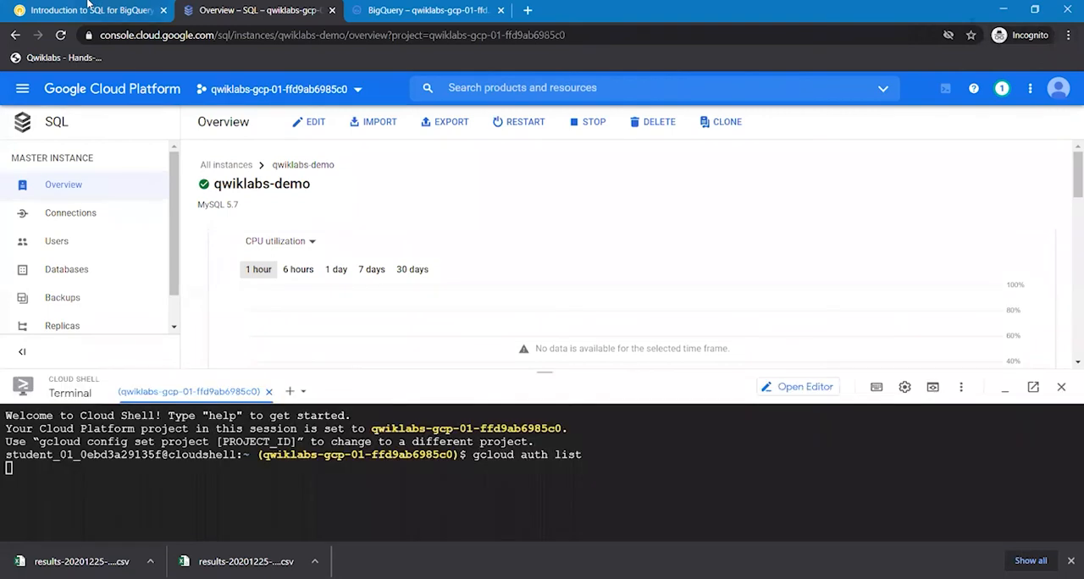
- Copy the gcloud config list project command from the lab's instructions and run it in Cloud Shell
click(89, 9)
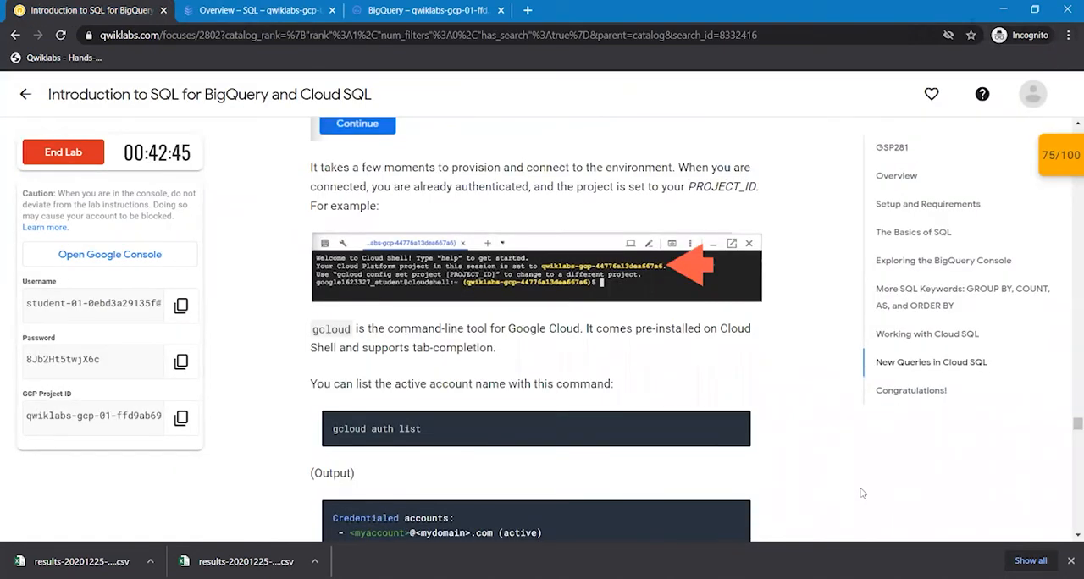
scroll(863, 493, down, 4)
scroll(863, 493, down, 1)
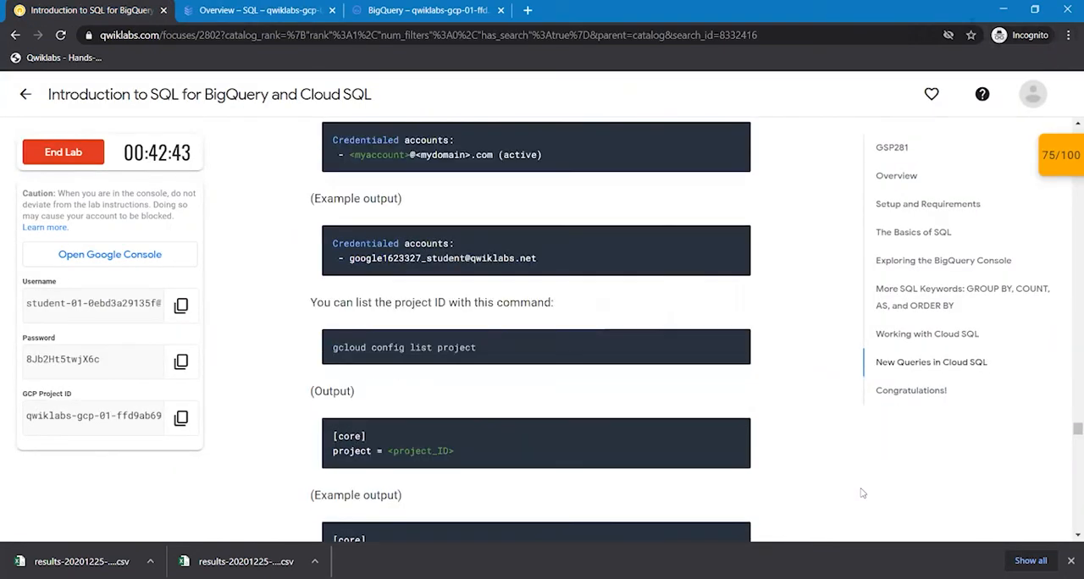
scroll(863, 493, up, 1)
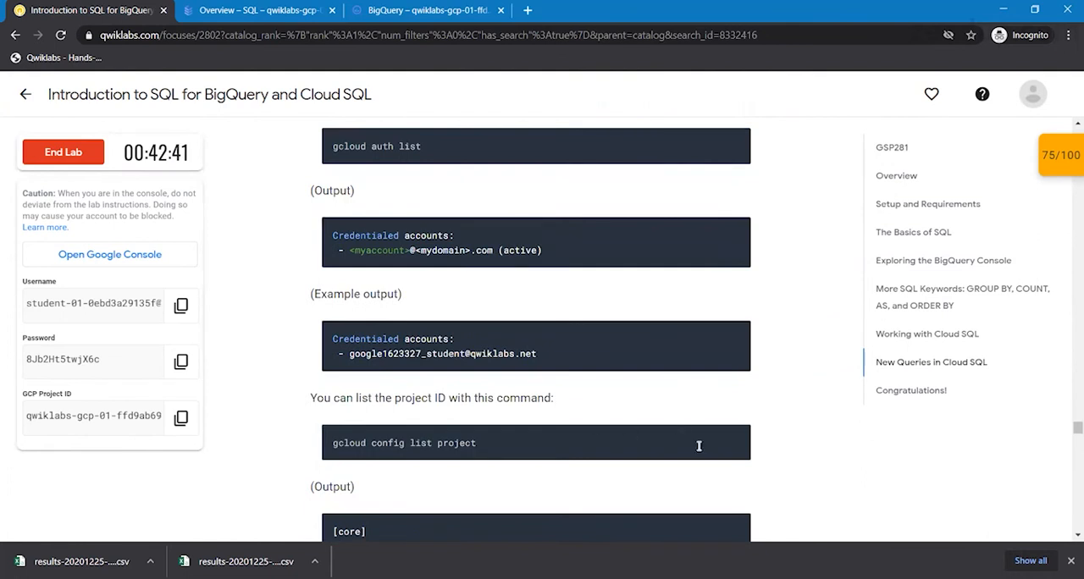
click(735, 439)
click(231, 5)
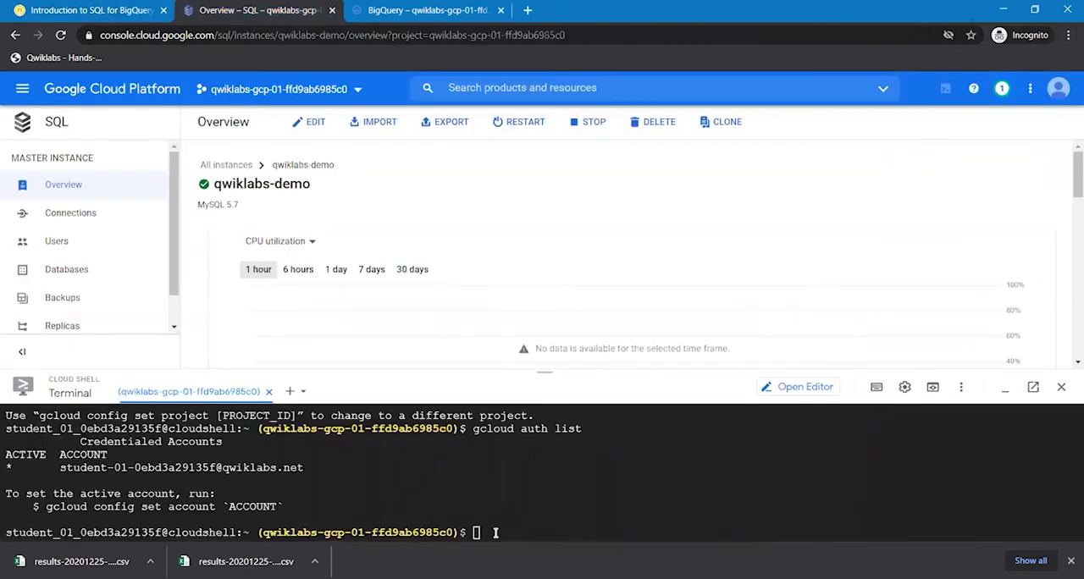
click(496, 532)
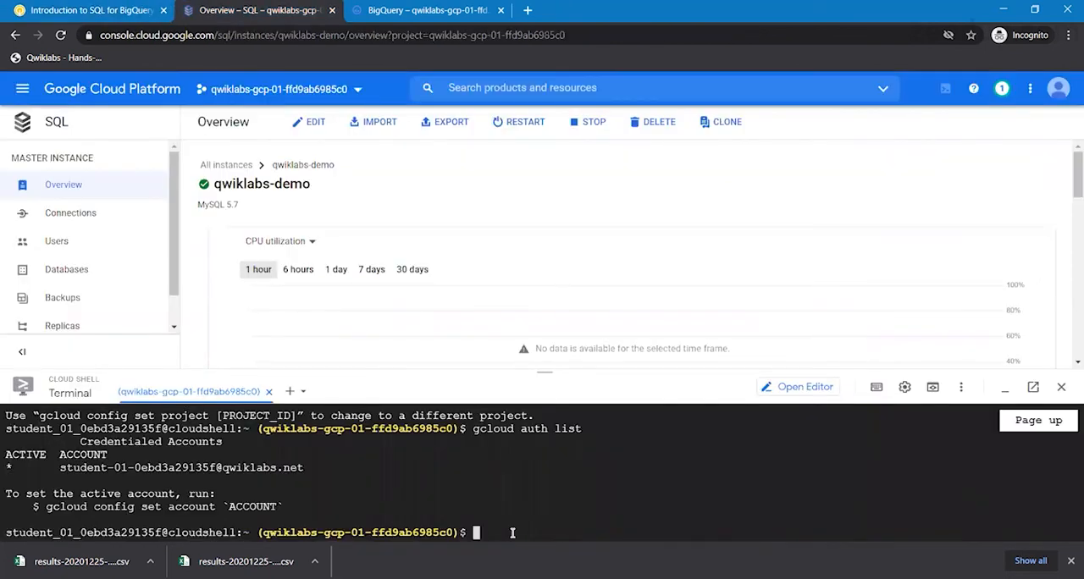
key(ctrl+v)
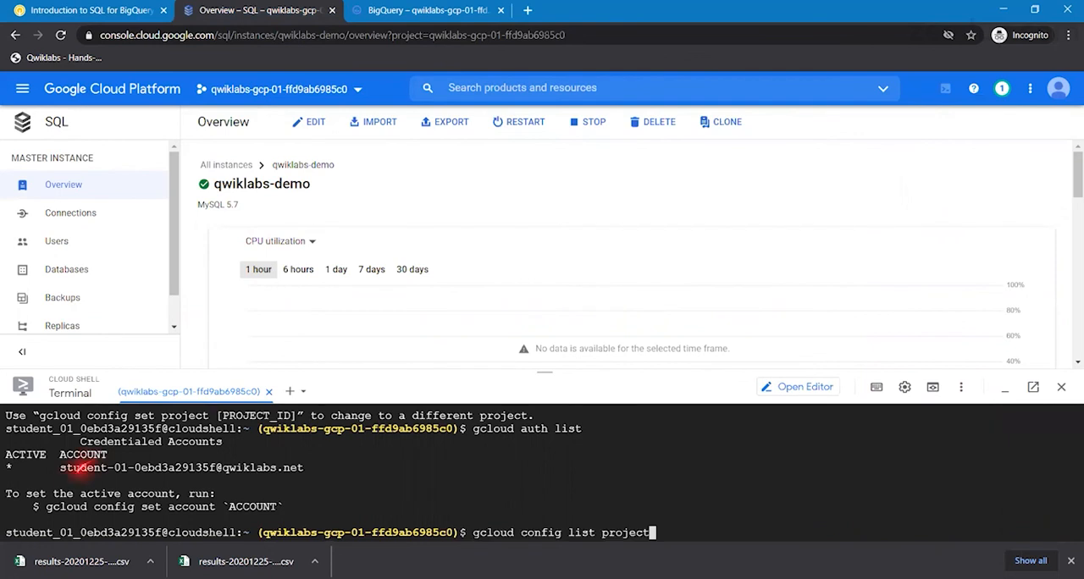
key(Return)
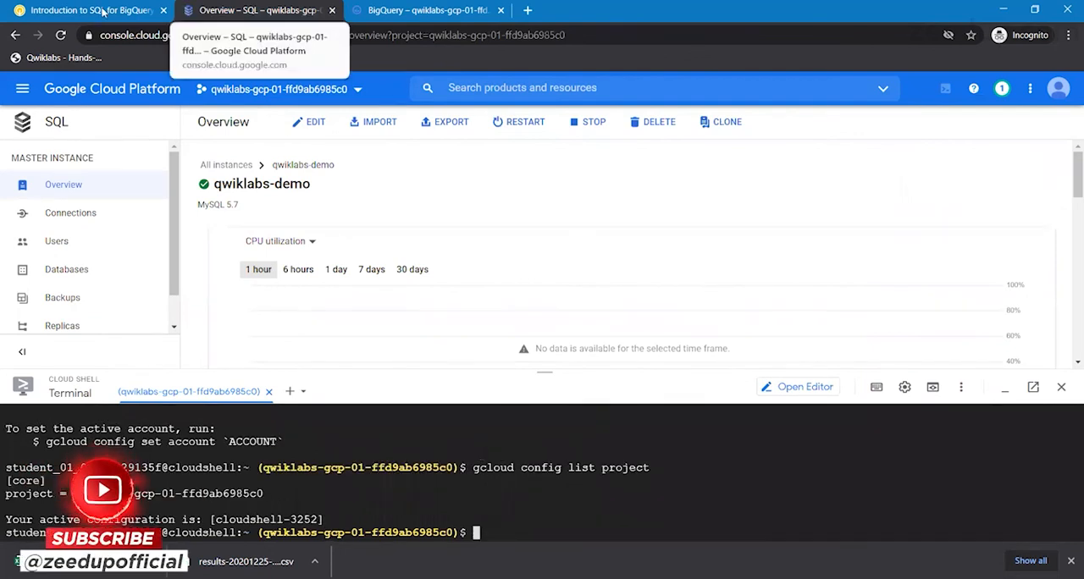
- Run the lab's gcloud sql connect qwiklabs-demo --user=root command in Cloud Shell and return to the lab's instructions
key(ctrl+shift+Tab)
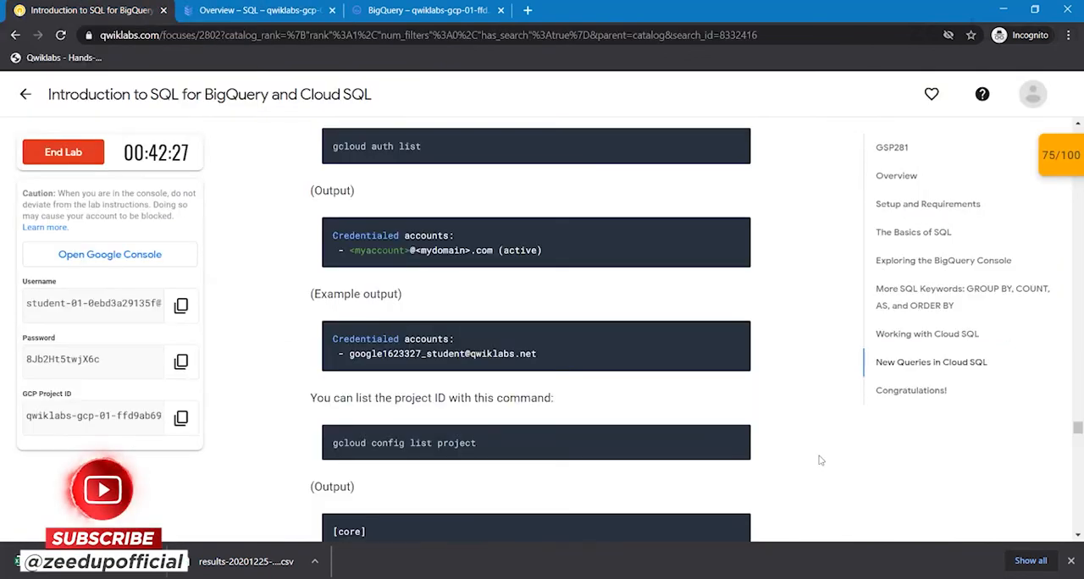
scroll(818, 457, down, 1)
scroll(819, 460, down, 4)
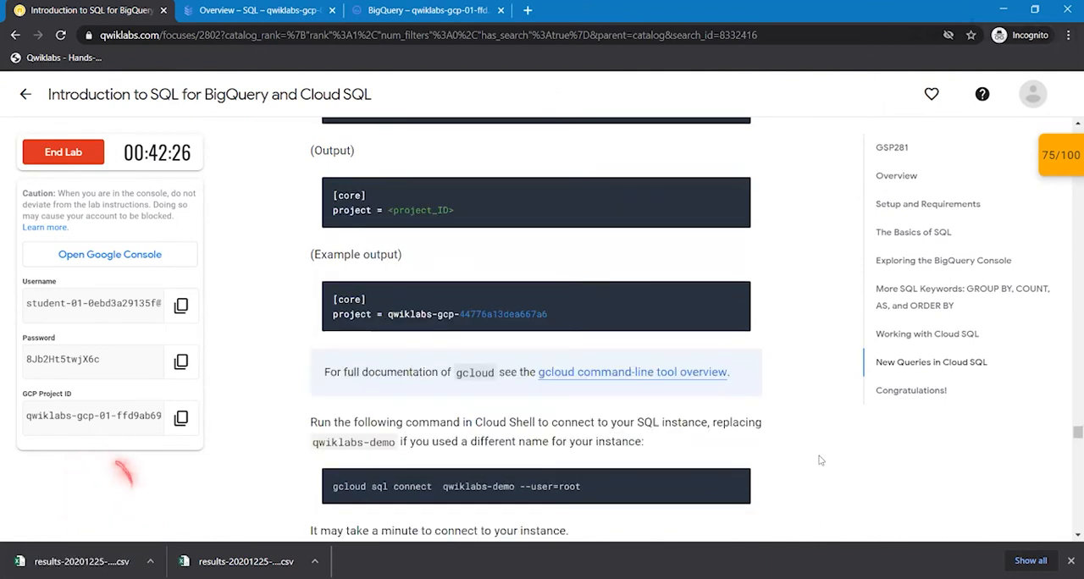
scroll(820, 460, down, 2)
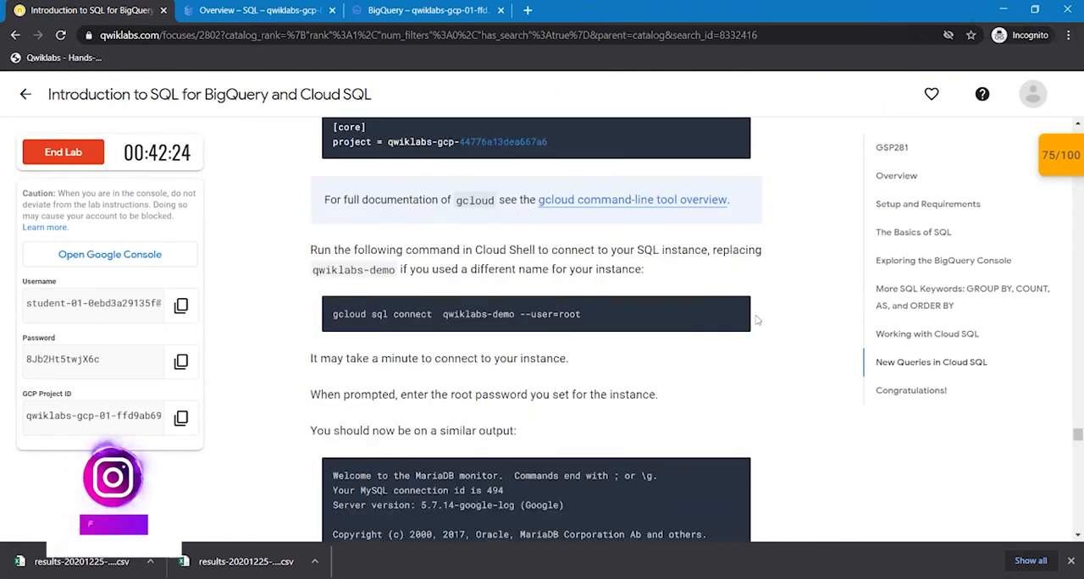
click(735, 310)
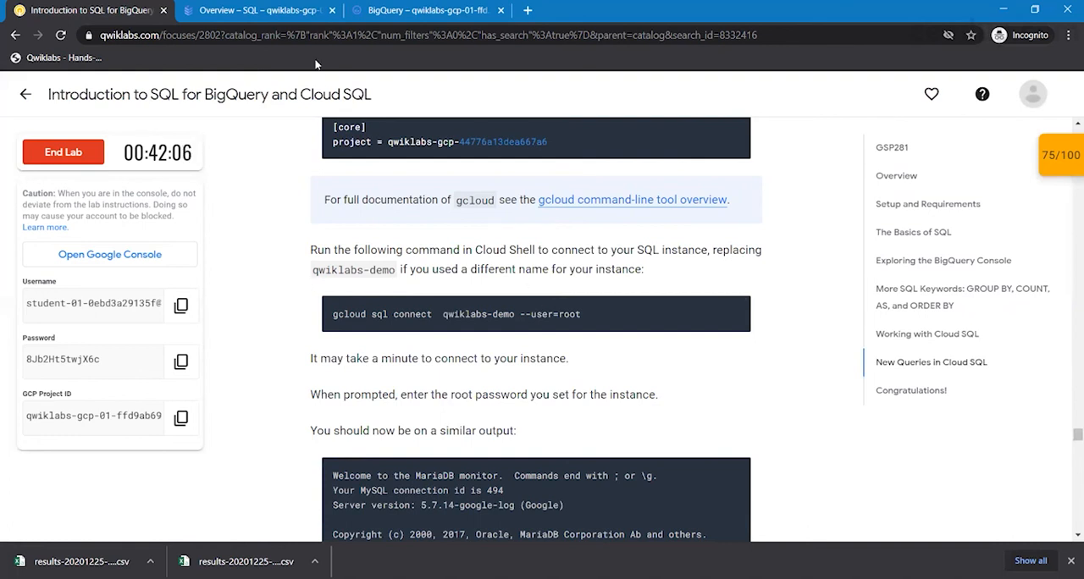
key(ctrl+Tab)
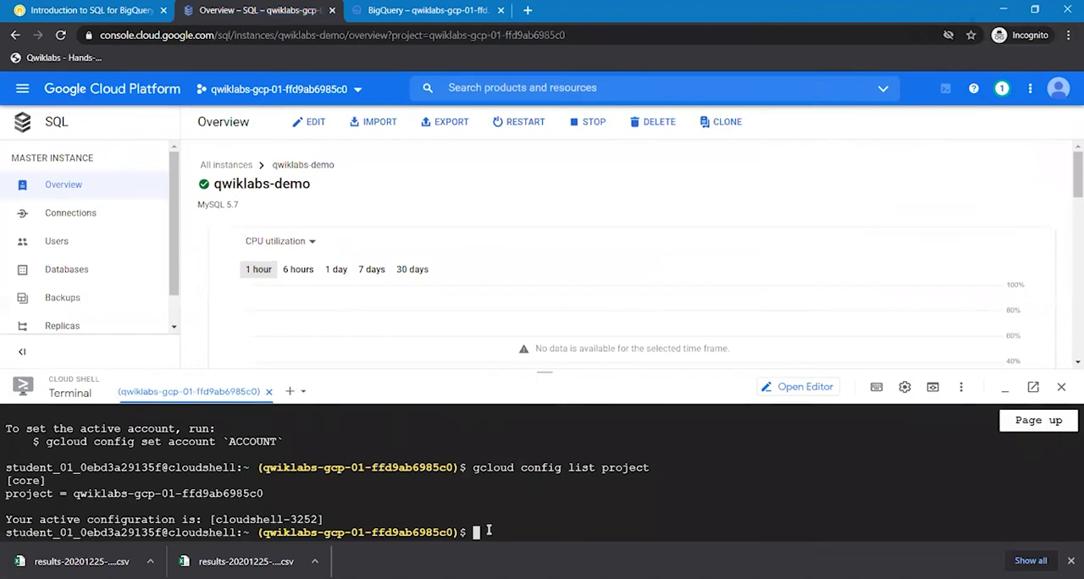
key(ctrl+v)
key(Return)
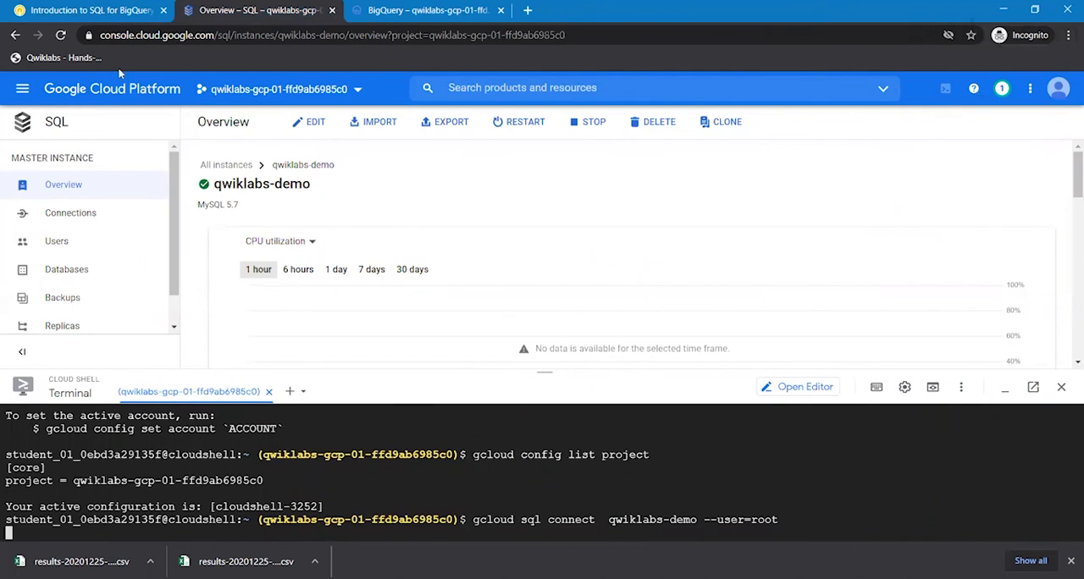
click(82, 10)
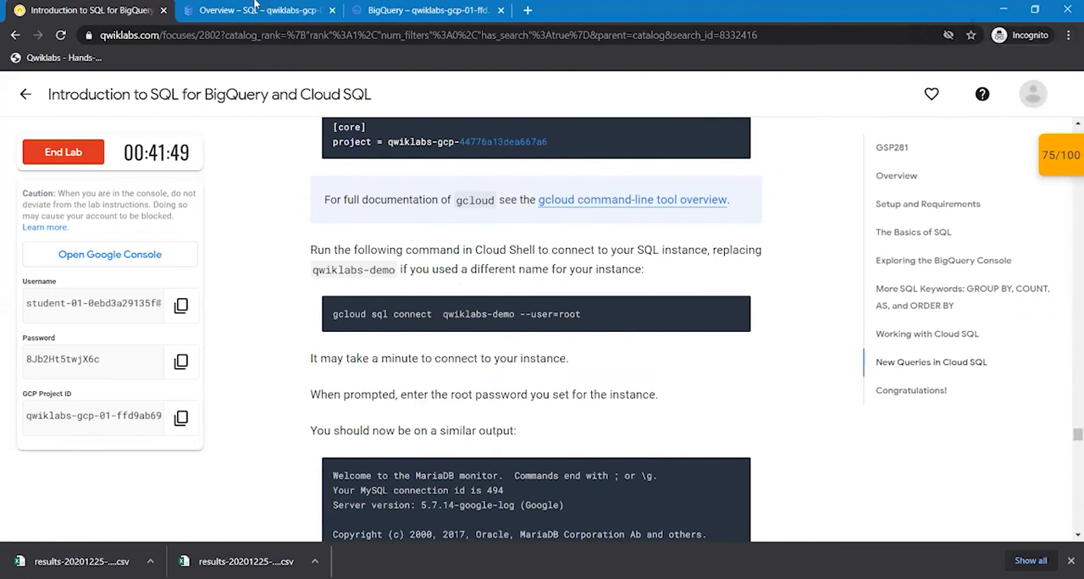
- Switch to the Cloud Shell session and enter the root password to connect to the qwiklabs-demo instance
click(251, 10)
key(Return)
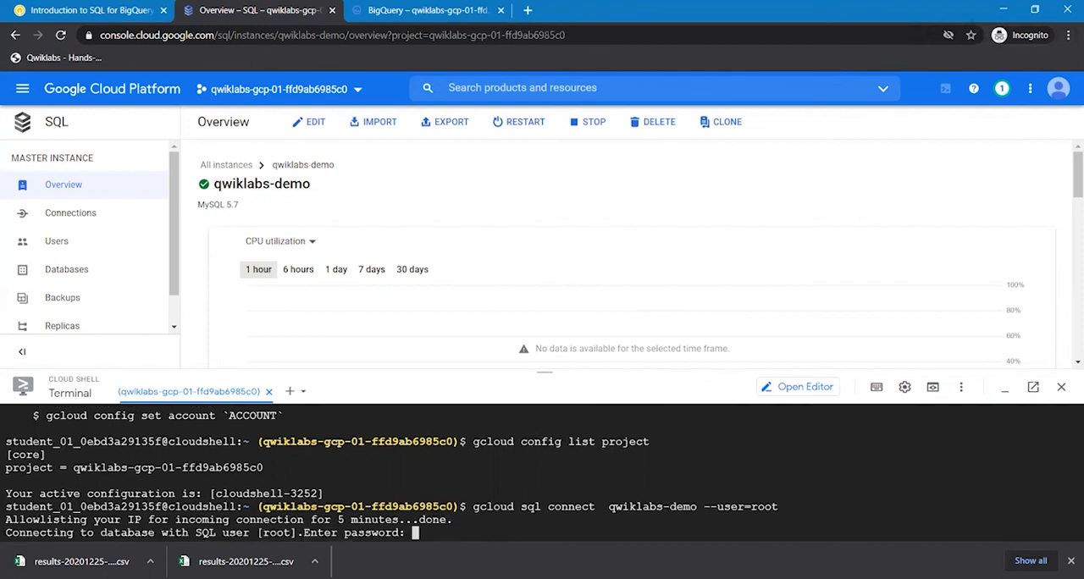
key(Return)
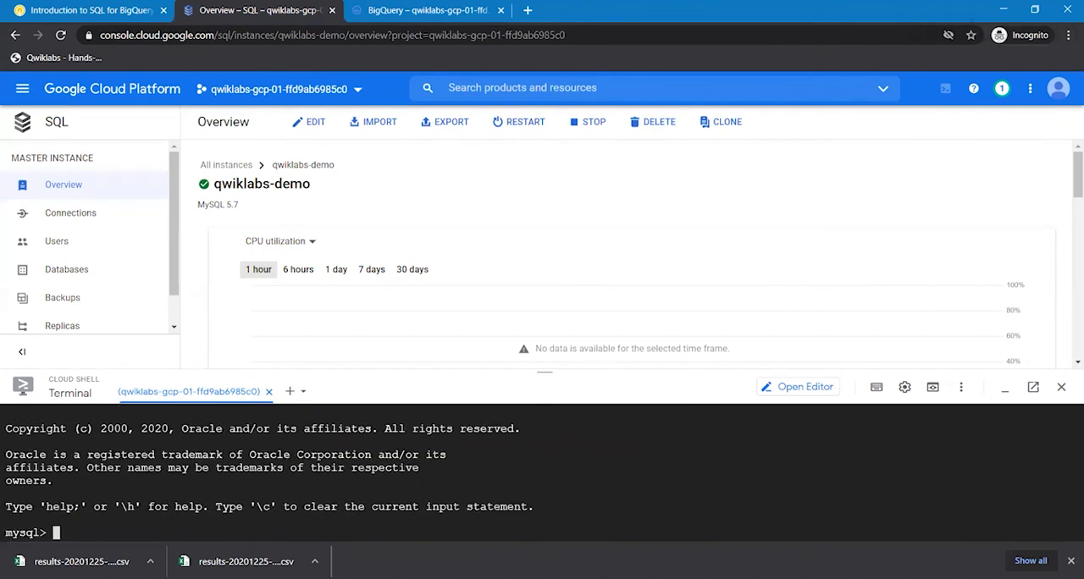
- Copy the CREATE DATABASE bike; command from the lab's instructions and run it at the MySQL prompt in Cloud Shell
click(100, 15)
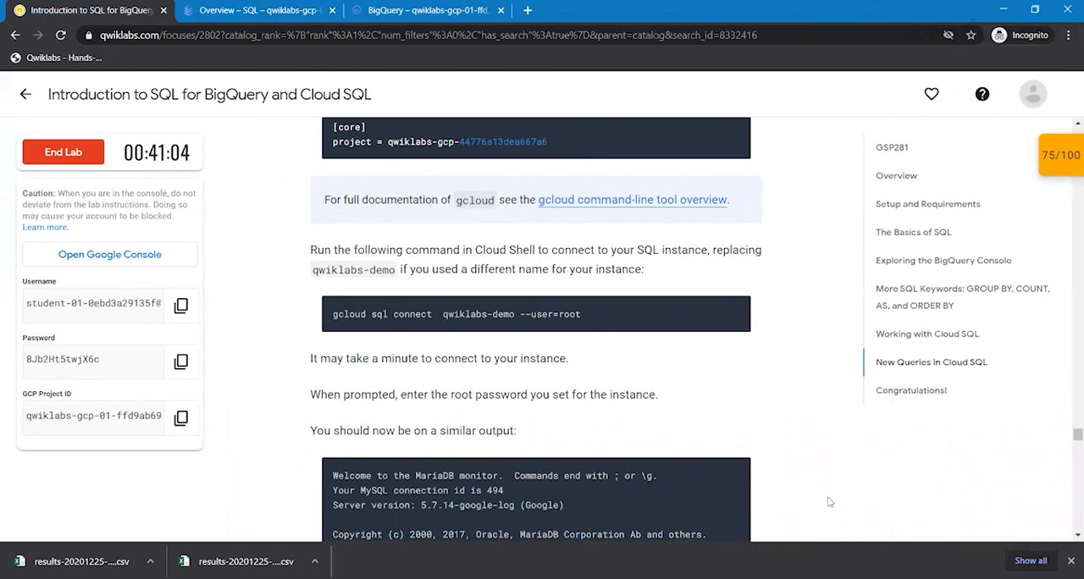
scroll(831, 502, down, 3)
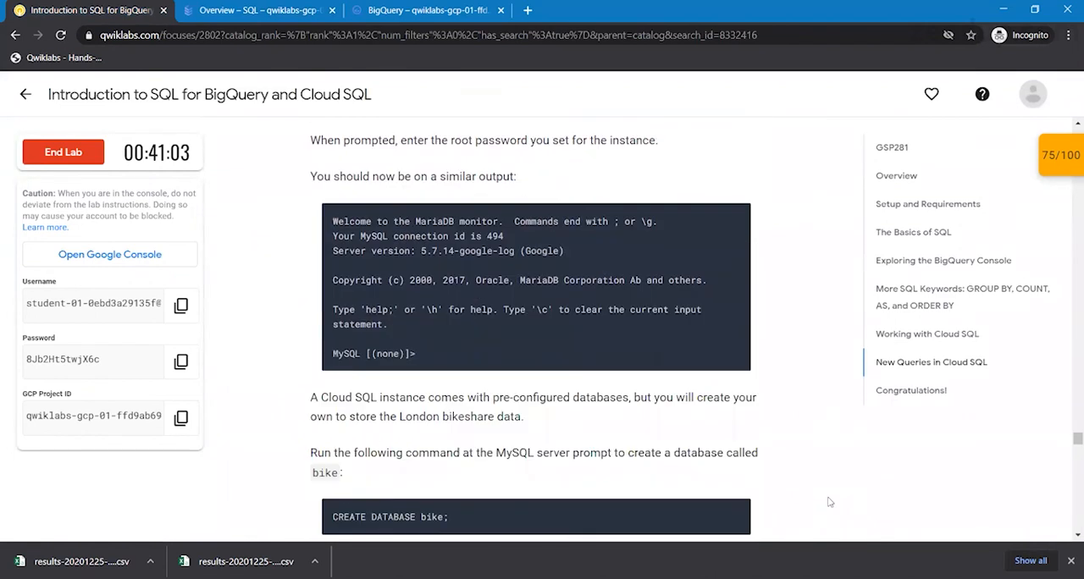
scroll(830, 502, down, 1)
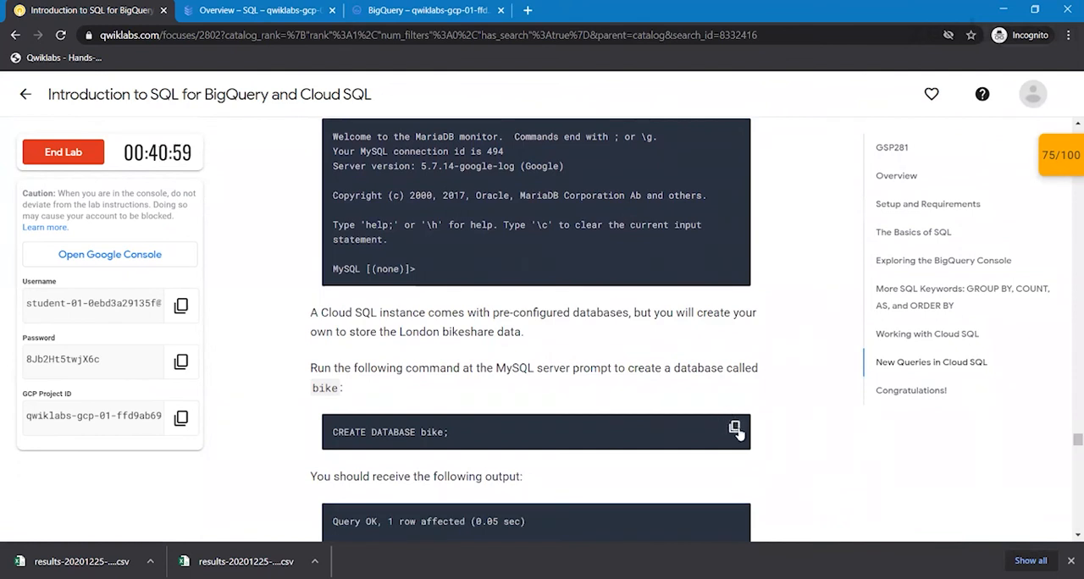
click(735, 428)
key(ctrl+Tab)
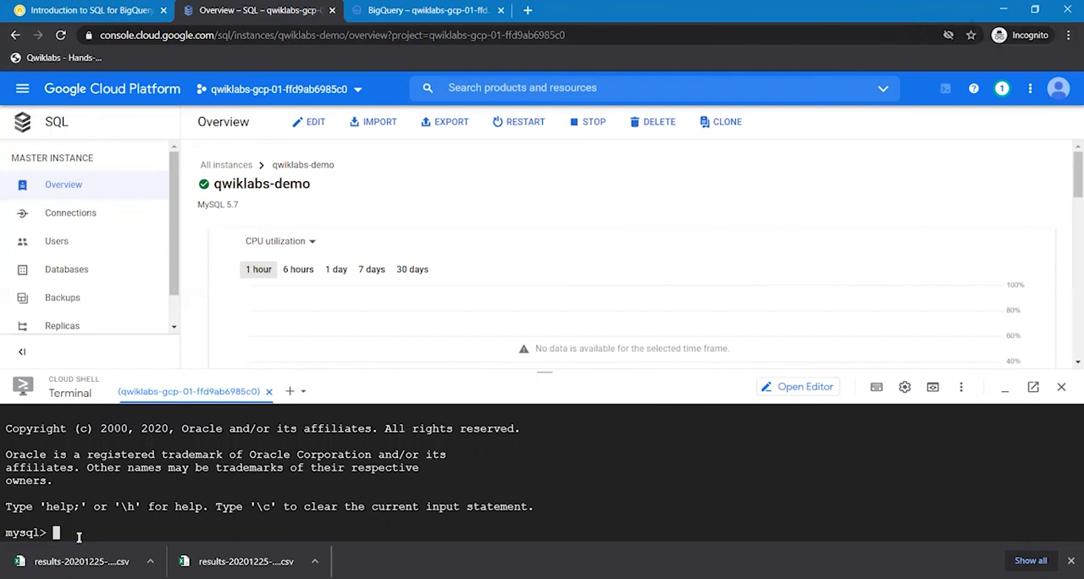
key(ctrl+v)
key(Return)
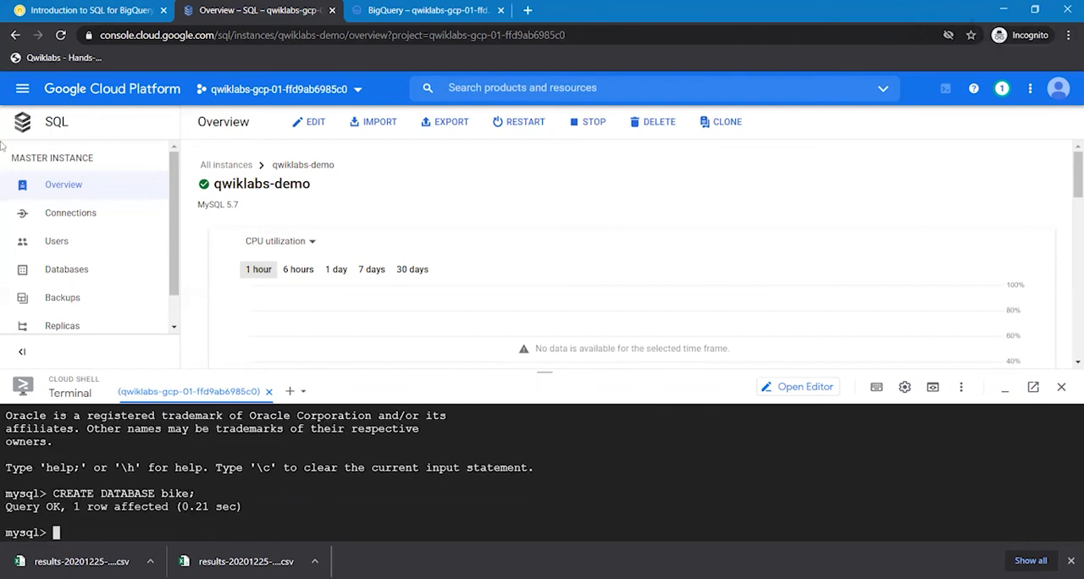
- Return to the lab's instructions and check the progress of the Create a database task
click(100, 7)
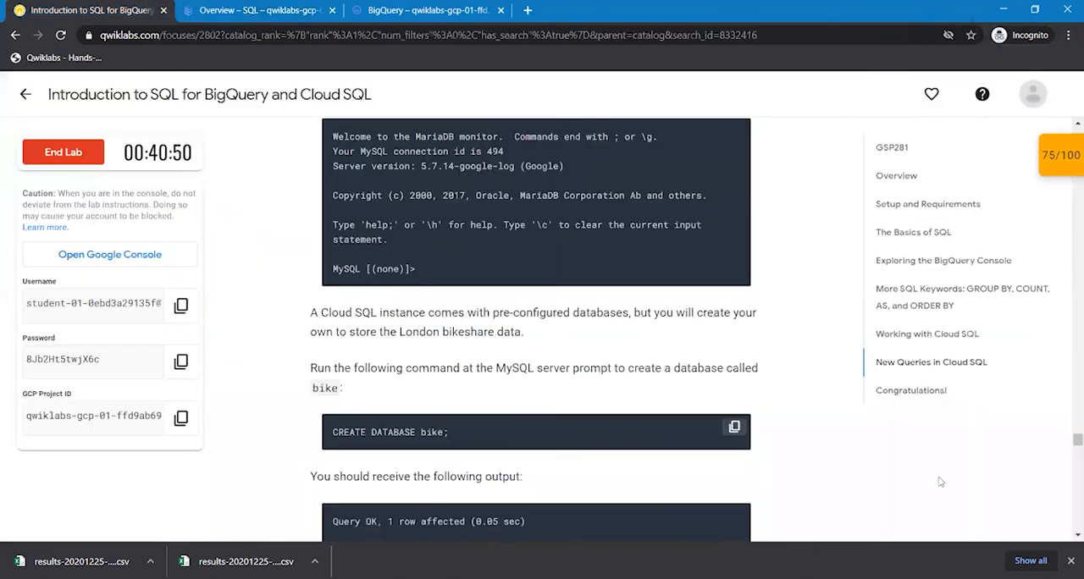
scroll(976, 490, down, 2)
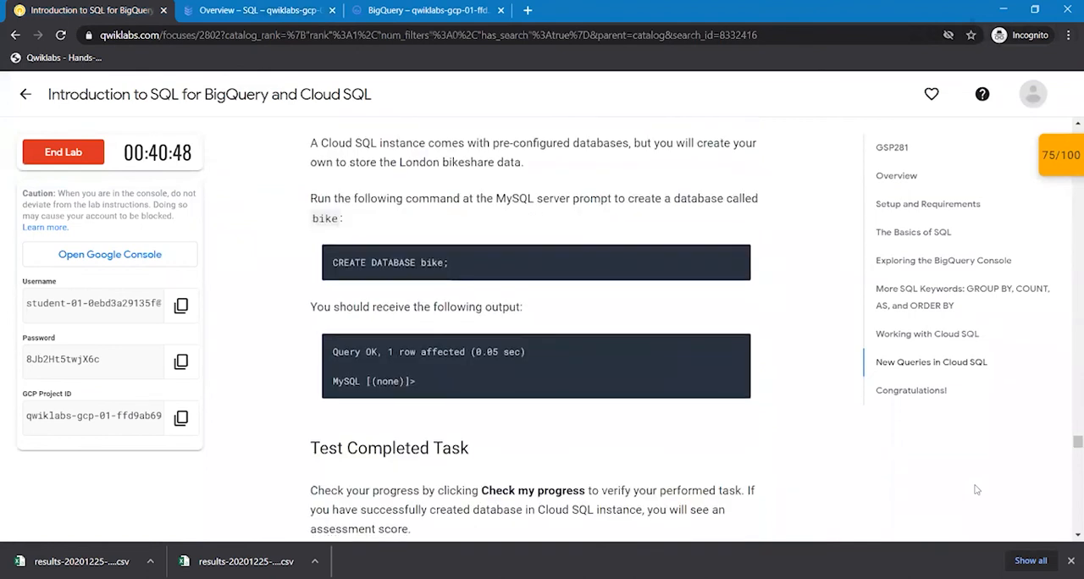
scroll(976, 490, down, 1)
scroll(976, 489, up, 1)
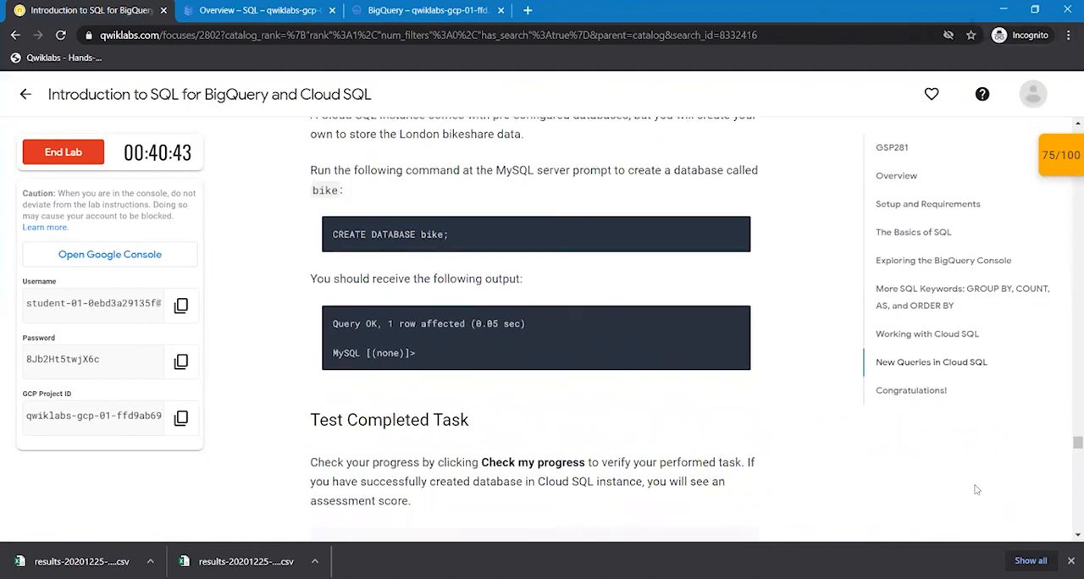
scroll(975, 490, down, 1)
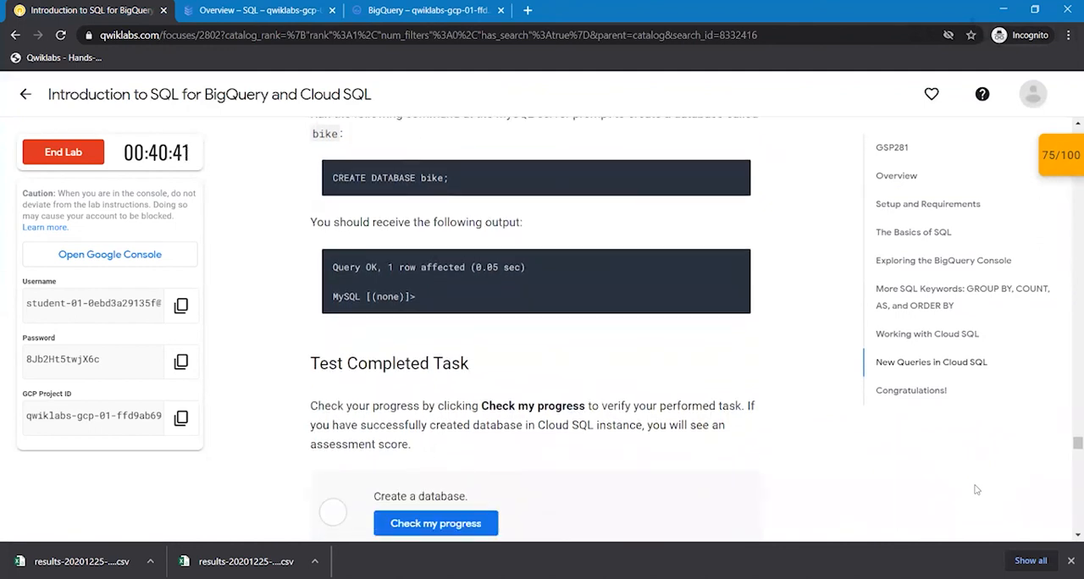
scroll(976, 489, down, 1)
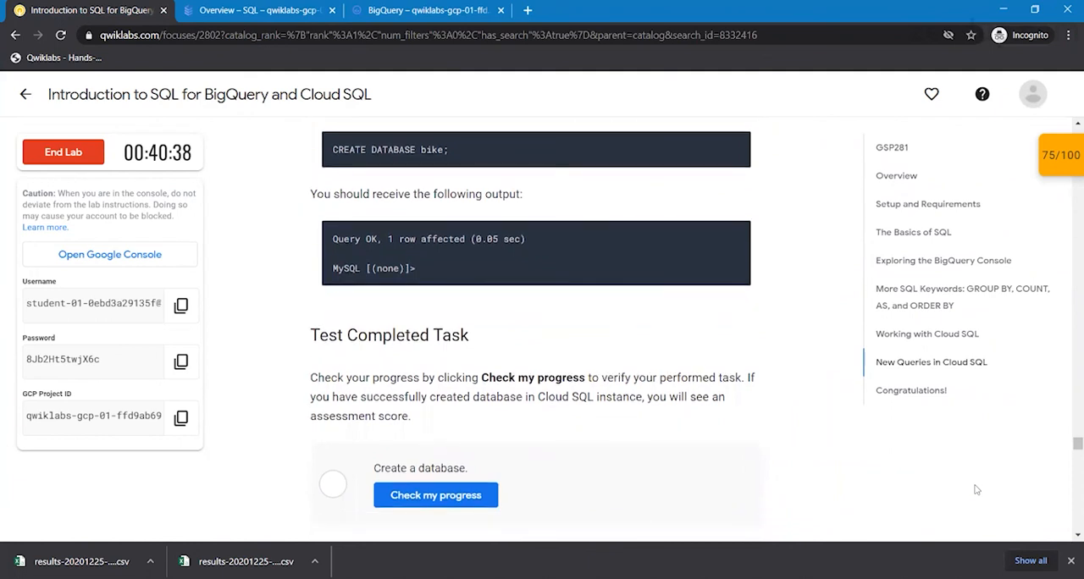
click(400, 498)
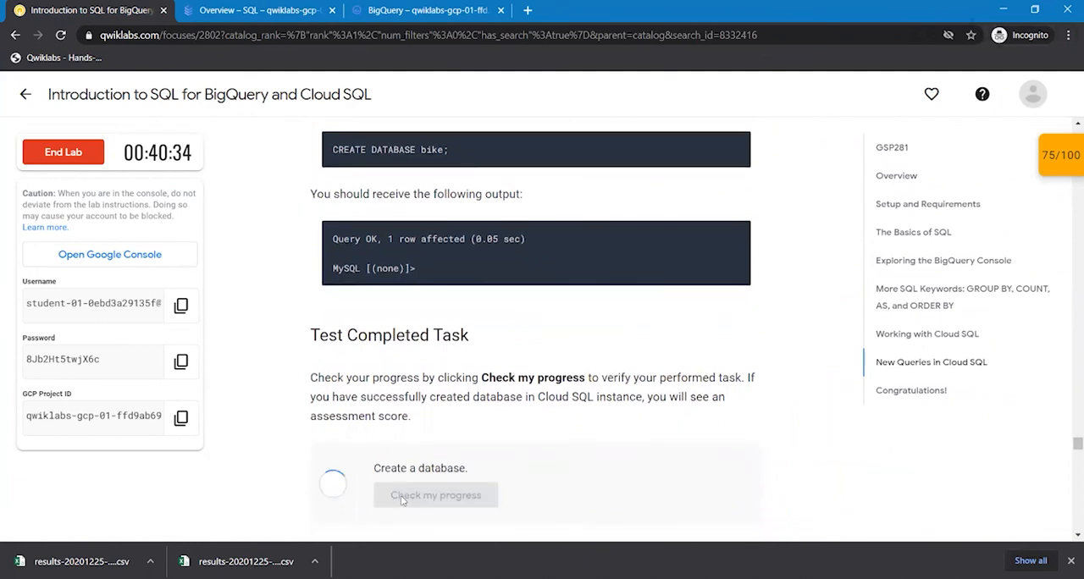
scroll(400, 496, down, 3)
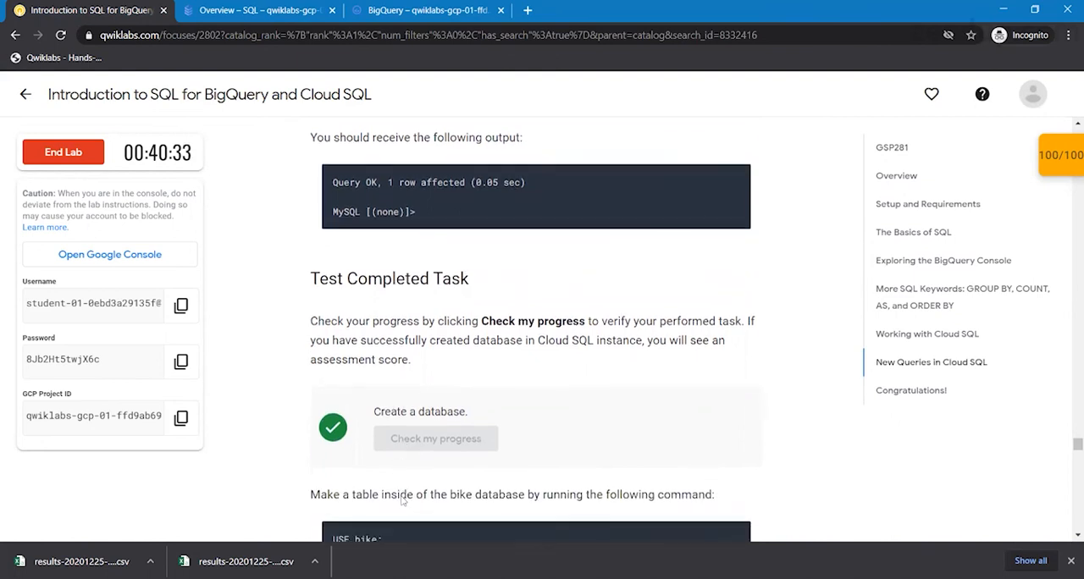
scroll(401, 498, up, 1)
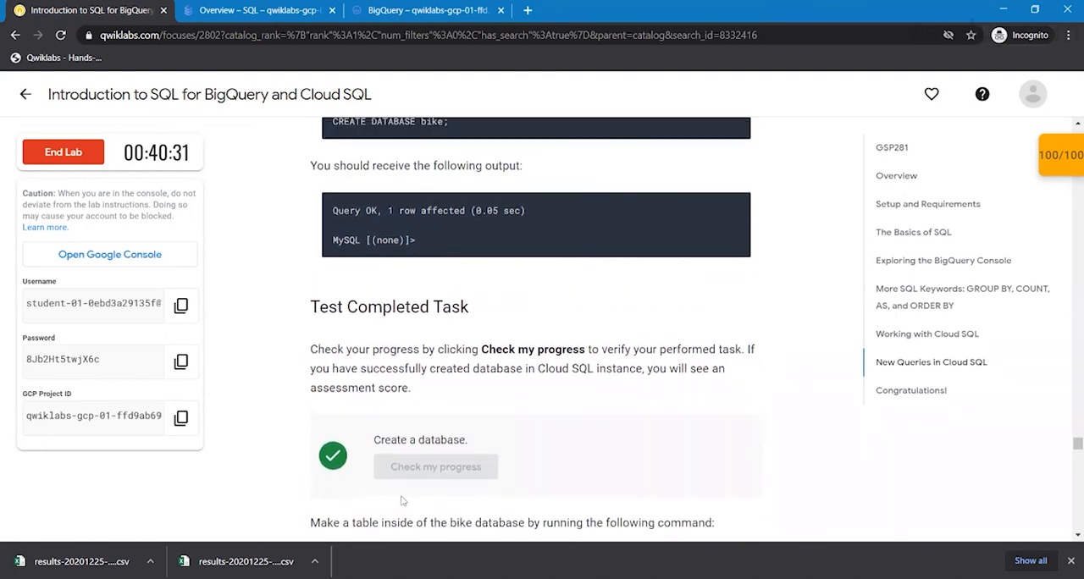